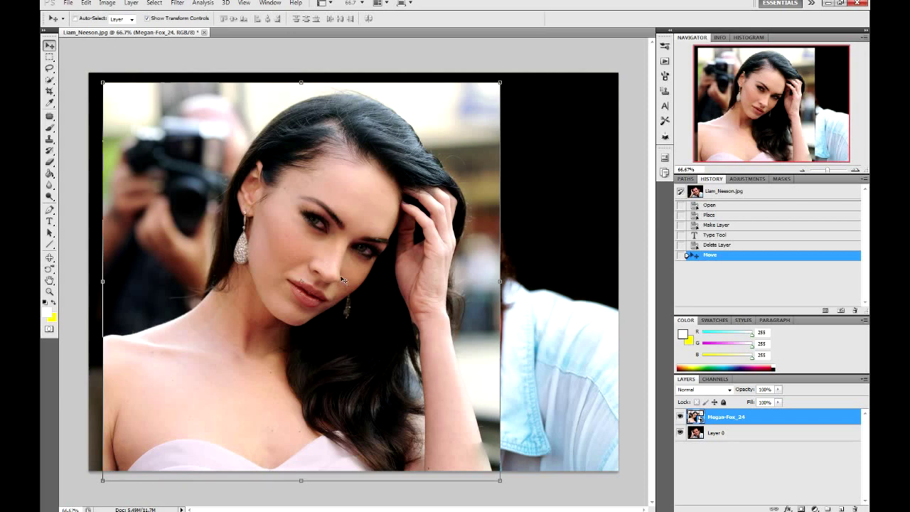
- Reposition the woman's and man's photos on the canvas, centring the woman's photo
drag(344, 281, 317, 328)
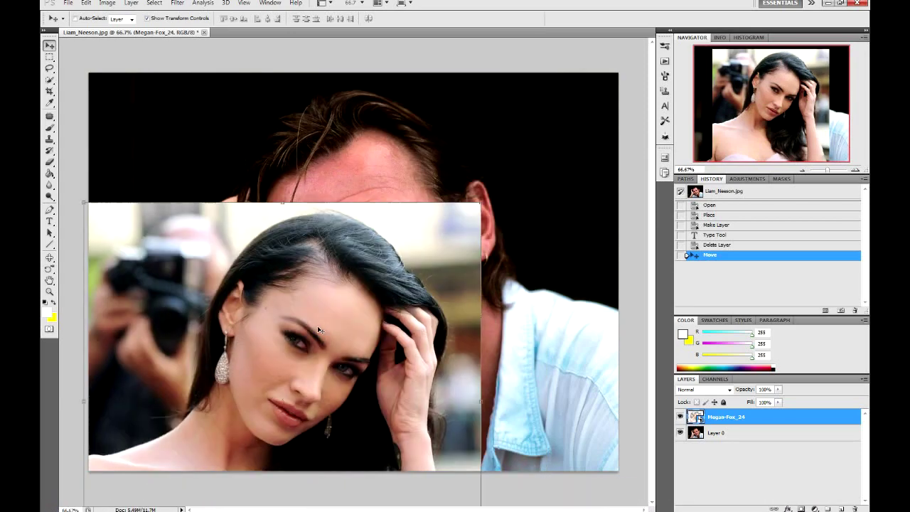
drag(424, 249, 291, 263)
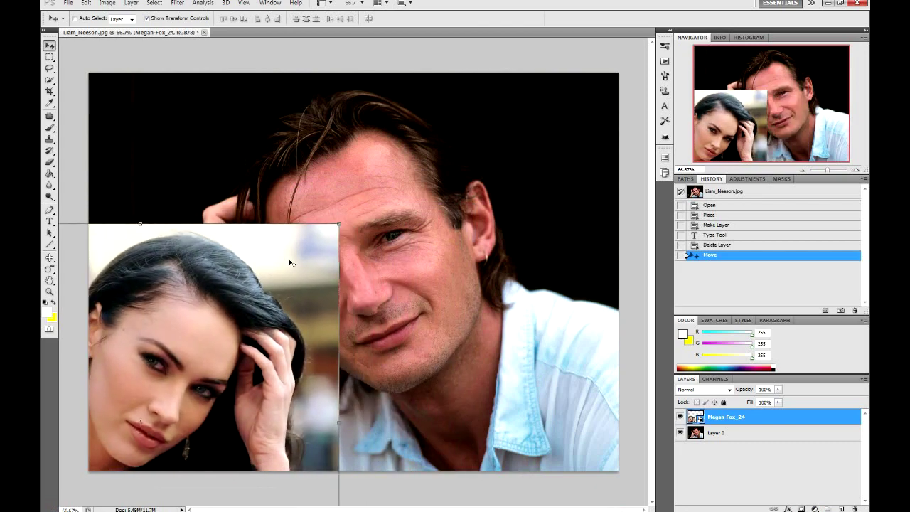
click(753, 435)
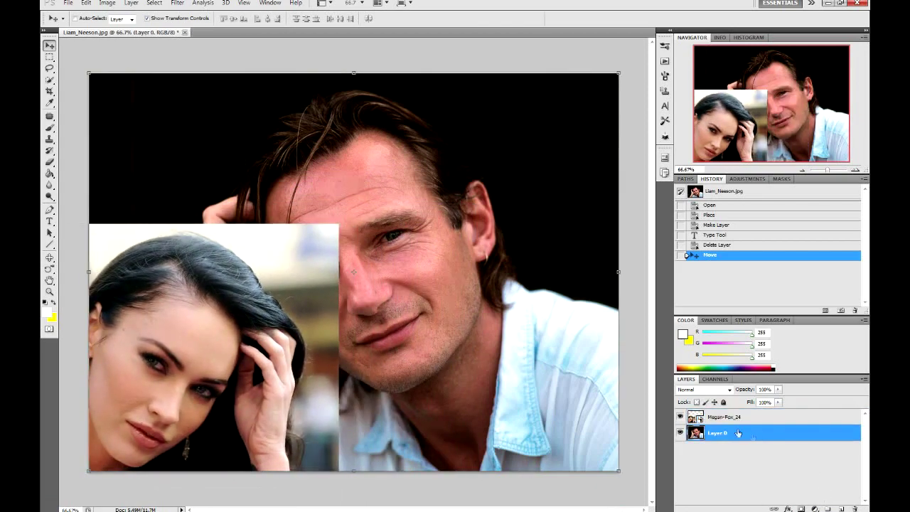
mouse_move(410, 305)
mouse_down()
mouse_move(469, 263)
mouse_move(533, 251)
mouse_up()
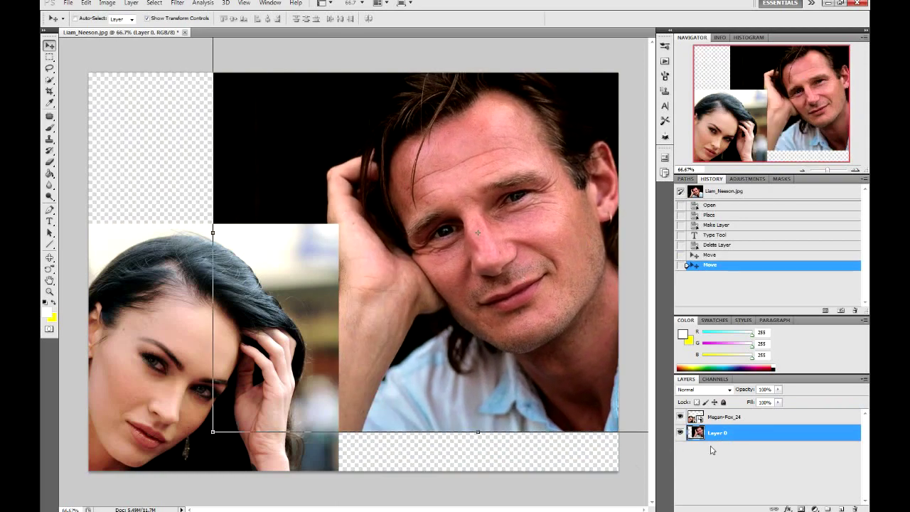
drag(561, 312, 542, 311)
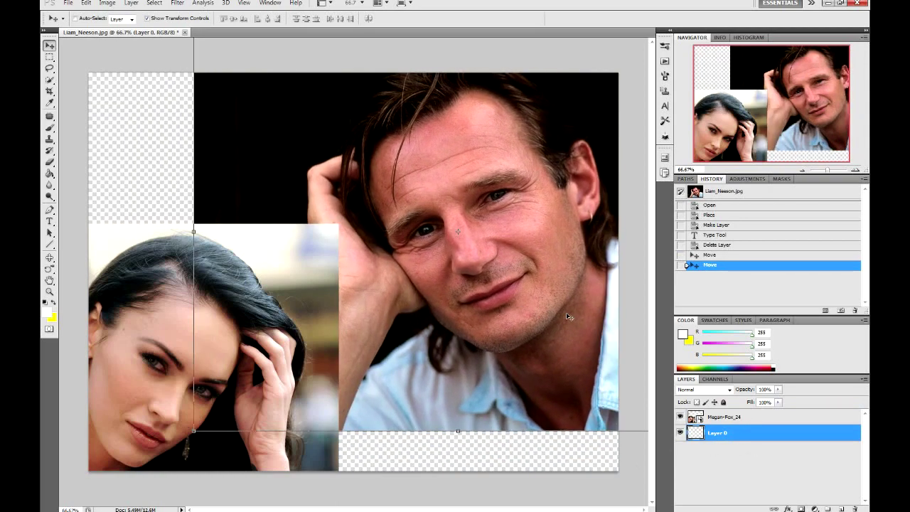
click(739, 417)
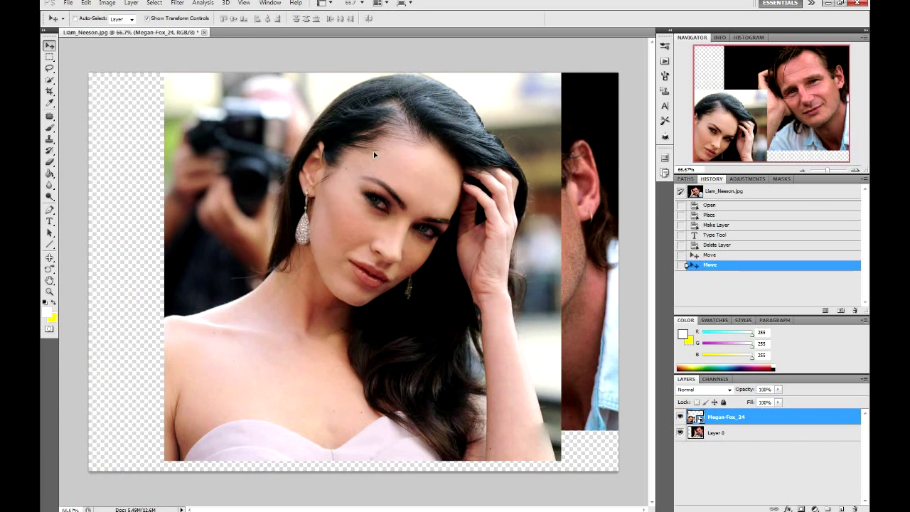
drag(370, 180, 369, 218)
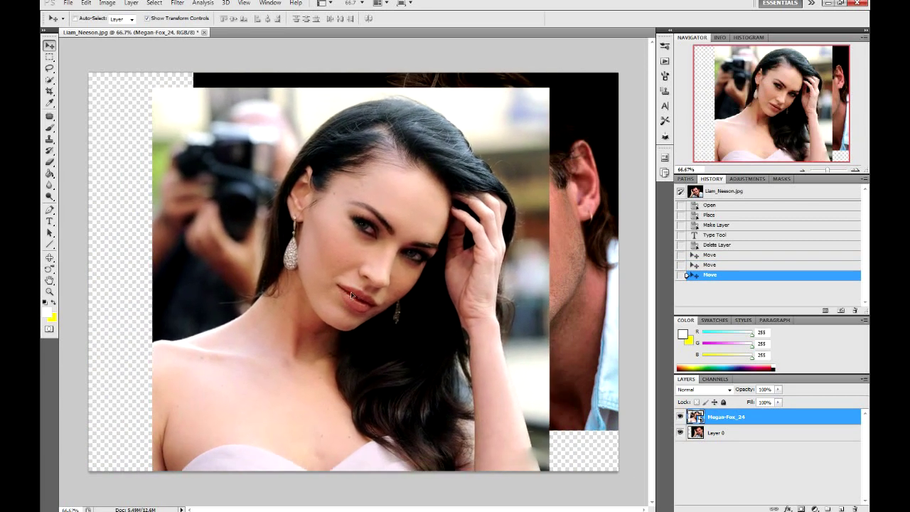
drag(360, 289, 358, 284)
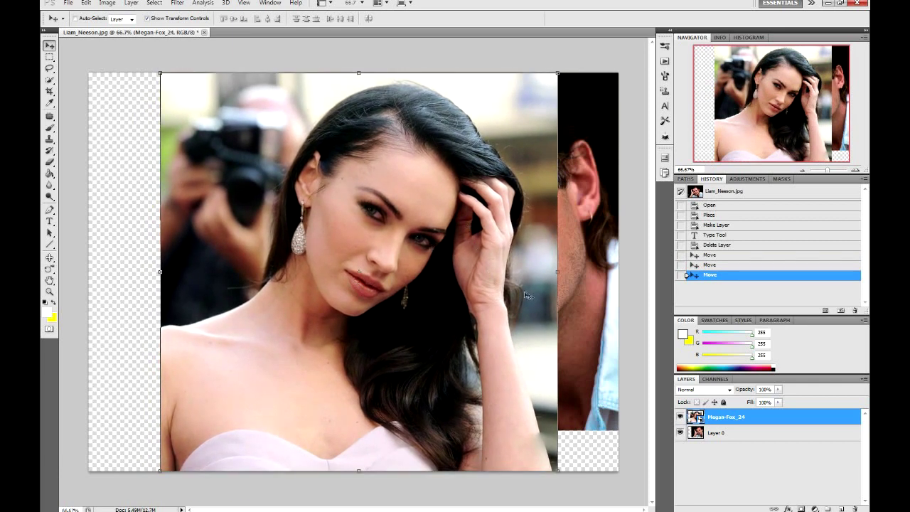
- Slide the man's photo left and stack his layer above the woman's photo
click(728, 431)
drag(572, 278, 440, 312)
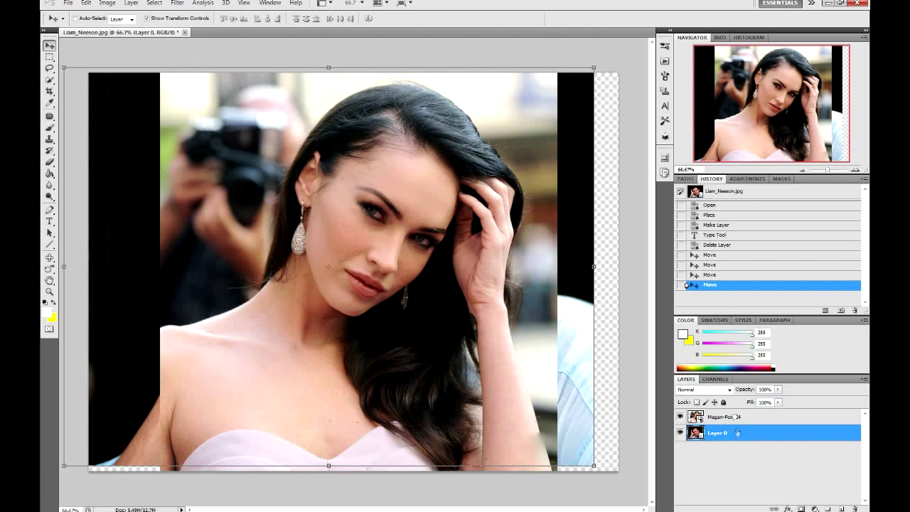
drag(738, 434, 734, 417)
drag(416, 297, 424, 303)
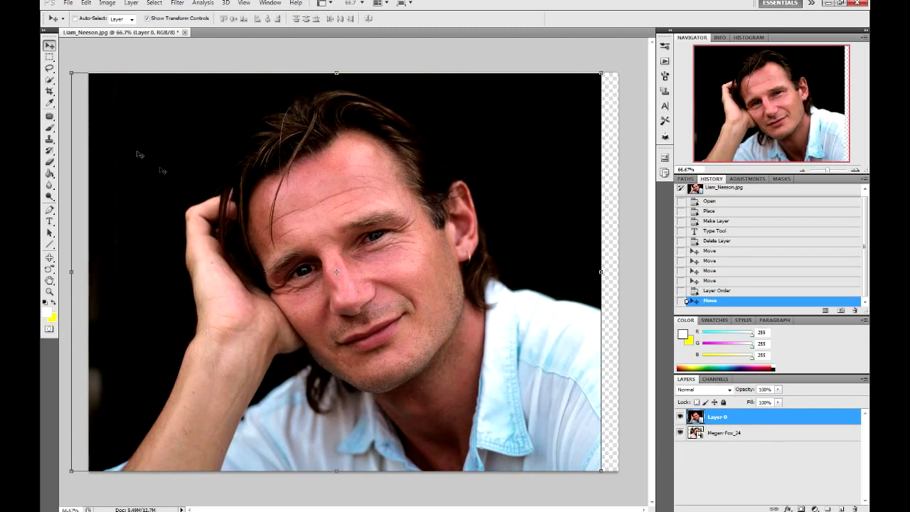
- Erase the man's photo's top-left background with a much larger eraser brush
click(50, 162)
click(120, 159)
mouse_move(154, 175)
mouse_down()
mouse_move(165, 264)
mouse_move(126, 211)
mouse_up()
key(bracketright)
key(bracketright)
key(bracketright)
key(bracketright)
key(bracketright)
key(bracketright)
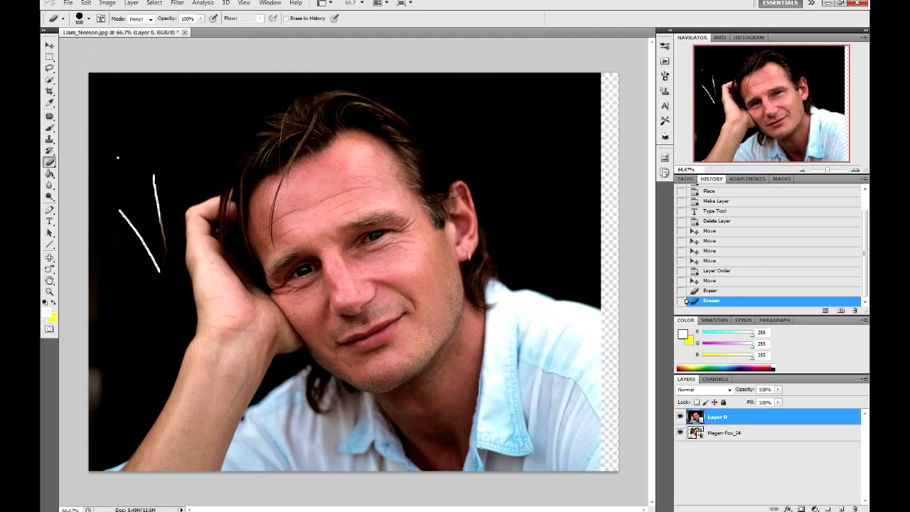
click(188, 74)
drag(128, 93, 128, 142)
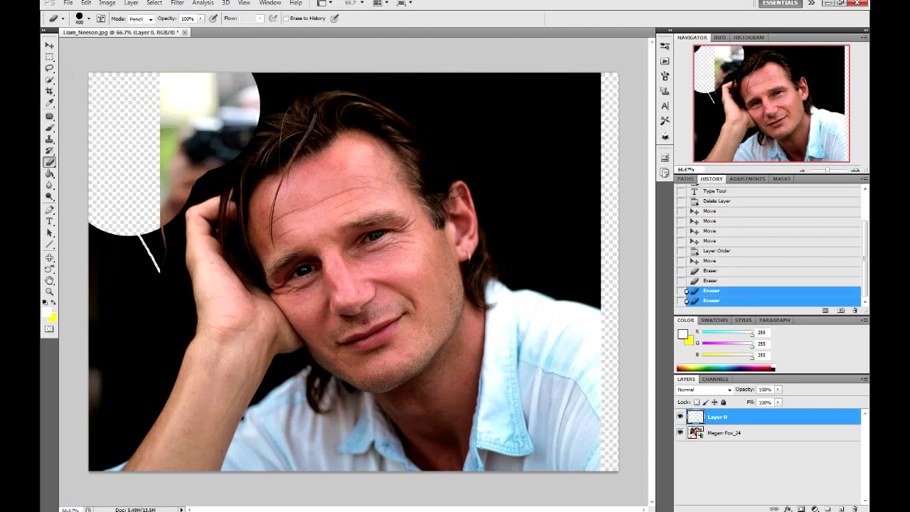
- Erase the remaining background edges, the hand and the hair around the man's face
mouse_move(213, 78)
mouse_down()
mouse_move(469, 74)
mouse_move(562, 128)
mouse_move(568, 189)
mouse_up()
drag(580, 221, 523, 437)
drag(455, 434, 195, 440)
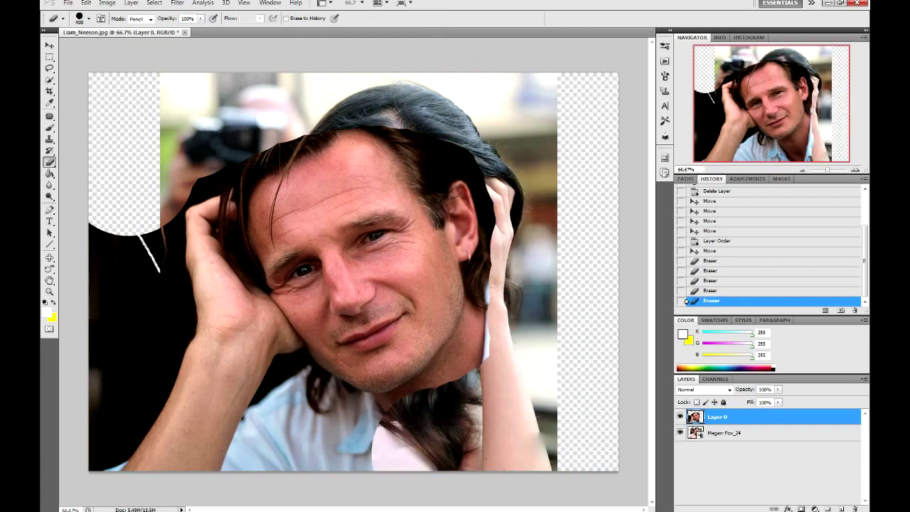
drag(132, 427, 131, 235)
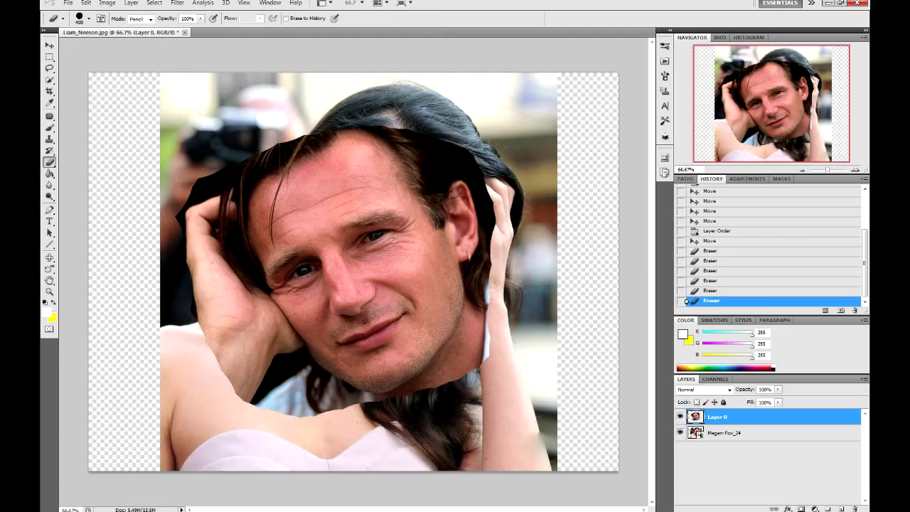
mouse_move(214, 285)
mouse_down()
mouse_move(277, 409)
mouse_move(199, 178)
mouse_move(263, 338)
mouse_move(298, 398)
mouse_move(327, 409)
mouse_up()
mouse_move(455, 381)
mouse_down()
mouse_move(476, 342)
mouse_move(473, 284)
mouse_up()
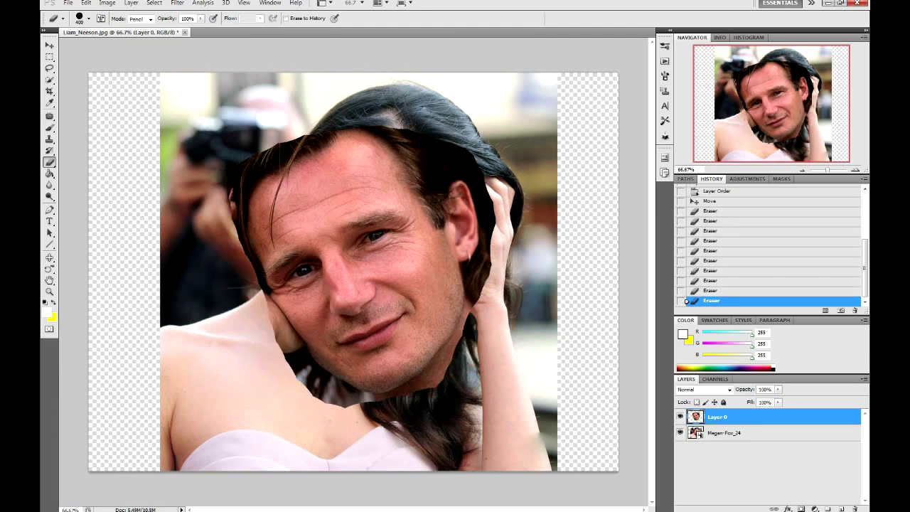
click(86, 3)
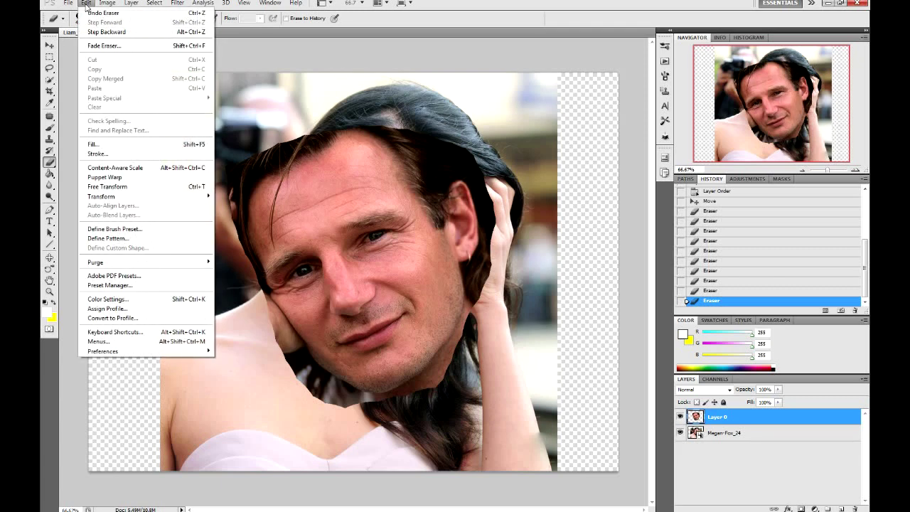
- Flip the man's head horizontally and erase the leftover hair to its left
mouse_move(101, 195)
click(247, 304)
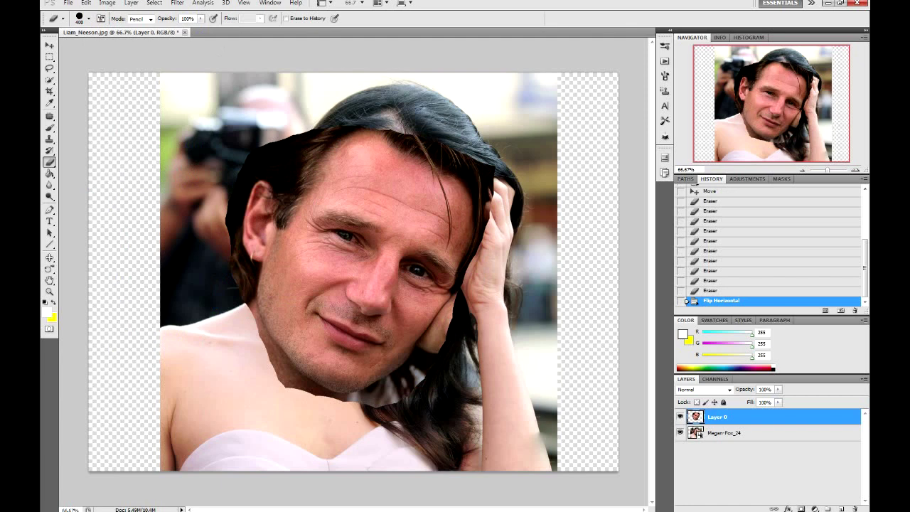
drag(313, 136, 242, 171)
mouse_move(306, 138)
mouse_down()
mouse_move(238, 284)
mouse_move(249, 328)
mouse_move(288, 384)
mouse_move(359, 399)
mouse_move(437, 320)
mouse_up()
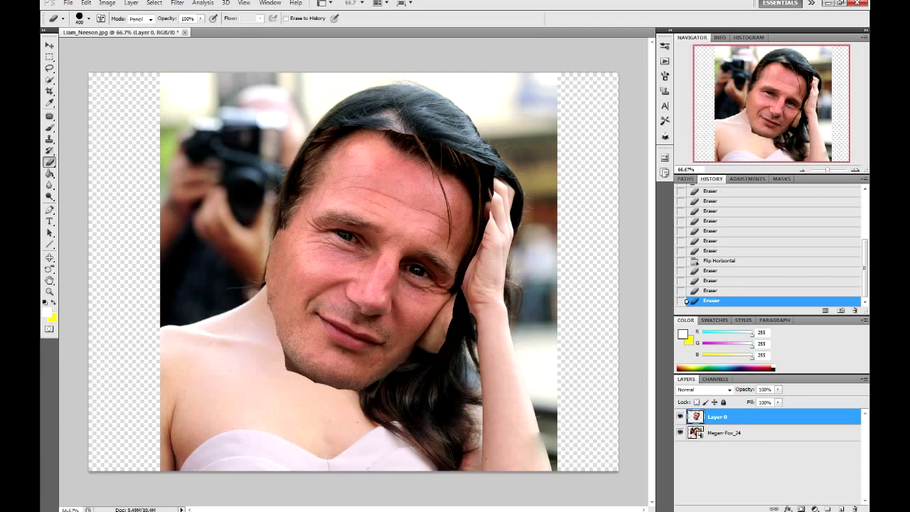
drag(391, 132, 485, 164)
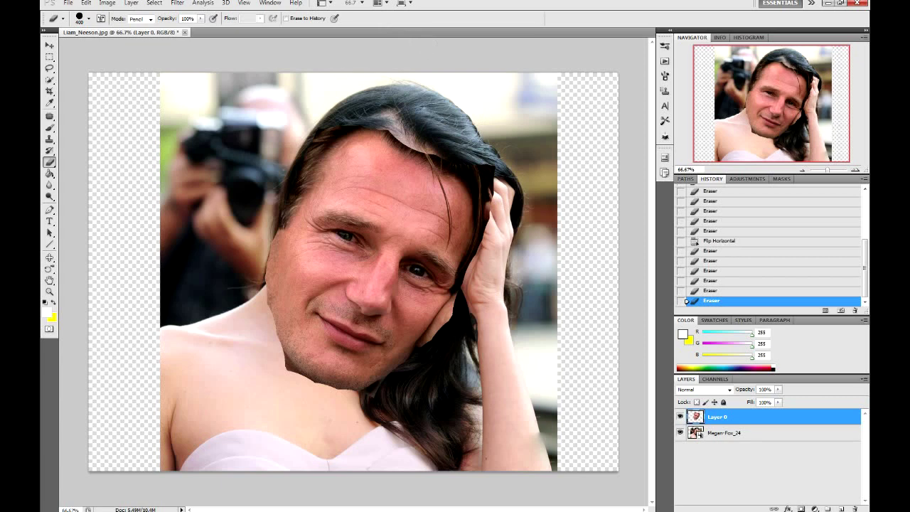
- Restore over-erased scalp hair via History, then move the head down and left
click(722, 291)
click(723, 281)
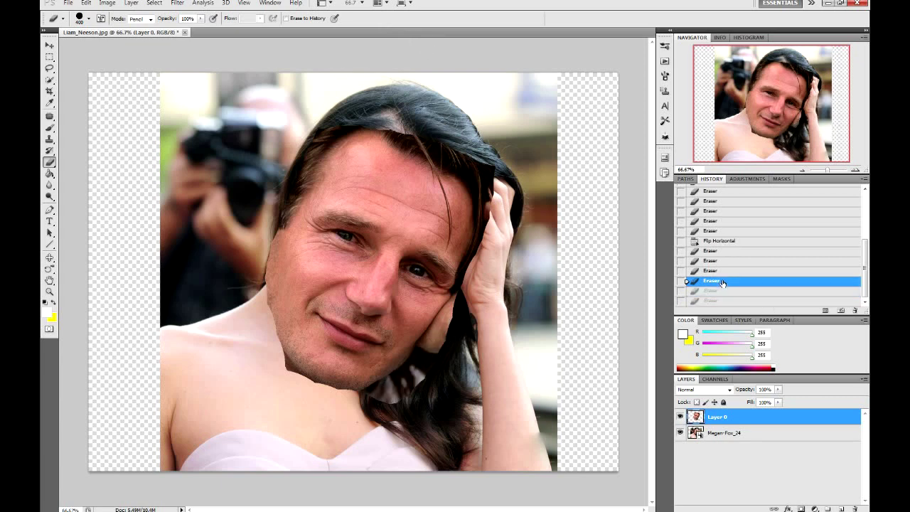
click(707, 292)
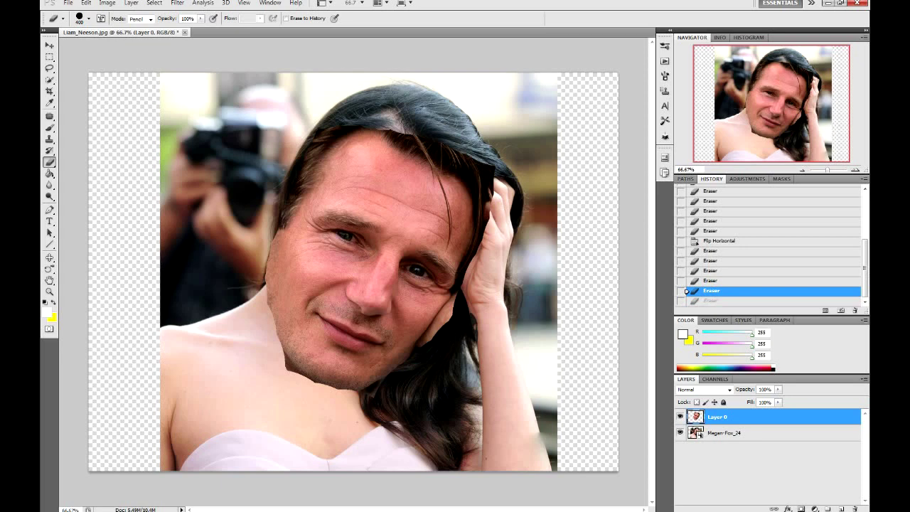
click(49, 44)
mouse_move(429, 169)
mouse_down()
mouse_move(351, 284)
mouse_move(380, 247)
mouse_up()
- Scale the man's head to about 66.7%, rotate it about 8° and commit it over her face
mouse_move(491, 115)
mouse_down()
mouse_move(404, 227)
mouse_move(450, 187)
mouse_up()
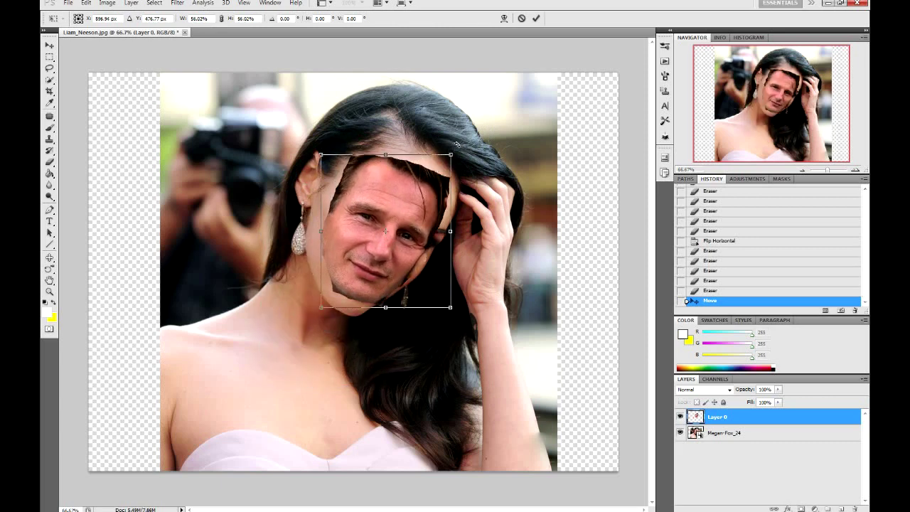
drag(457, 145, 469, 155)
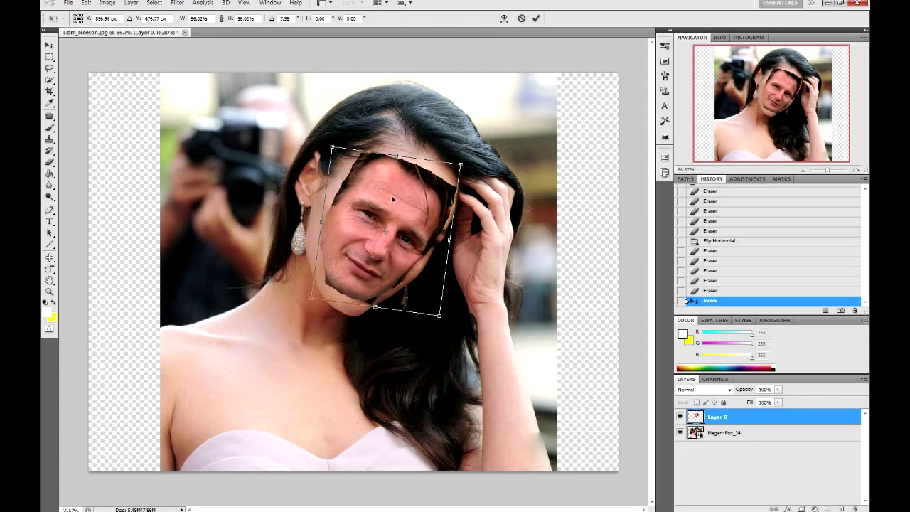
drag(393, 199, 388, 214)
drag(458, 181, 497, 166)
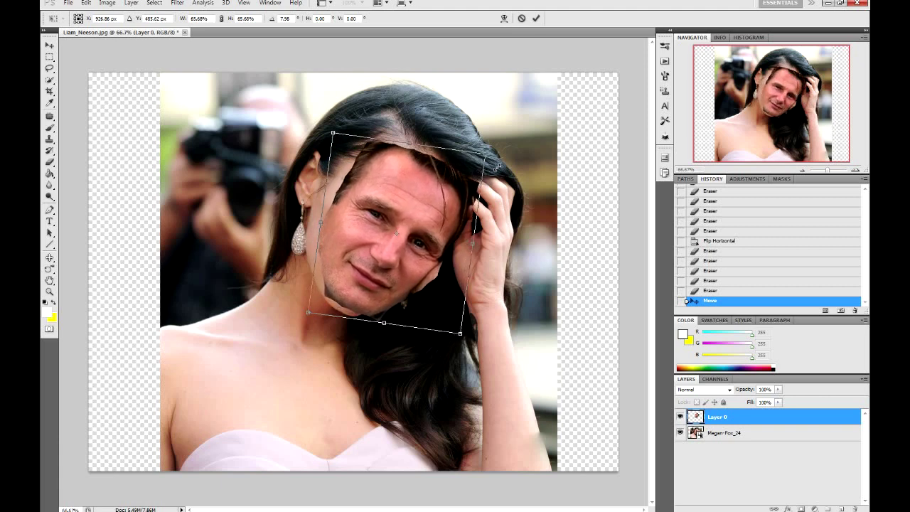
drag(440, 193, 433, 185)
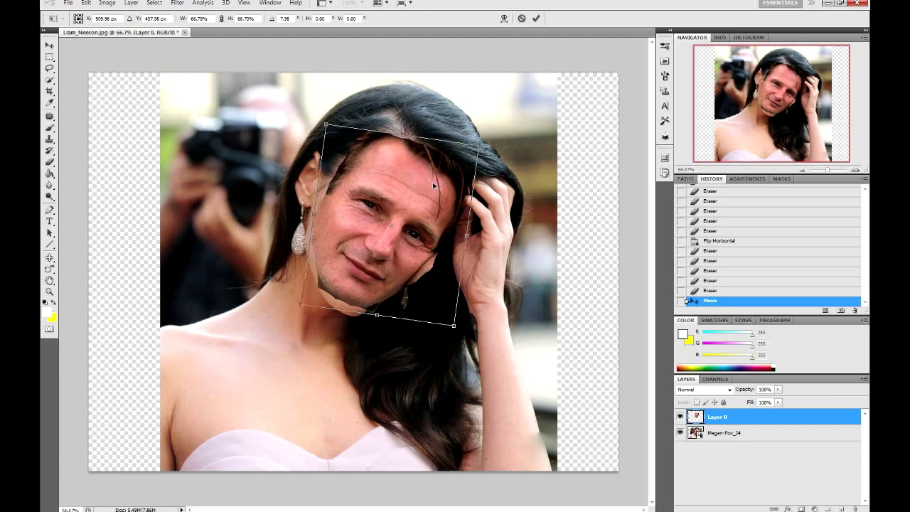
key(Return)
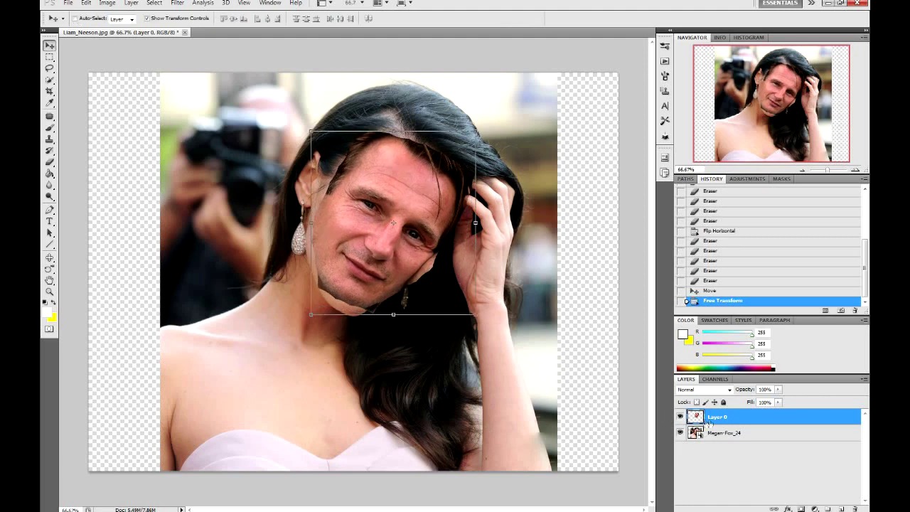
click(722, 432)
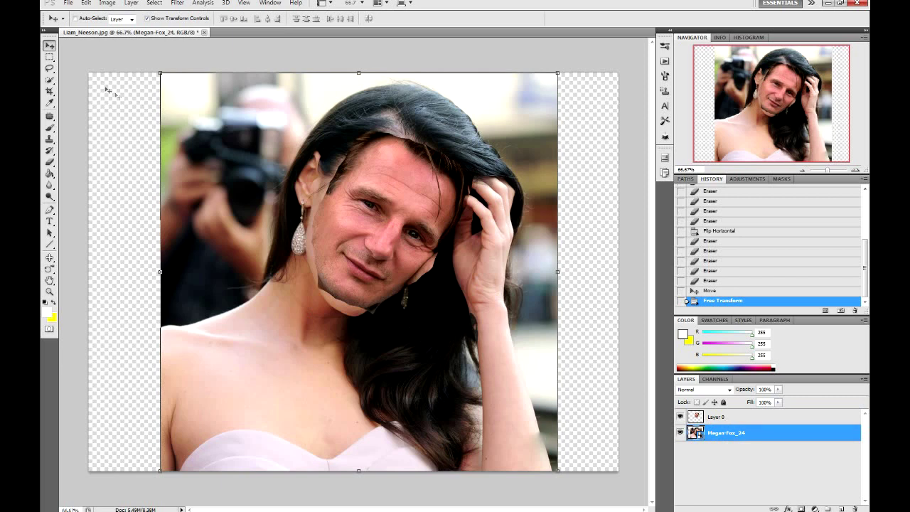
- Crop the canvas to the woman's photo, extending the crop box up to its top edge
click(50, 91)
drag(171, 77, 551, 483)
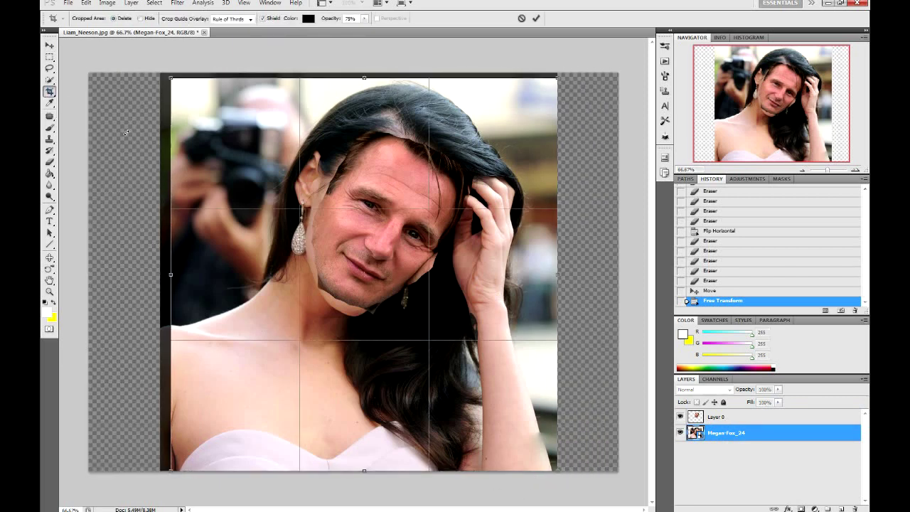
drag(170, 274, 161, 275)
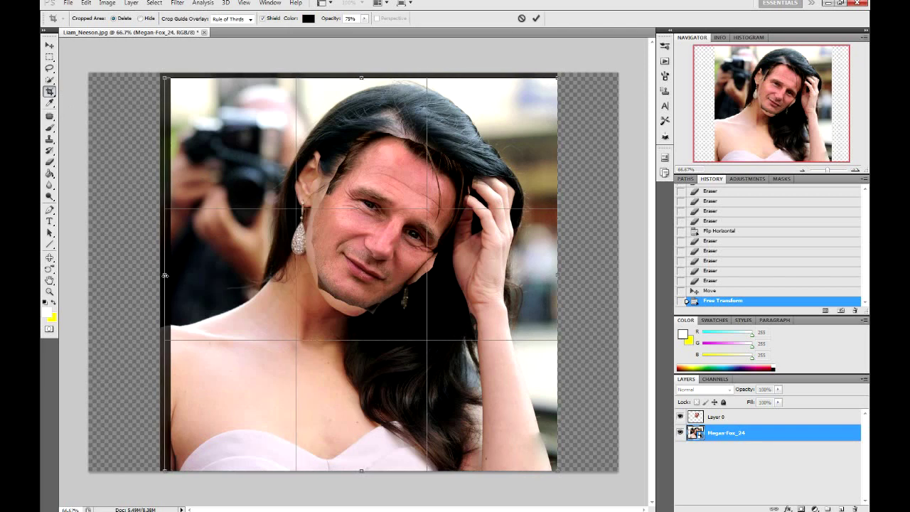
drag(359, 78, 361, 72)
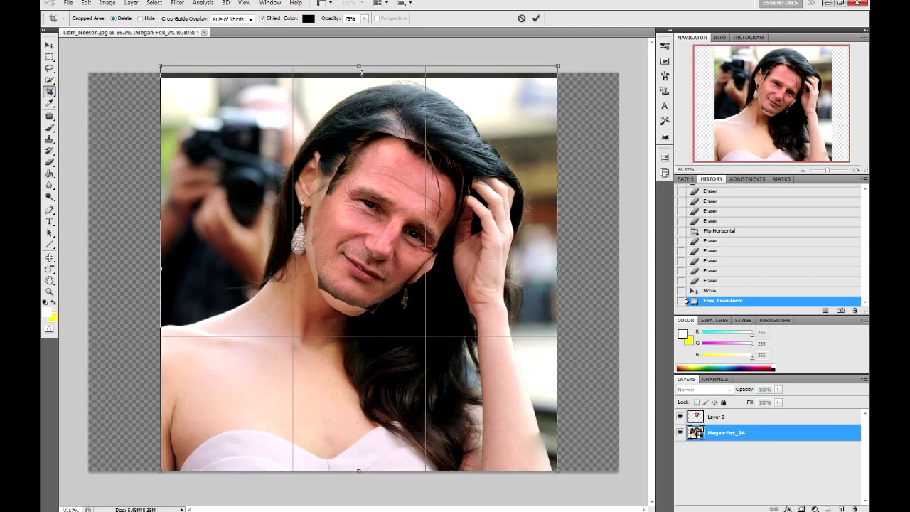
key(Return)
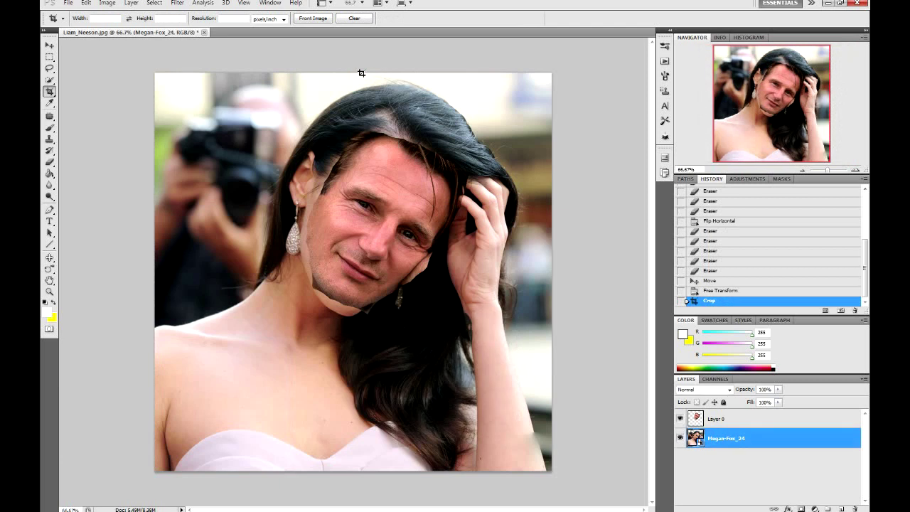
click(723, 420)
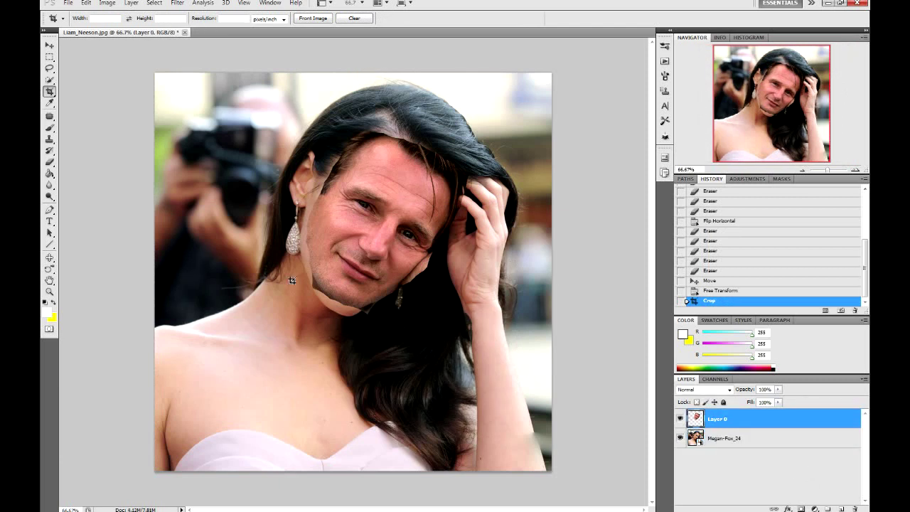
click(49, 45)
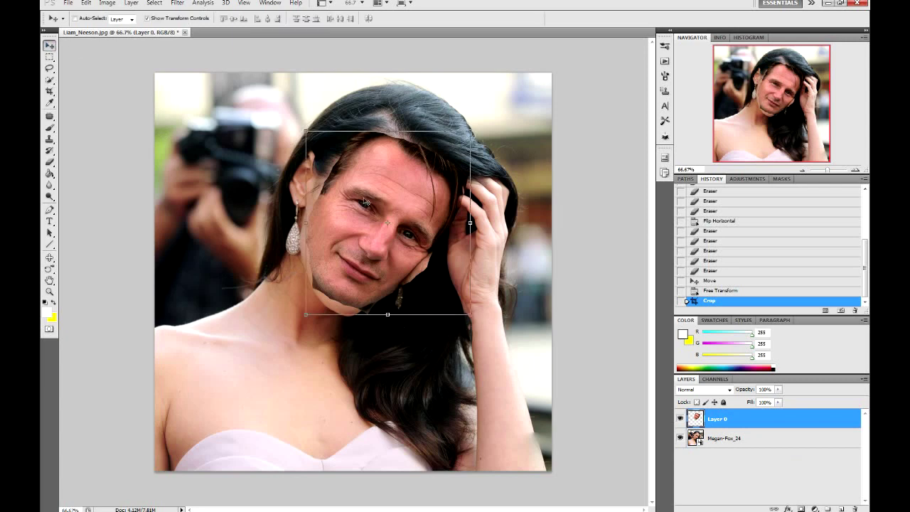
- Line the pasted face up over the woman's face and zoom in
mouse_move(392, 226)
mouse_down()
mouse_move(414, 240)
mouse_move(351, 202)
mouse_up()
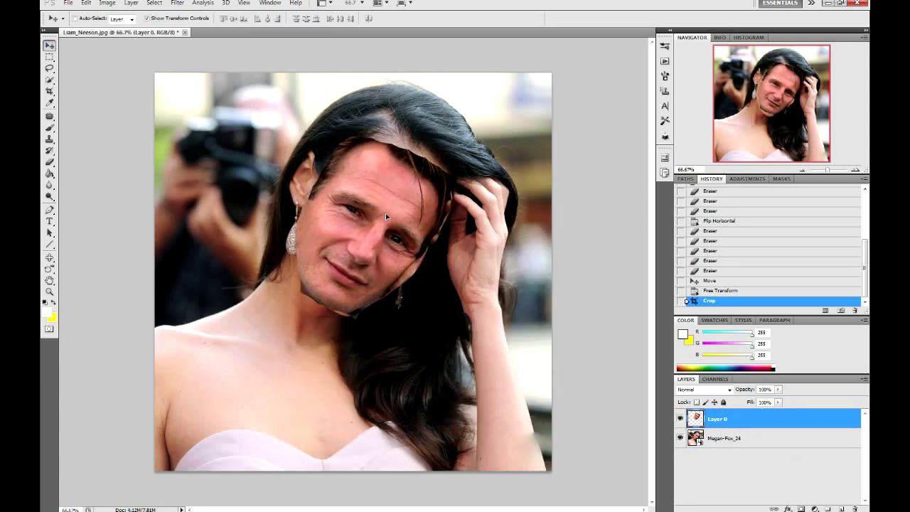
drag(351, 202, 398, 213)
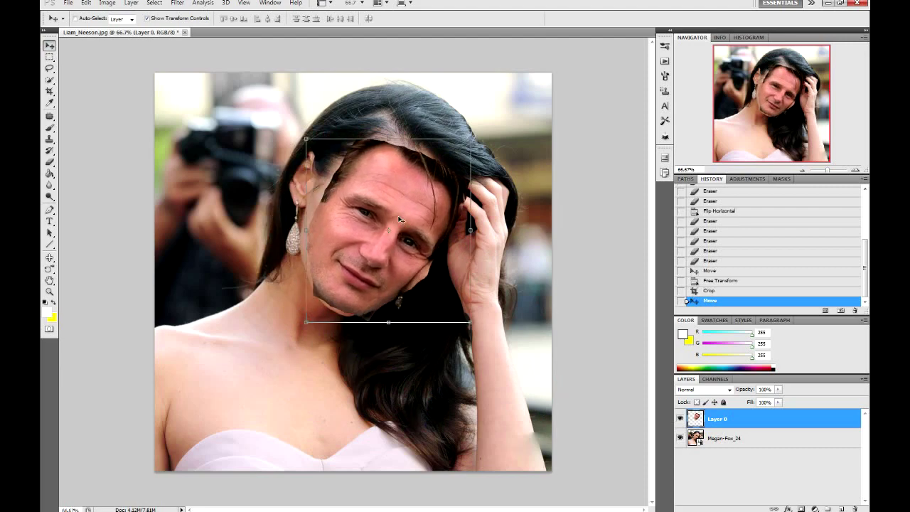
scroll(420, 284, up, 5)
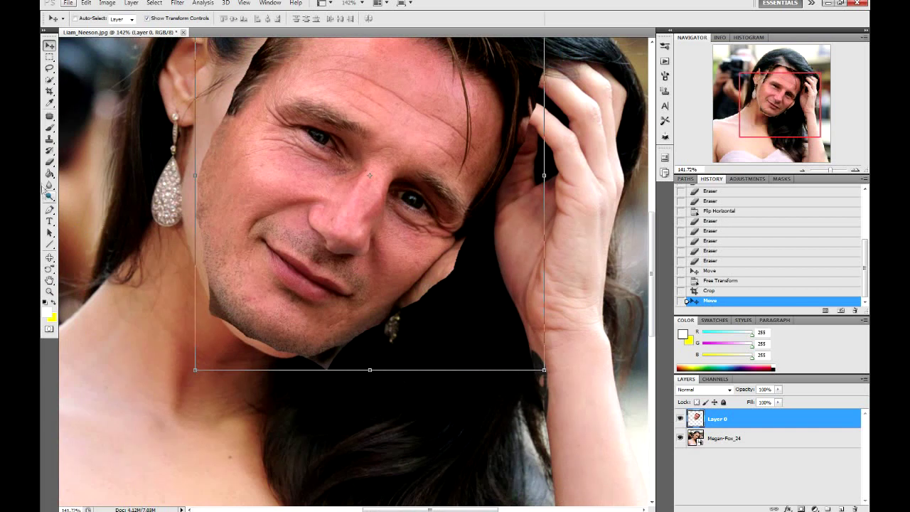
- Erase the rough cheek and hair edge of the pasted face
click(50, 162)
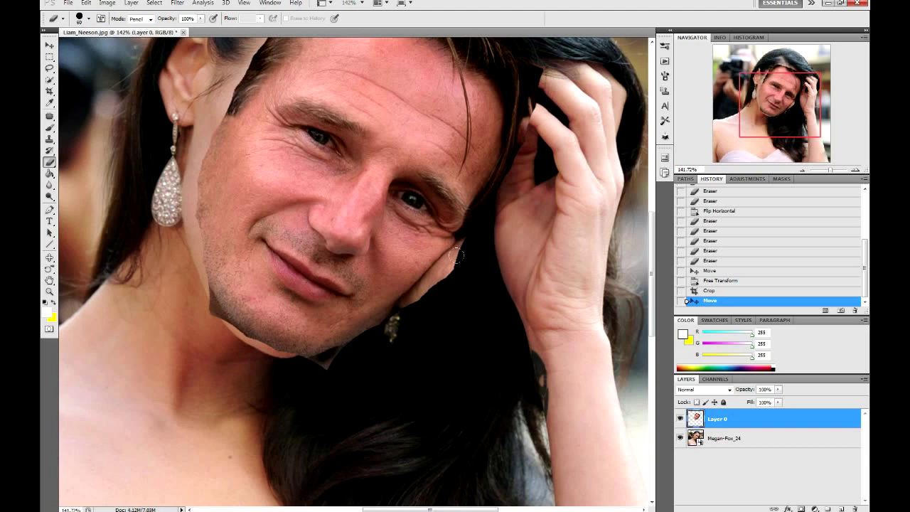
drag(458, 260, 401, 306)
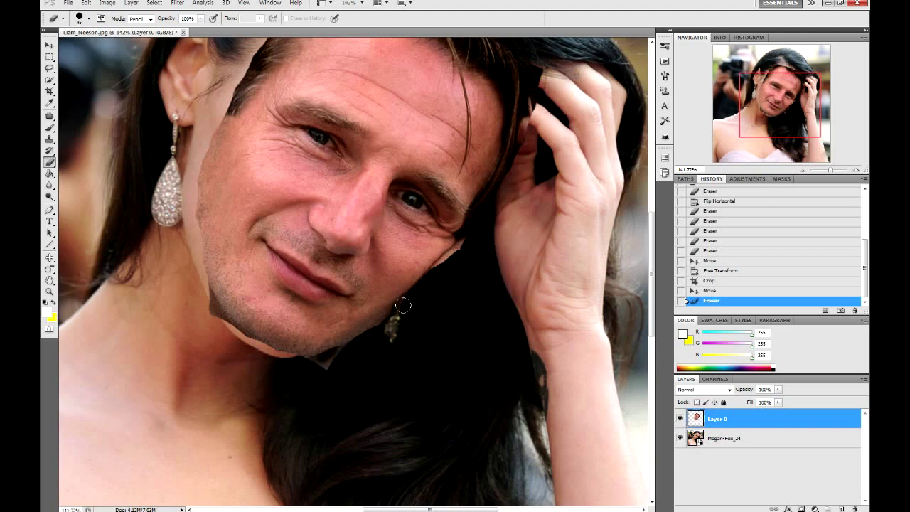
mouse_move(423, 282)
mouse_down()
mouse_move(460, 244)
mouse_move(438, 264)
mouse_up()
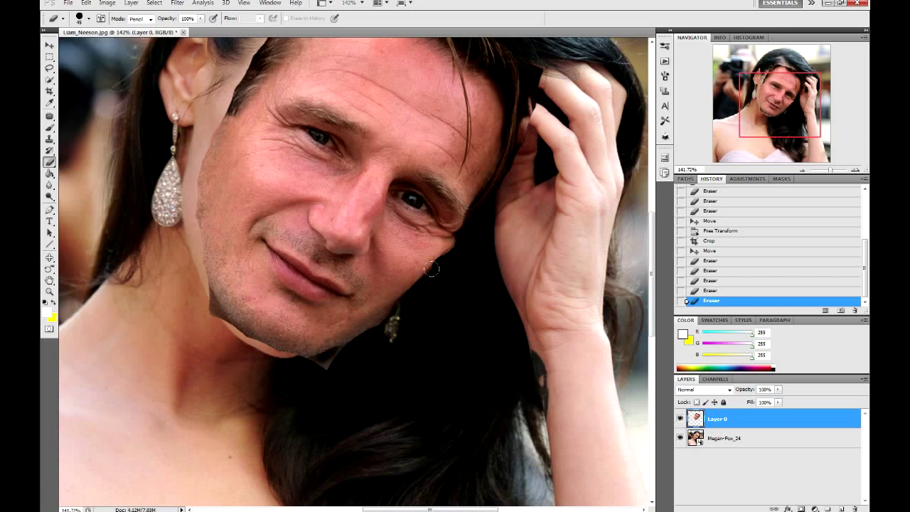
drag(434, 269, 451, 253)
click(451, 253)
click(455, 250)
click(458, 251)
click(446, 257)
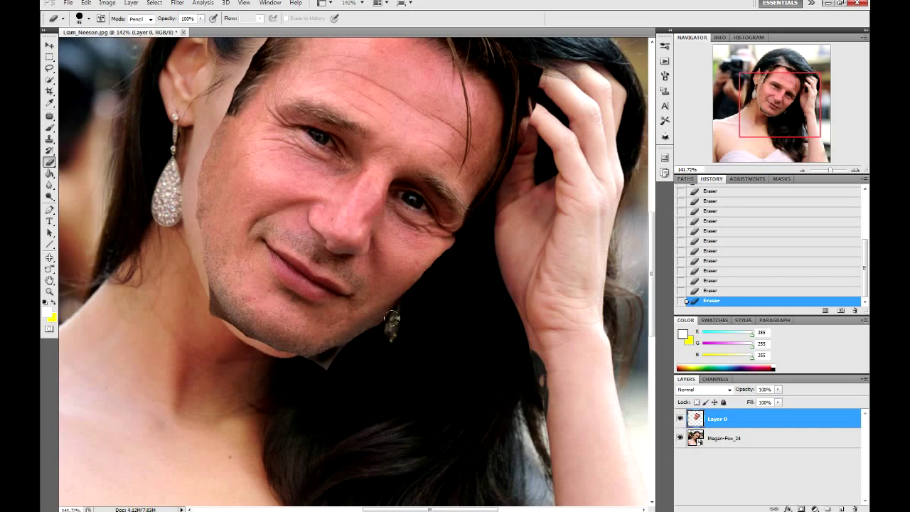
- Erase the light patch under the chin and the left jaw edge, then lower the layer's opacity
drag(347, 342, 316, 360)
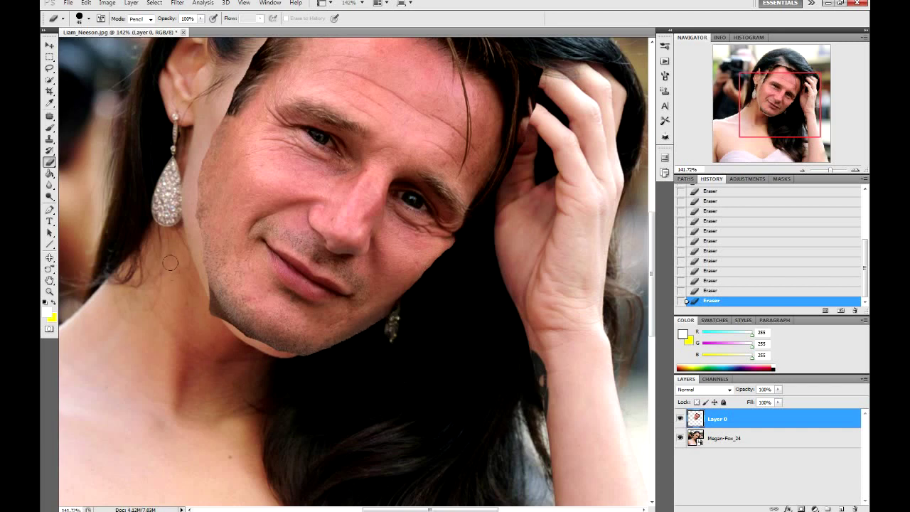
drag(183, 282, 223, 335)
scroll(202, 325, up, 3)
scroll(202, 325, up, 3)
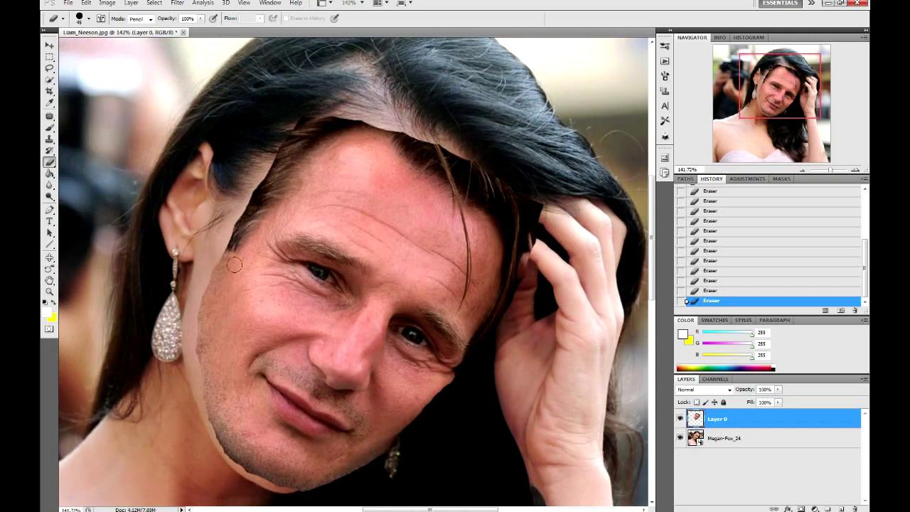
scroll(304, 145, up, 3)
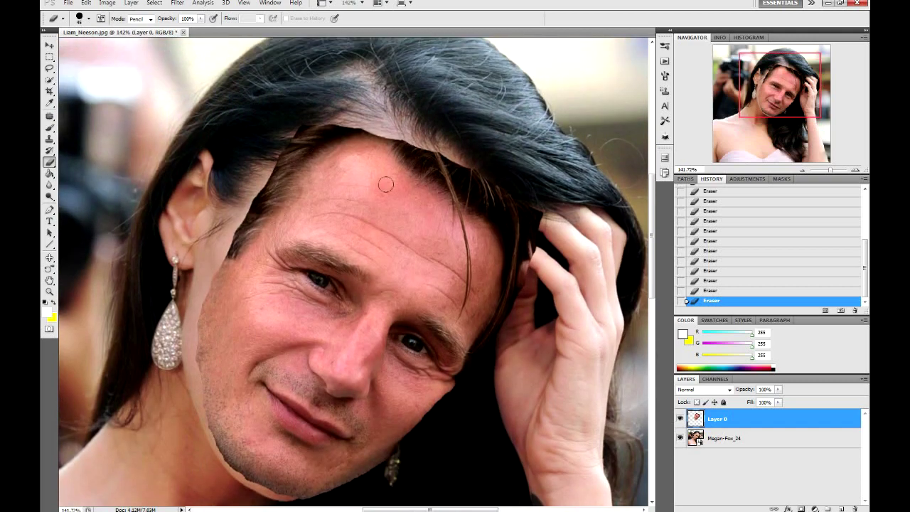
scroll(205, 184, down, 3)
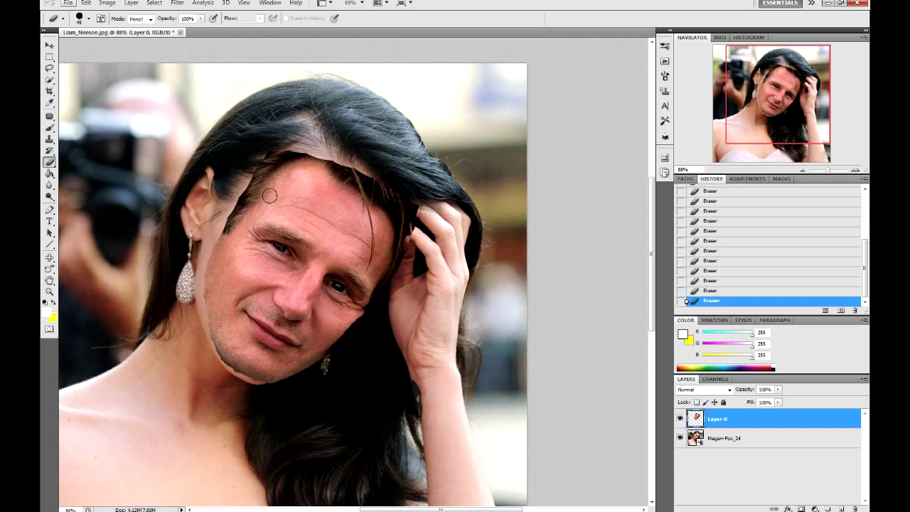
mouse_move(780, 399)
mouse_down()
mouse_move(728, 400)
mouse_move(745, 407)
mouse_up()
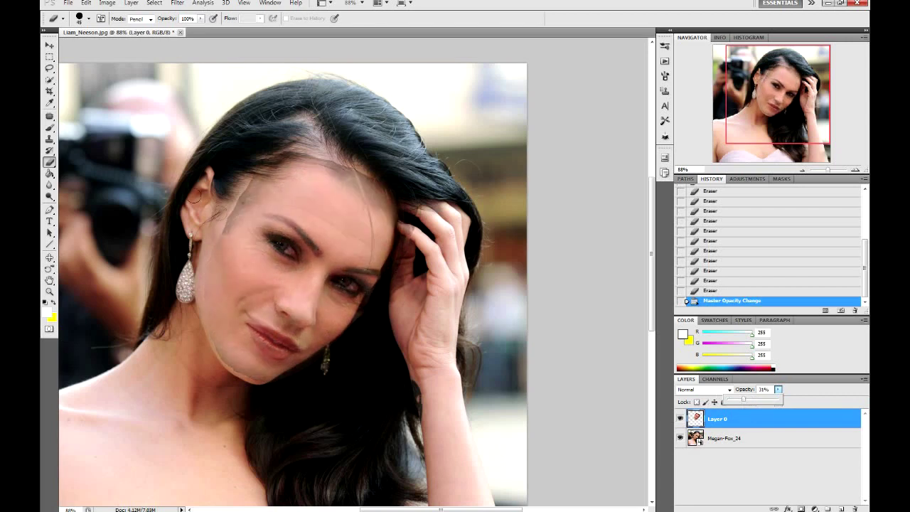
- Keep Layer 0 at 31% opacity, undo a stray cheek erase, and nudge the face into alignment
click(42, 44)
drag(234, 245, 262, 262)
key(ctrl+z)
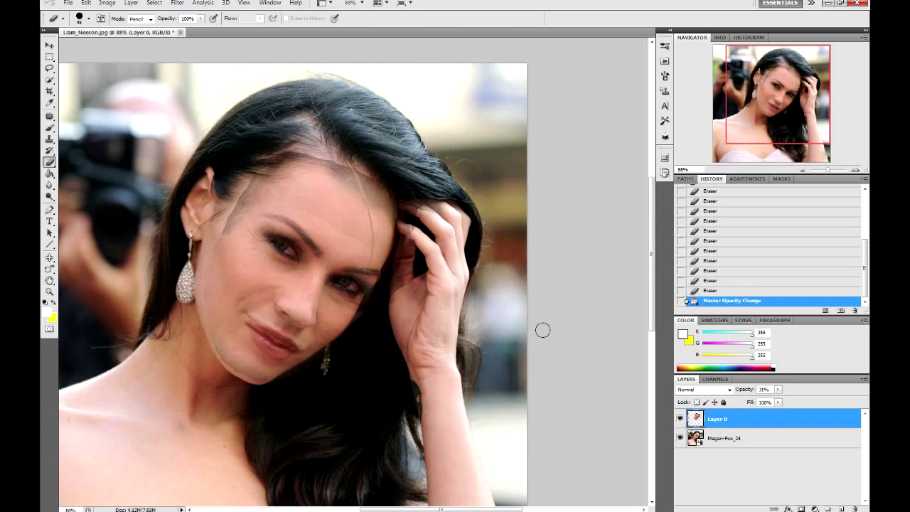
click(749, 436)
click(710, 418)
key(ctrl+z)
click(49, 45)
mouse_move(267, 274)
mouse_down()
mouse_move(256, 263)
mouse_move(268, 266)
mouse_up()
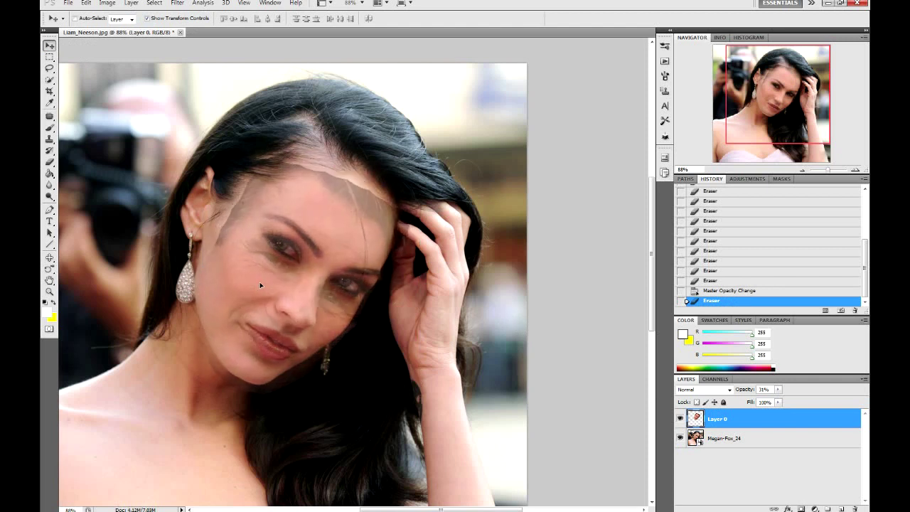
- Align the face overlay and stretch it to about 104% wide and 115% tall
drag(267, 266, 266, 282)
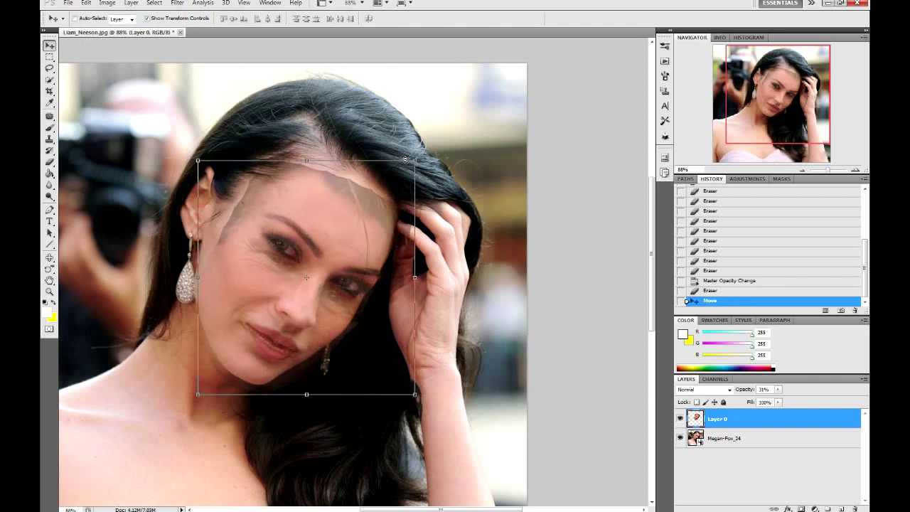
drag(305, 161, 310, 154)
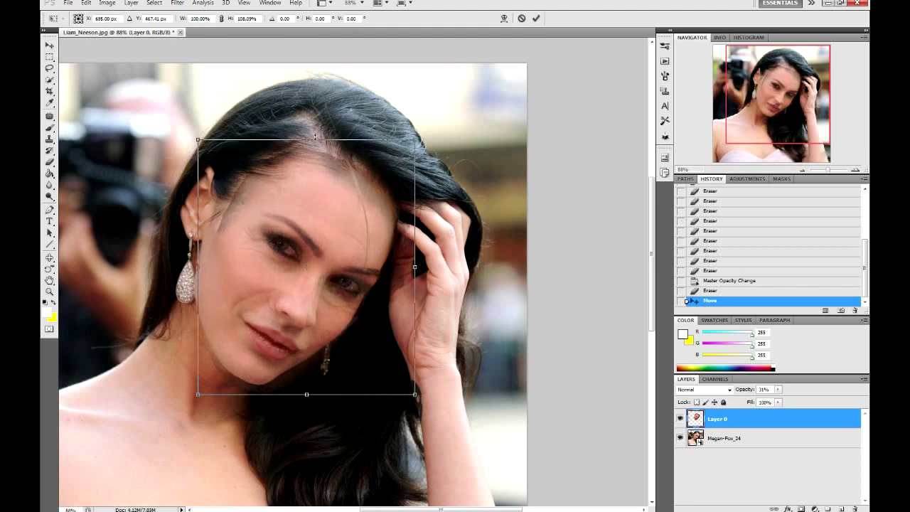
drag(311, 153, 319, 142)
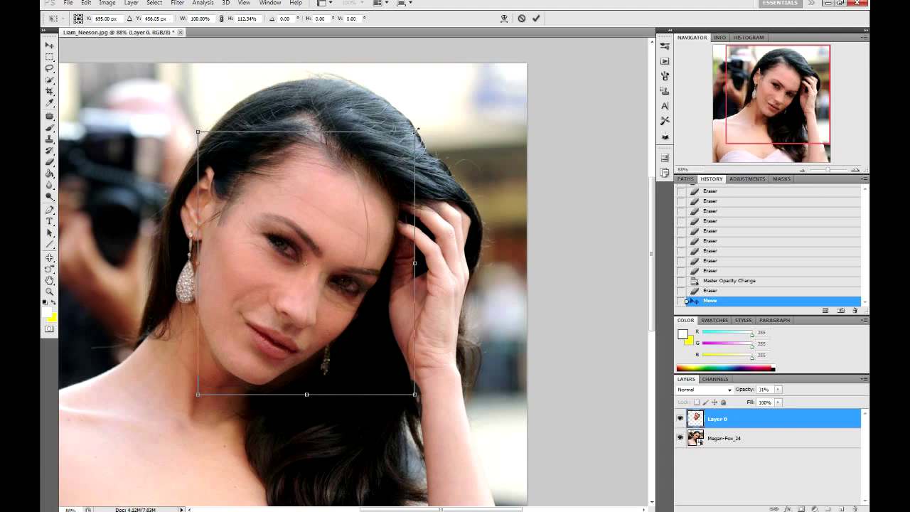
drag(417, 128, 427, 123)
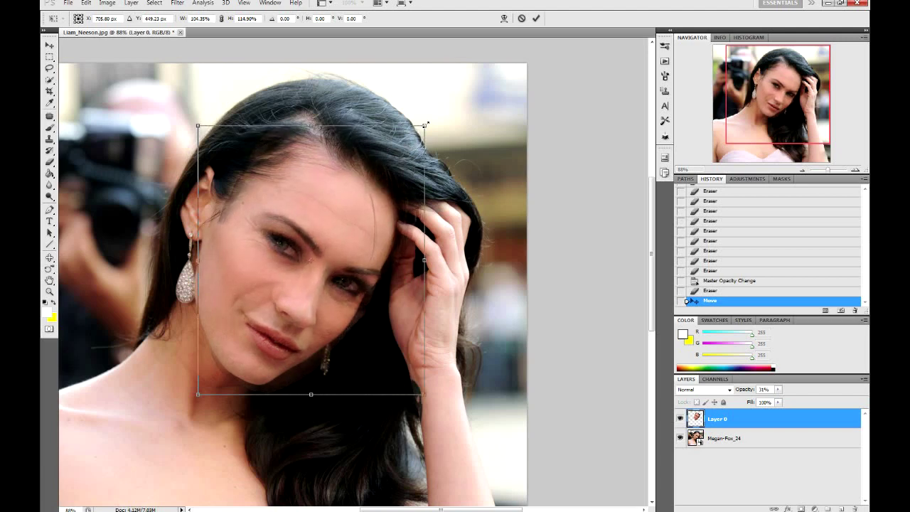
- Set the face layer's opacity back to 100% and apply the stretch
click(777, 389)
drag(780, 402, 832, 402)
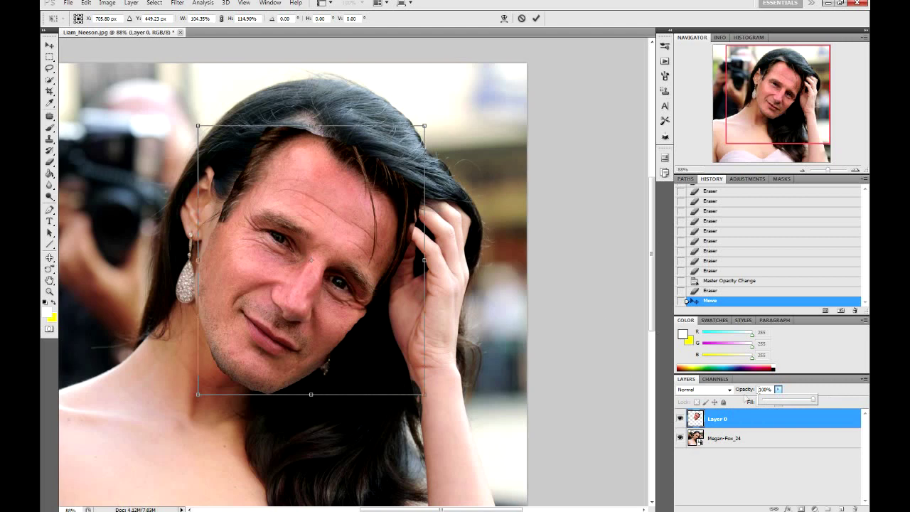
mouse_move(802, 405)
mouse_down()
mouse_move(773, 407)
mouse_move(816, 402)
mouse_up()
click(49, 162)
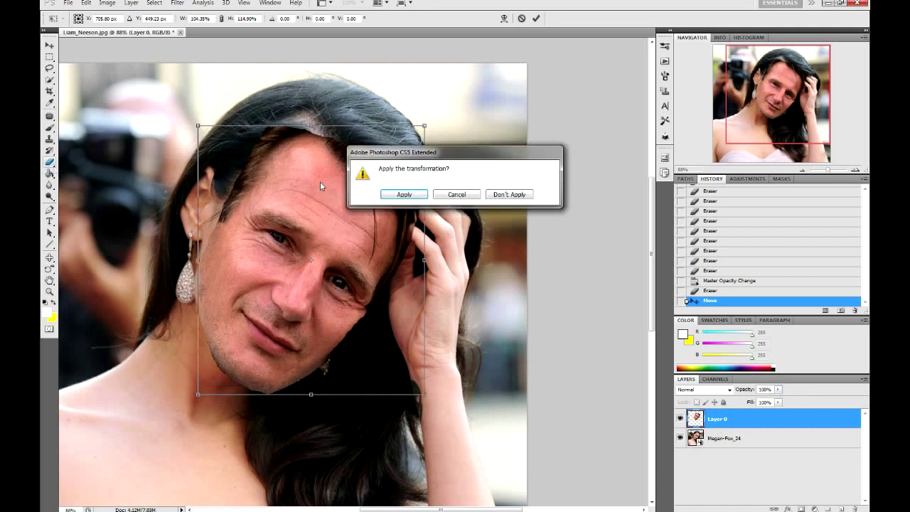
click(403, 194)
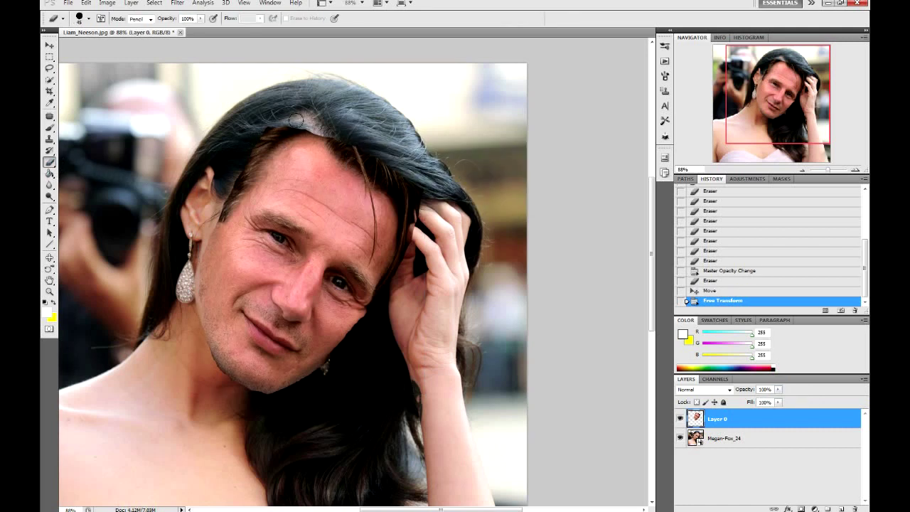
- Erase the pasted face's edge along the left hairline and beside the ear
drag(302, 128, 253, 163)
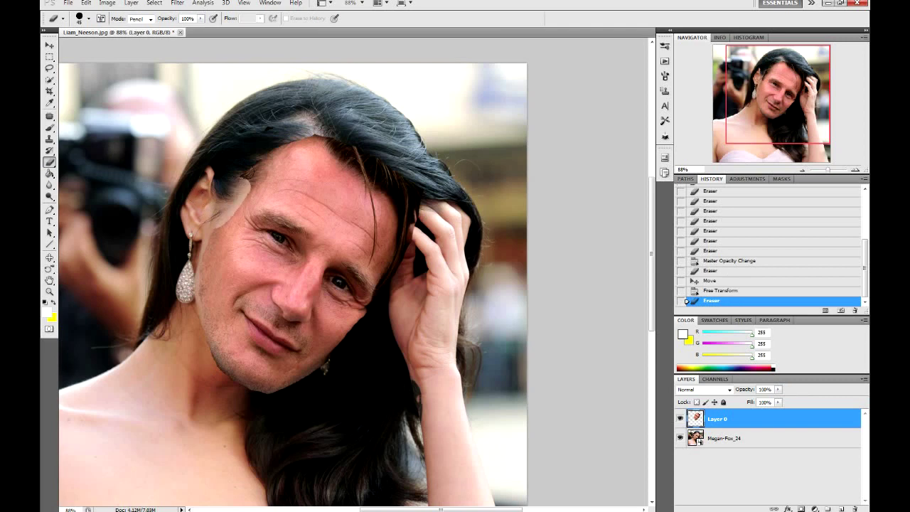
drag(299, 128, 267, 163)
mouse_move(231, 192)
mouse_down()
mouse_move(202, 213)
mouse_move(197, 352)
mouse_move(211, 395)
mouse_up()
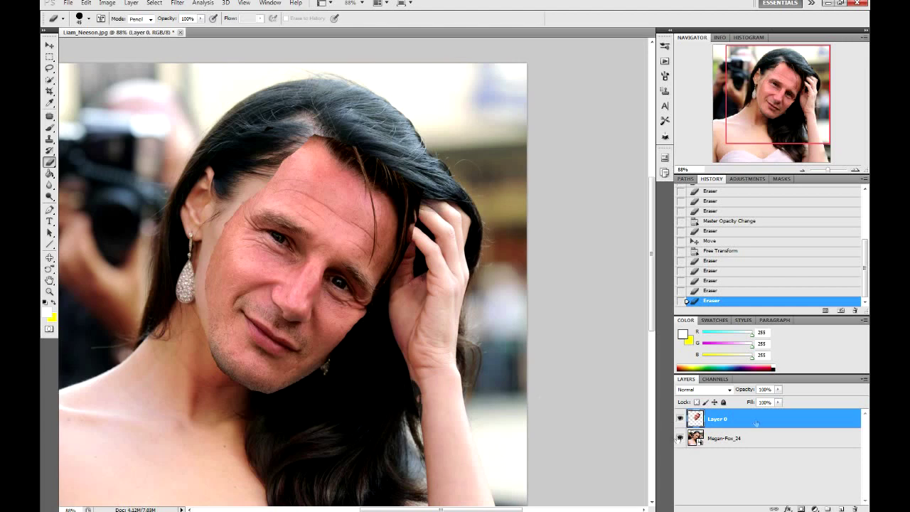
- Fade the face layer temporarily to check the blend, then zoom the view
click(778, 389)
mouse_move(780, 400)
mouse_down()
mouse_move(751, 410)
mouse_move(780, 408)
mouse_up()
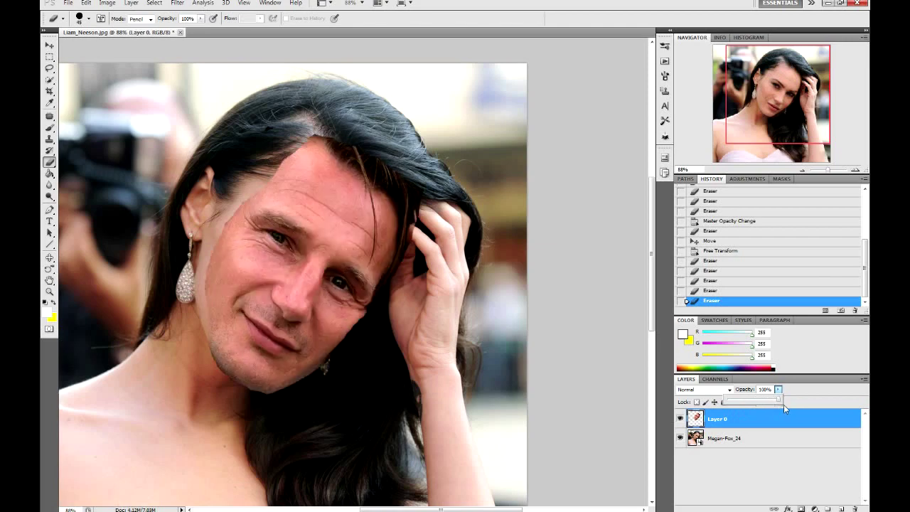
scroll(548, 345, down, 3)
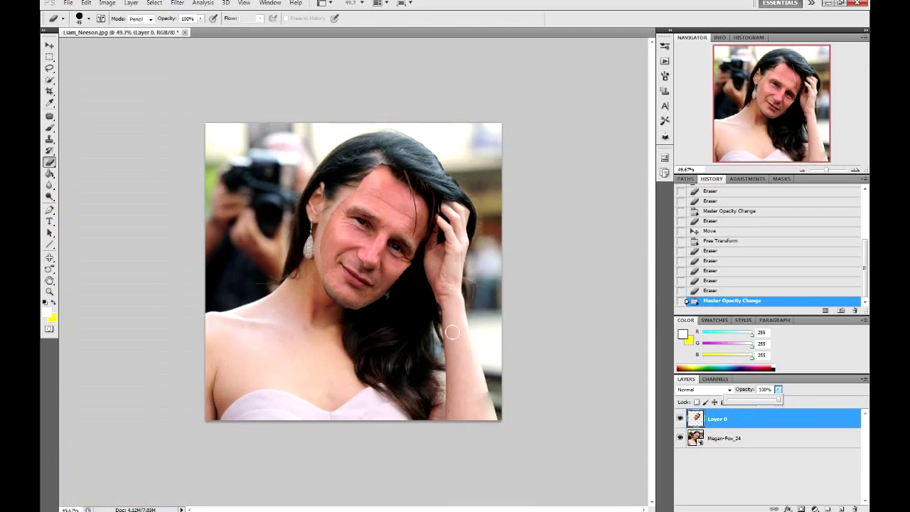
scroll(452, 331, up, 1)
scroll(448, 325, up, 1)
scroll(433, 320, up, 1)
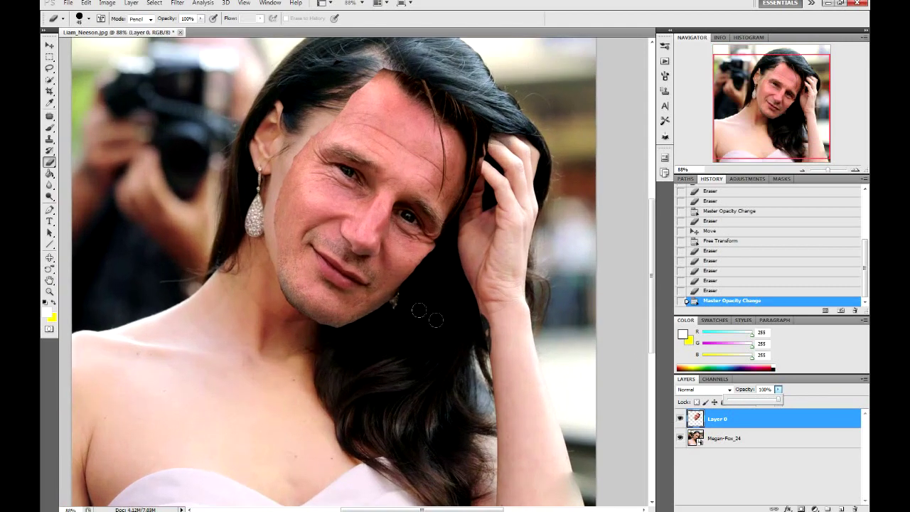
scroll(412, 306, up, 1)
scroll(361, 110, up, 1)
scroll(398, 118, up, 1)
scroll(403, 108, up, 1)
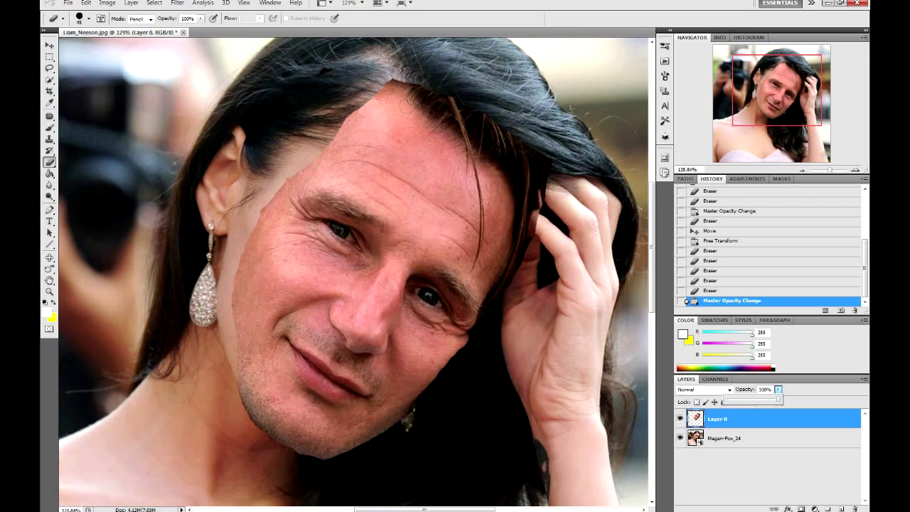
- Restore full opacity and erase the forehead's upper-left edge along the hairline
click(382, 64)
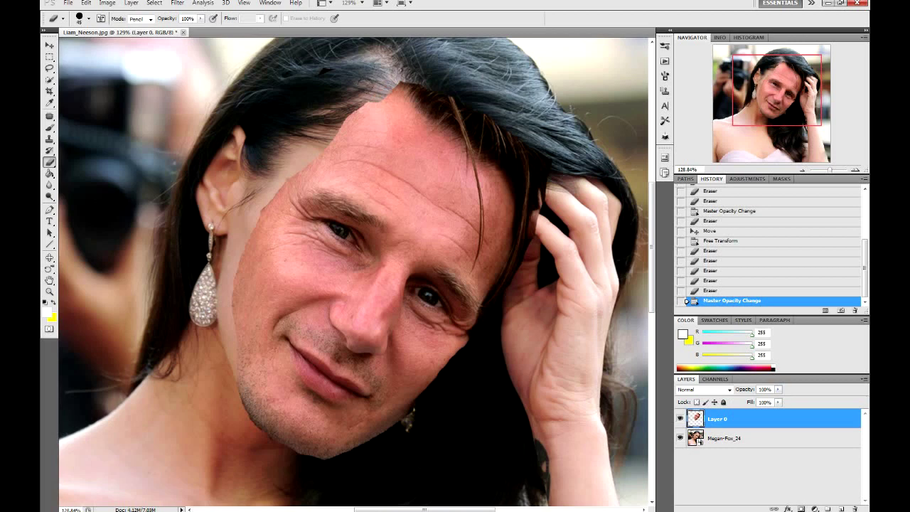
drag(356, 118, 328, 143)
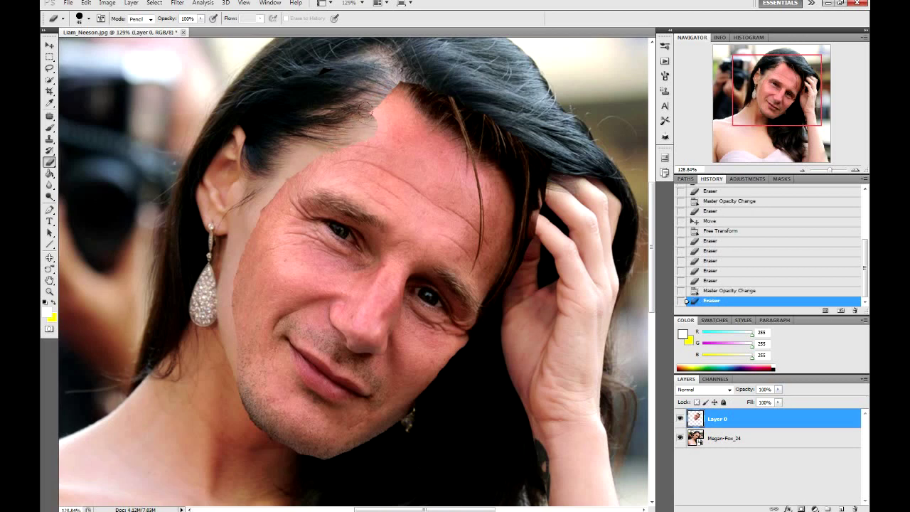
mouse_move(372, 99)
mouse_down()
mouse_move(389, 100)
mouse_move(386, 126)
mouse_move(321, 144)
mouse_move(389, 114)
mouse_move(384, 88)
mouse_move(391, 120)
mouse_move(374, 135)
mouse_up()
click(302, 147)
click(390, 108)
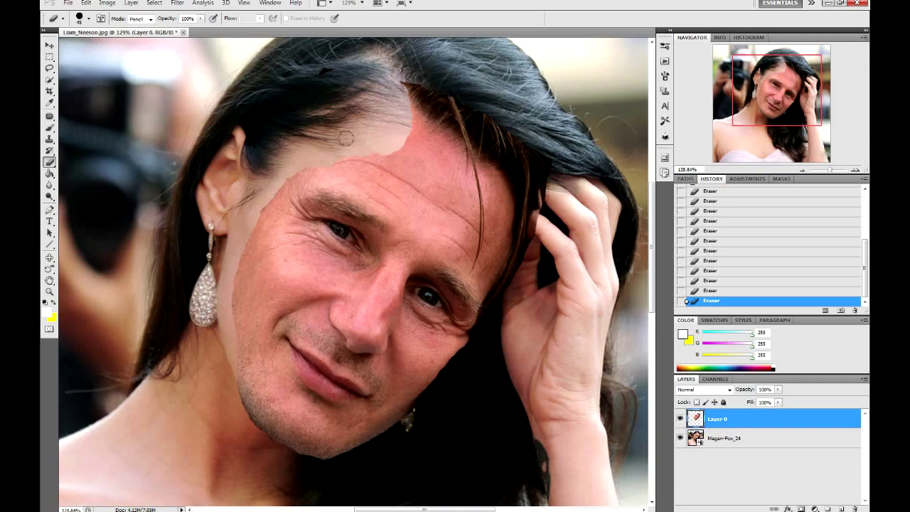
mouse_move(336, 139)
mouse_down()
mouse_move(287, 158)
mouse_move(240, 225)
mouse_up()
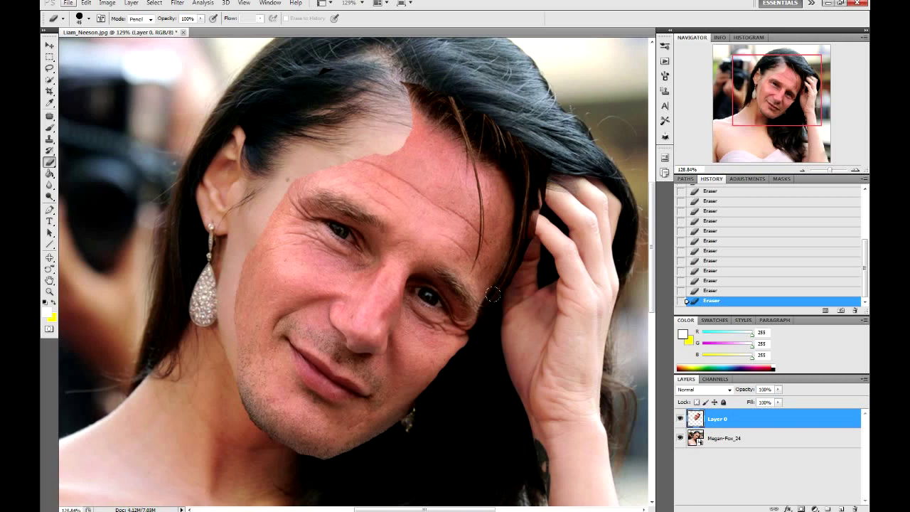
- At 36% opacity, erase the forehead's right side and the pink patch above the brows
click(778, 389)
mouse_move(779, 399)
mouse_down()
mouse_move(745, 404)
mouse_move(794, 404)
mouse_up()
drag(398, 89, 472, 127)
mouse_move(415, 114)
mouse_down()
mouse_move(497, 164)
mouse_move(508, 217)
mouse_up()
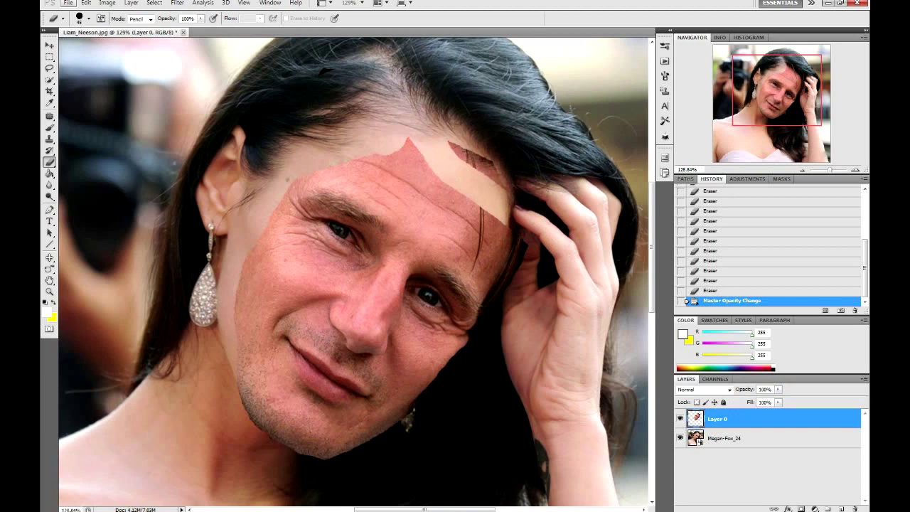
drag(448, 128, 505, 189)
mouse_move(401, 124)
mouse_down()
mouse_move(498, 238)
mouse_move(373, 156)
mouse_move(490, 256)
mouse_move(477, 264)
mouse_up()
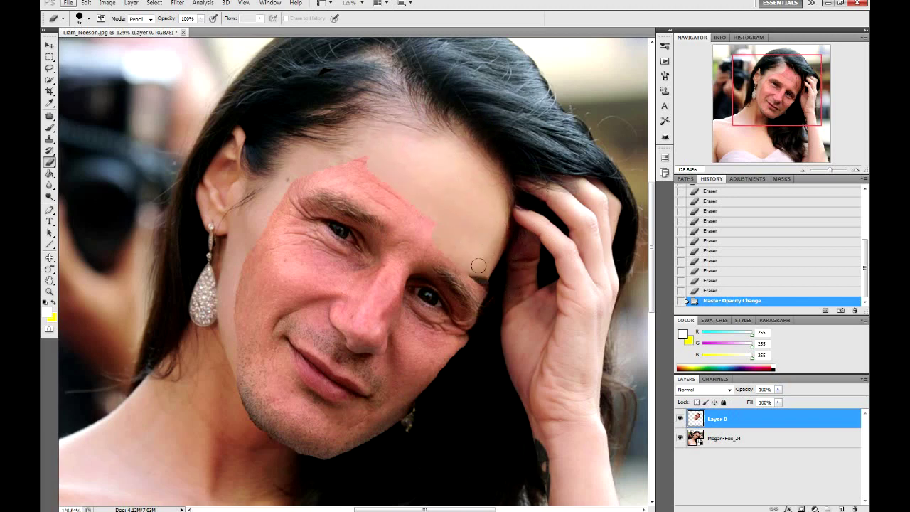
mouse_move(424, 211)
mouse_down()
mouse_move(342, 155)
mouse_move(281, 161)
mouse_move(224, 319)
mouse_up()
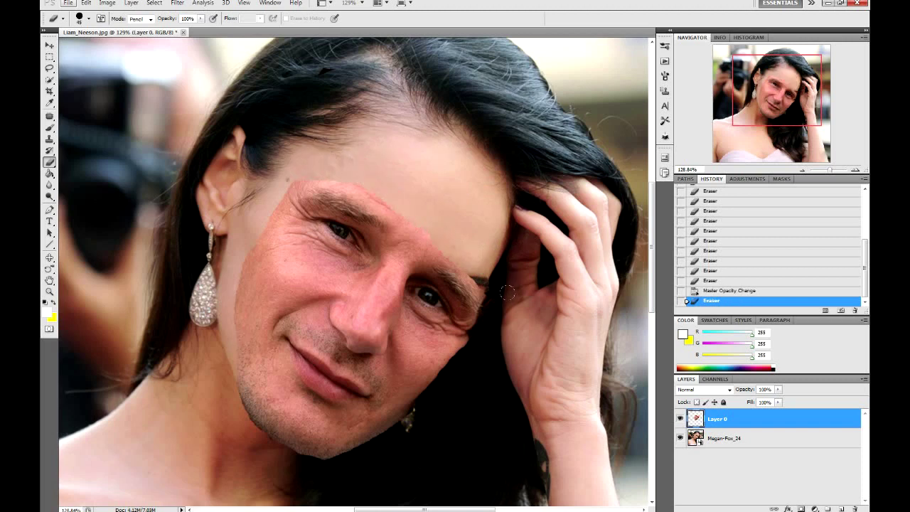
click(486, 336)
- Erase one last leftover spot, then stretch the pasted face slightly wider and taller
click(490, 295)
click(49, 44)
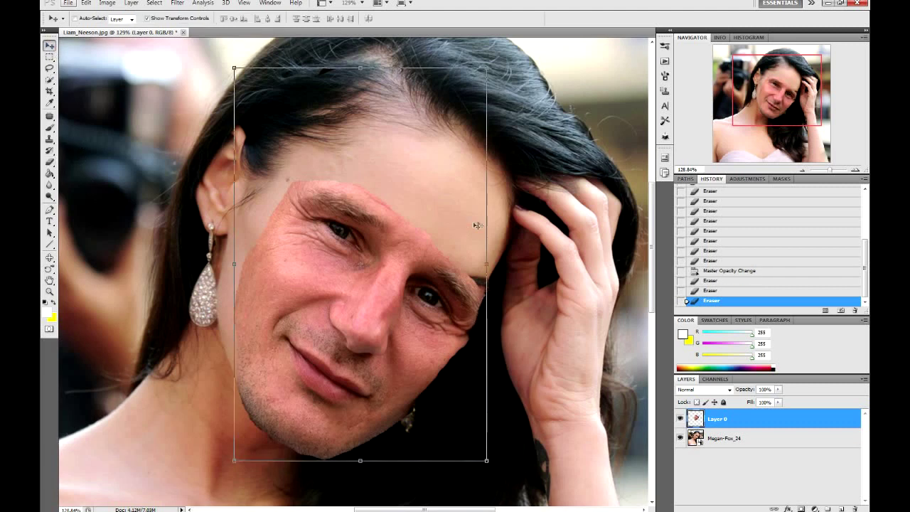
drag(489, 264, 502, 265)
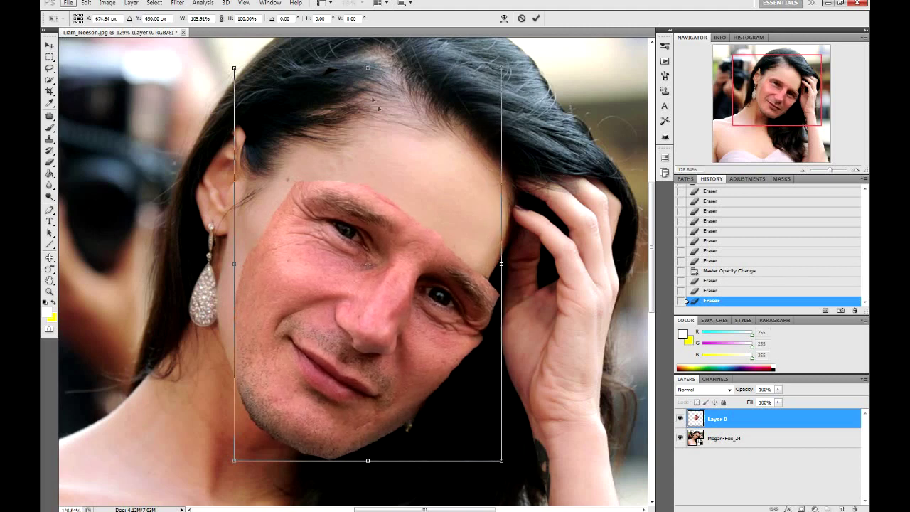
drag(367, 68, 366, 47)
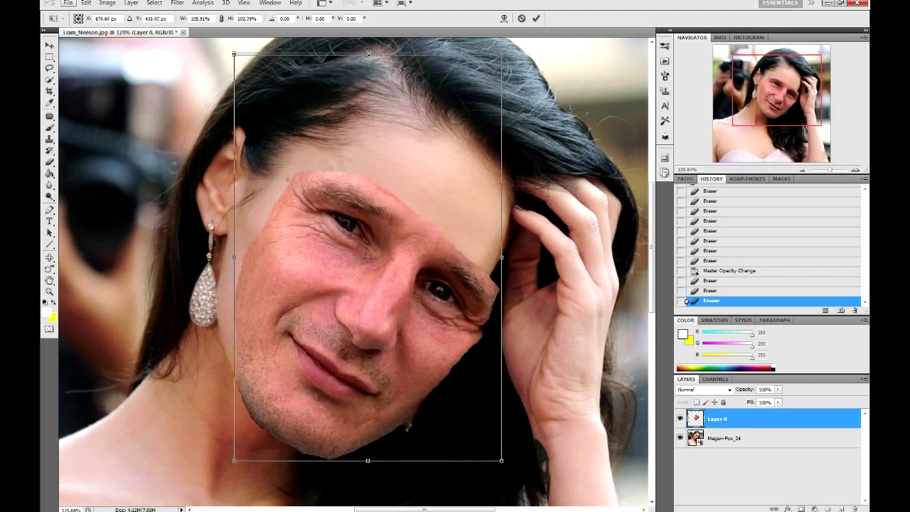
key(Return)
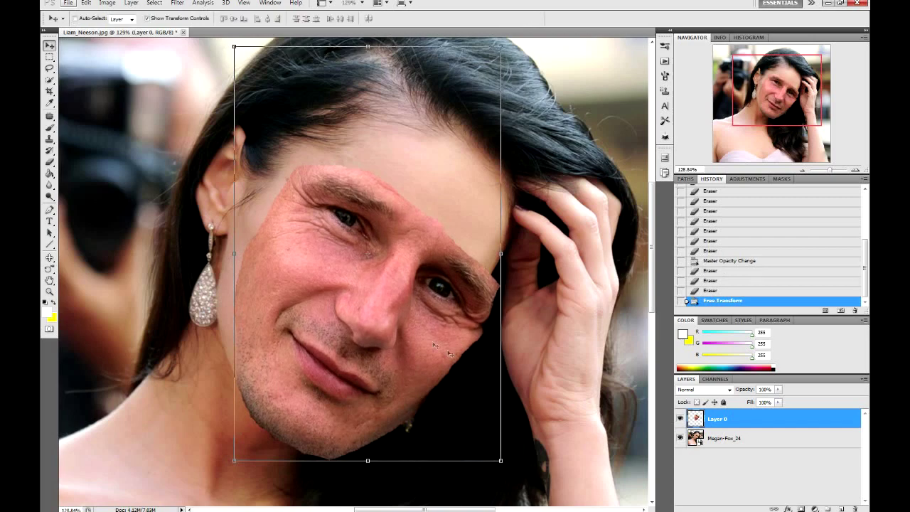
- Select the original portrait layer, zoom around to check the fit, then reselect the face layer
click(724, 438)
scroll(422, 370, down, 3)
scroll(422, 370, down, 1)
scroll(413, 348, down, 1)
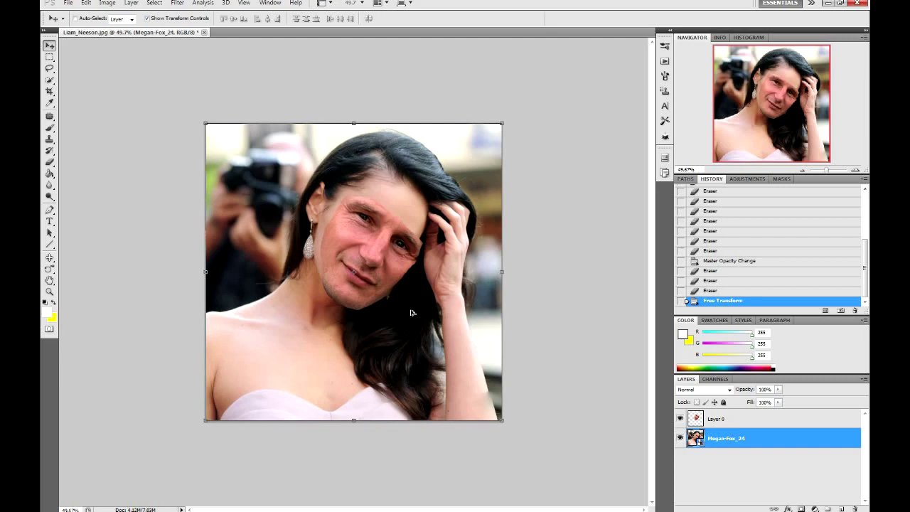
scroll(411, 313, up, 2)
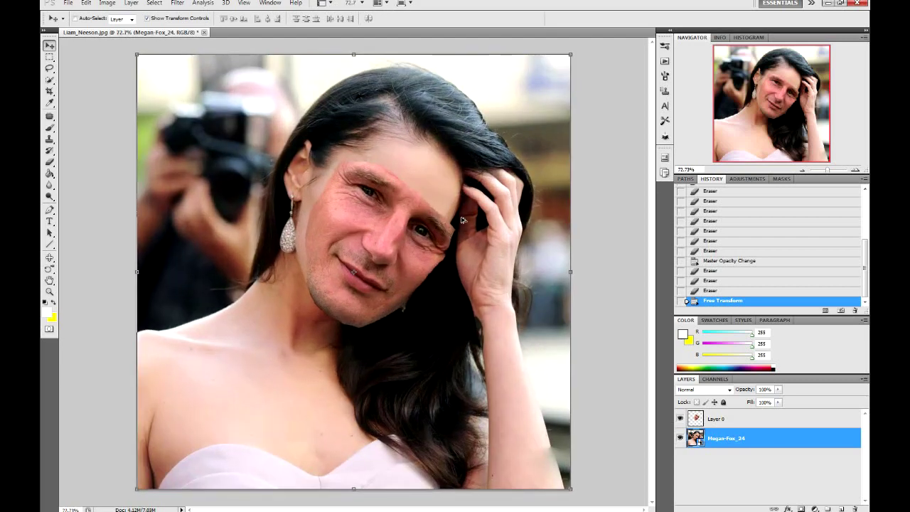
scroll(456, 229, up, 1)
scroll(455, 228, up, 4)
scroll(456, 229, up, 5)
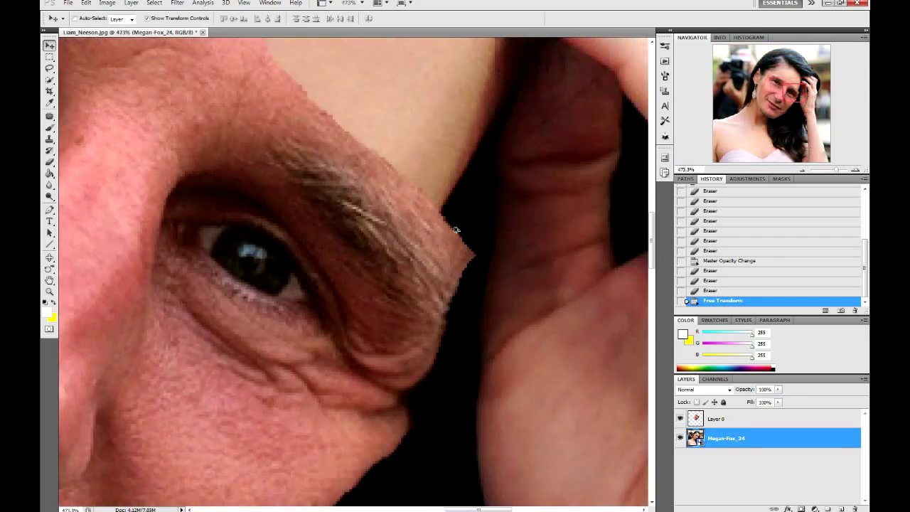
scroll(456, 229, down, 8)
scroll(455, 229, down, 2)
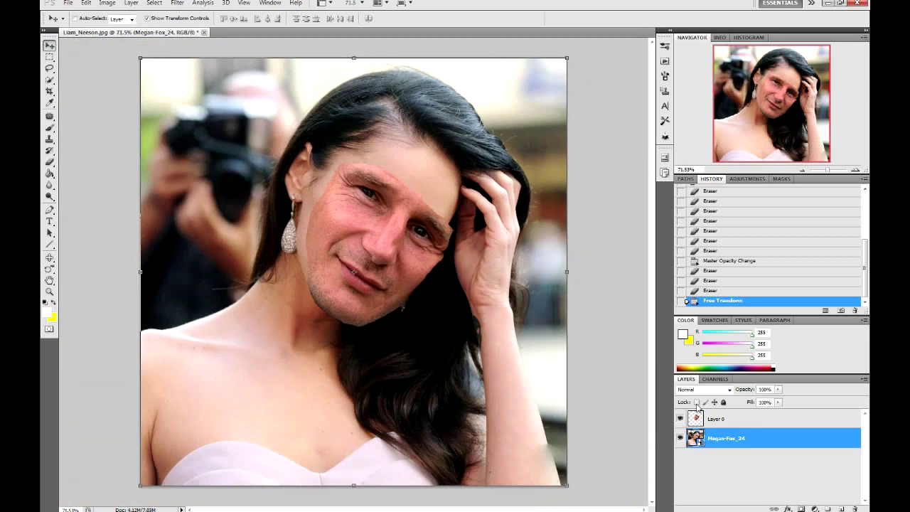
click(717, 419)
mouse_move(342, 215)
mouse_down()
mouse_move(327, 193)
mouse_move(361, 242)
mouse_up()
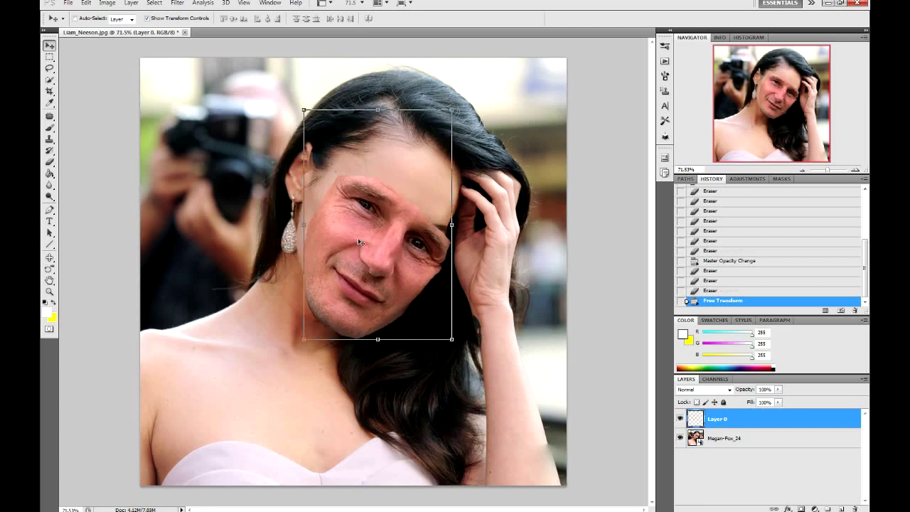
drag(536, 298, 538, 287)
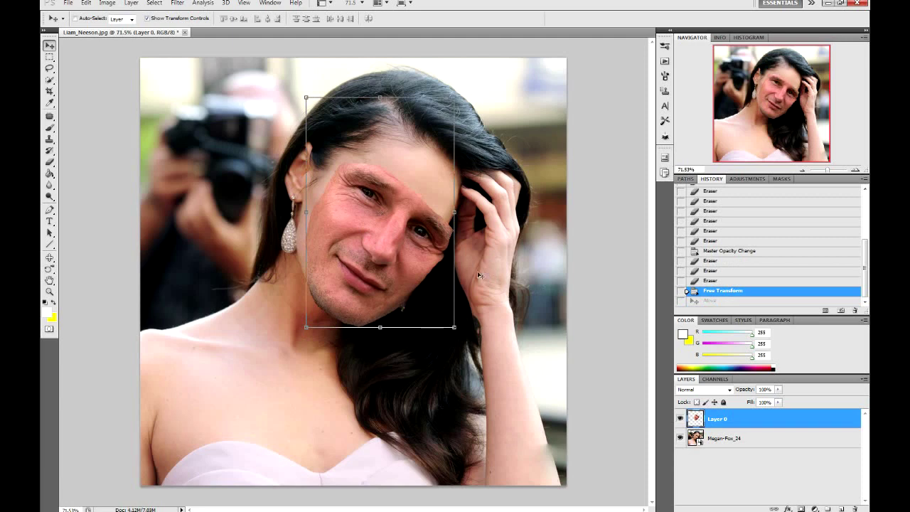
scroll(478, 275, up, 1)
scroll(481, 235, up, 1)
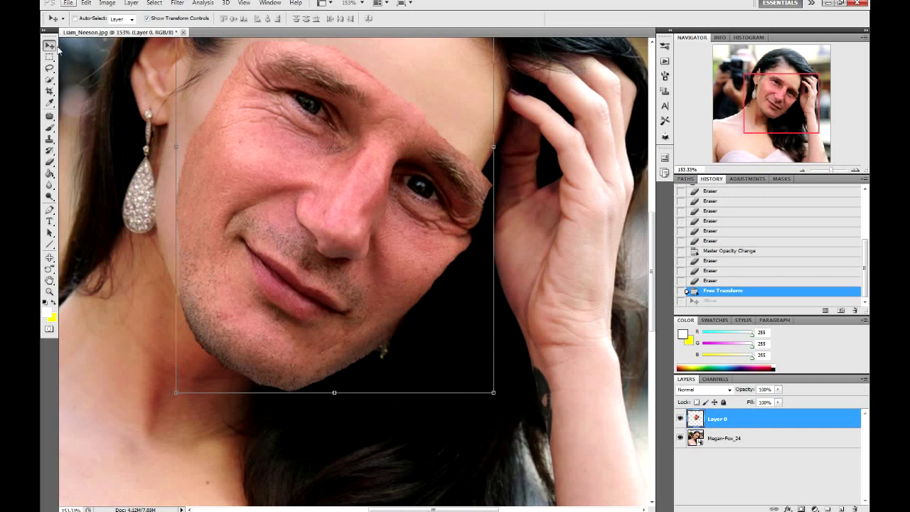
click(49, 162)
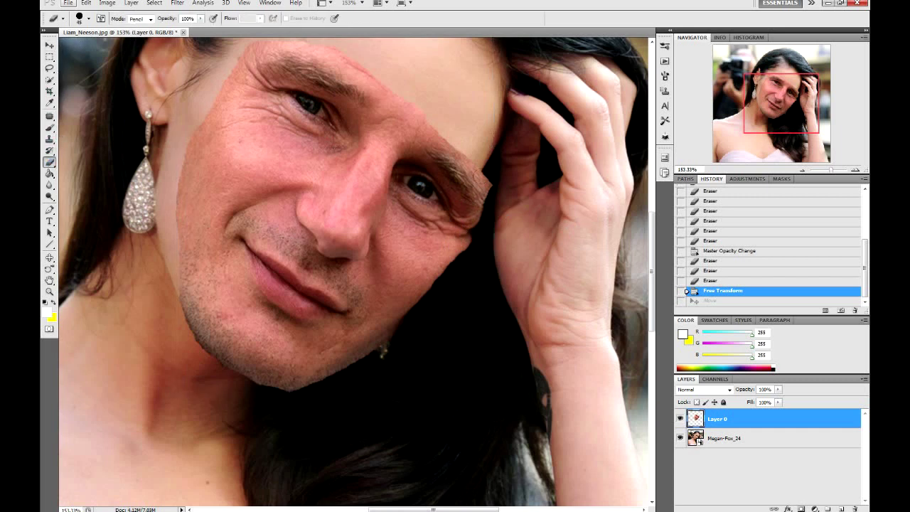
drag(486, 163, 436, 279)
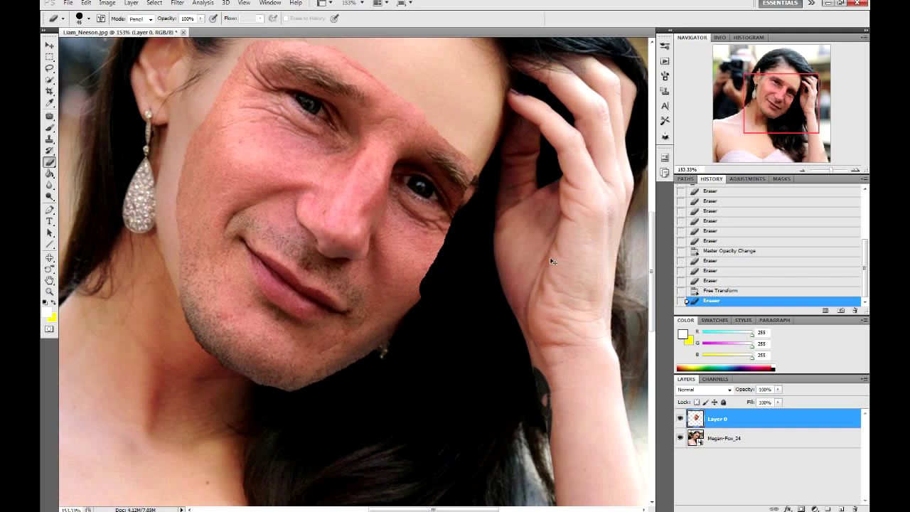
click(720, 291)
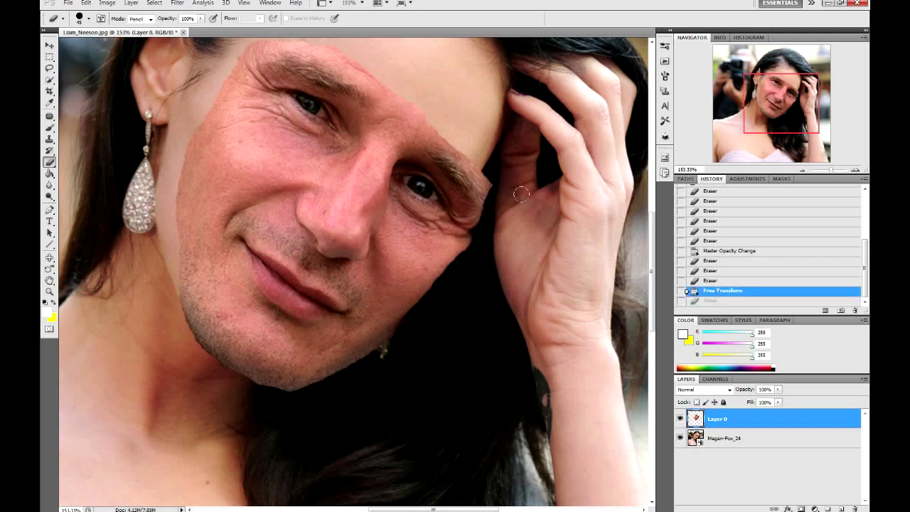
key(ctrl+z)
key(ctrl+z)
scroll(458, 228, up, 1)
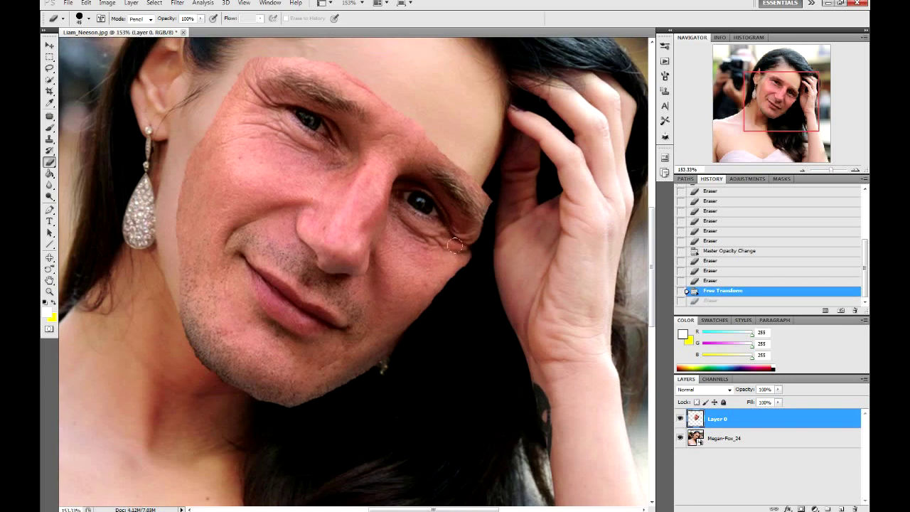
scroll(456, 237, up, 1)
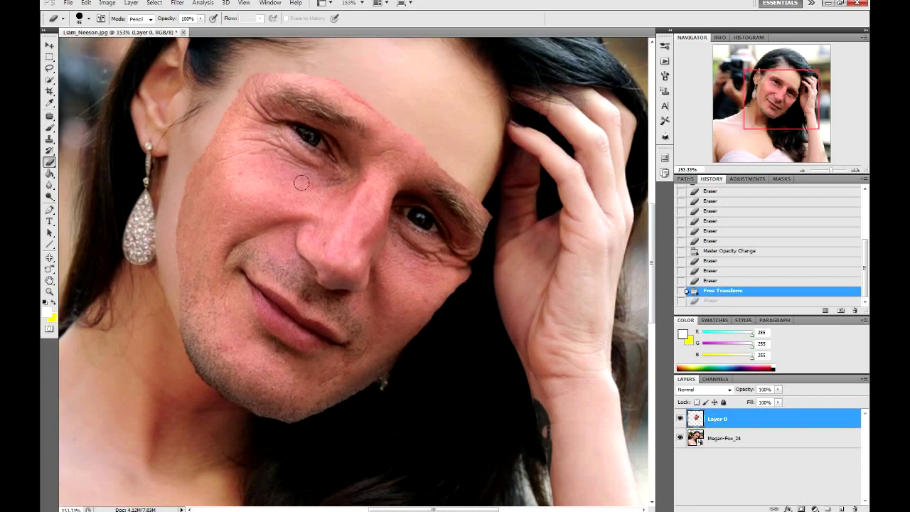
scroll(300, 182, down, 2)
scroll(304, 182, down, 1)
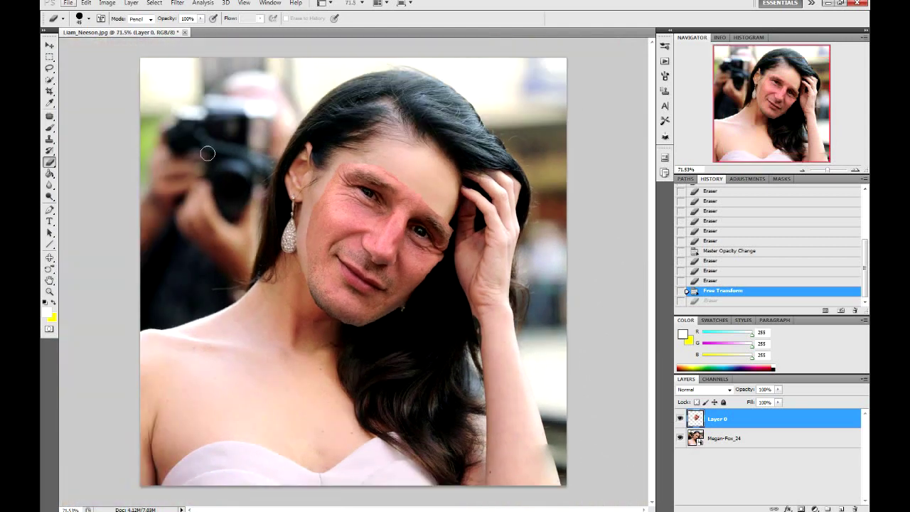
click(50, 45)
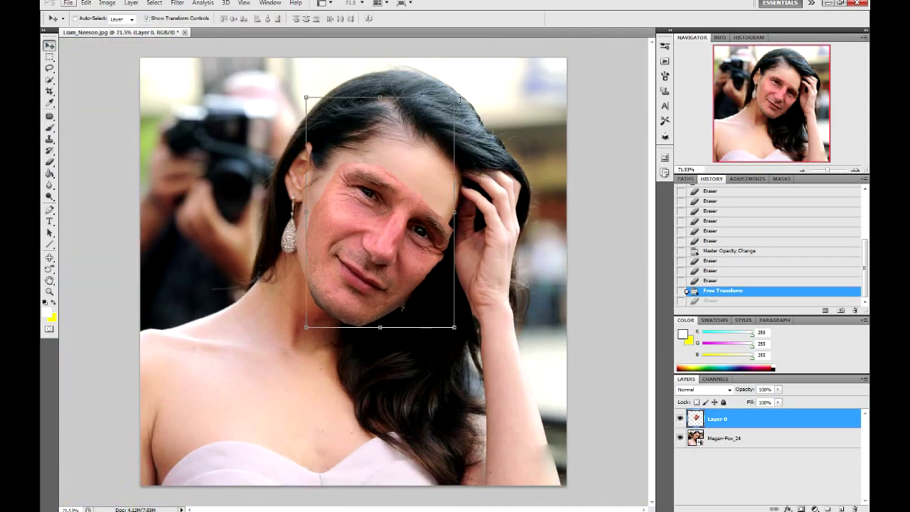
- Rotate the pasted face about 4 degrees and shift it up and left to match the head
drag(459, 94, 441, 123)
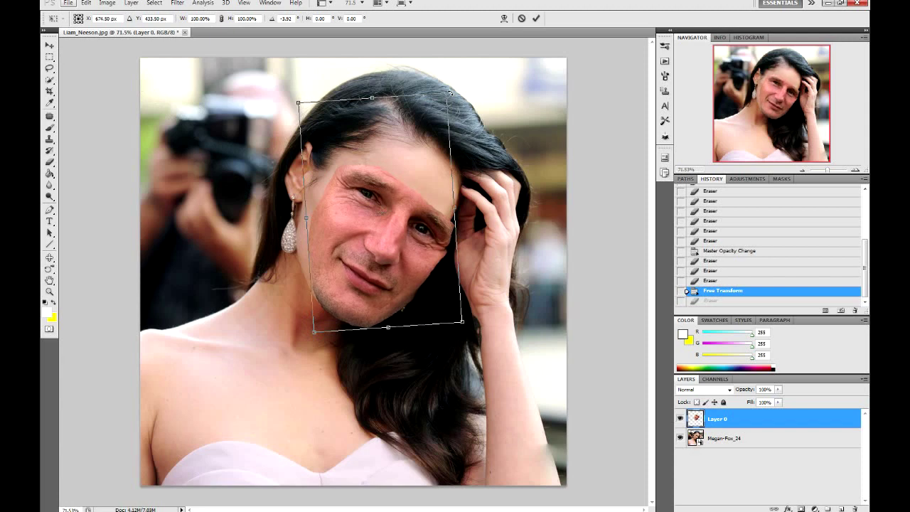
mouse_move(399, 187)
mouse_down()
mouse_move(389, 174)
mouse_move(391, 184)
mouse_up()
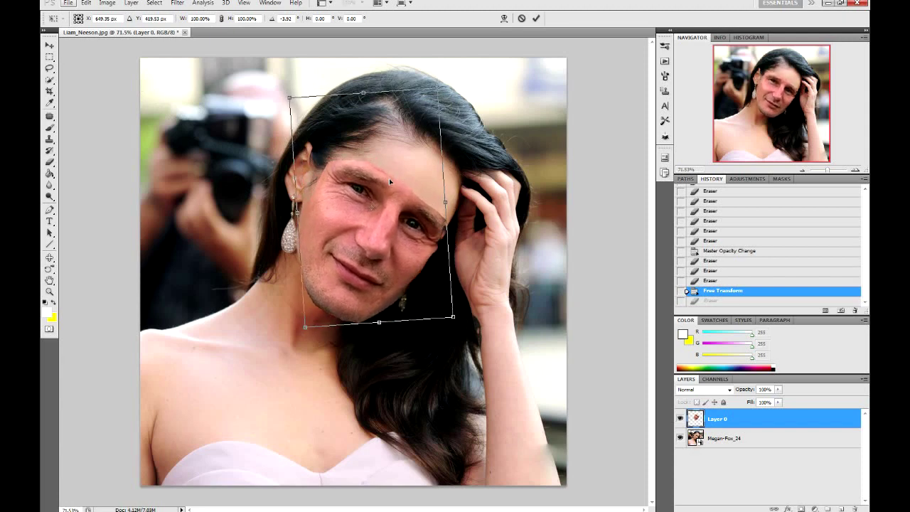
key(Return)
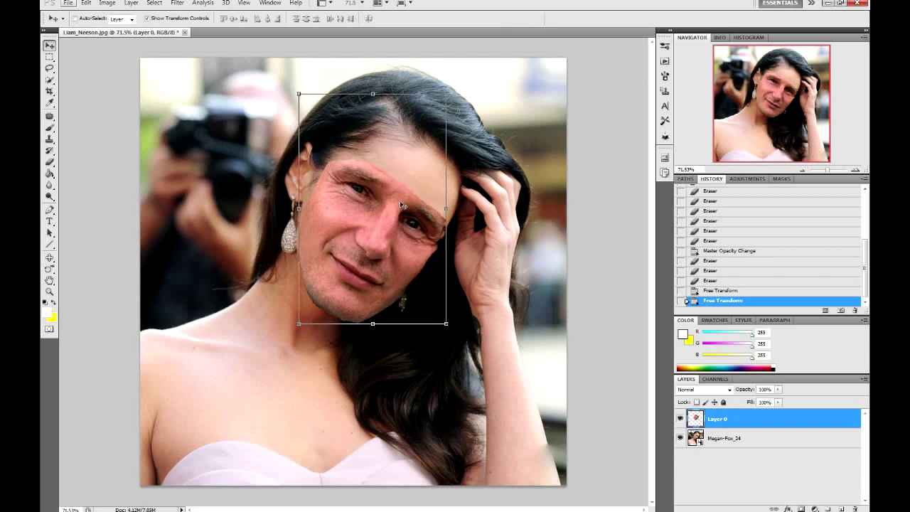
scroll(371, 255, up, 3)
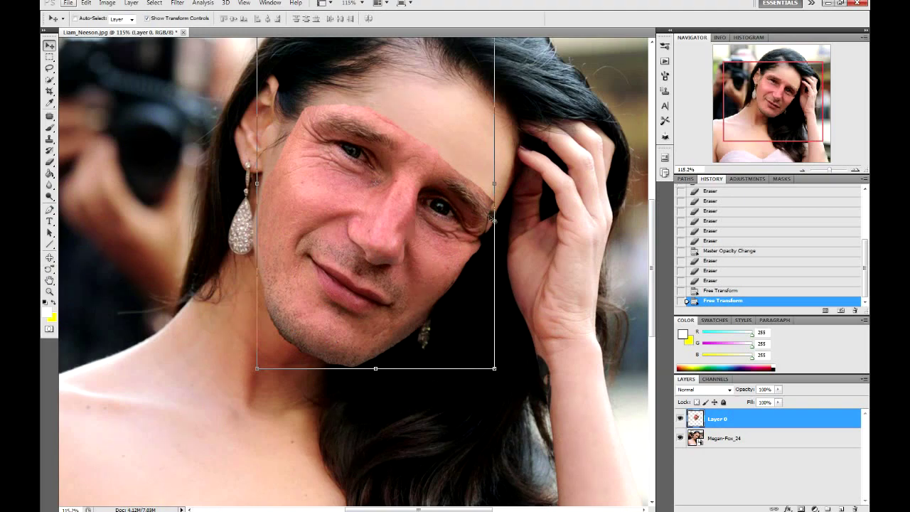
scroll(492, 219, up, 2)
scroll(505, 221, up, 2)
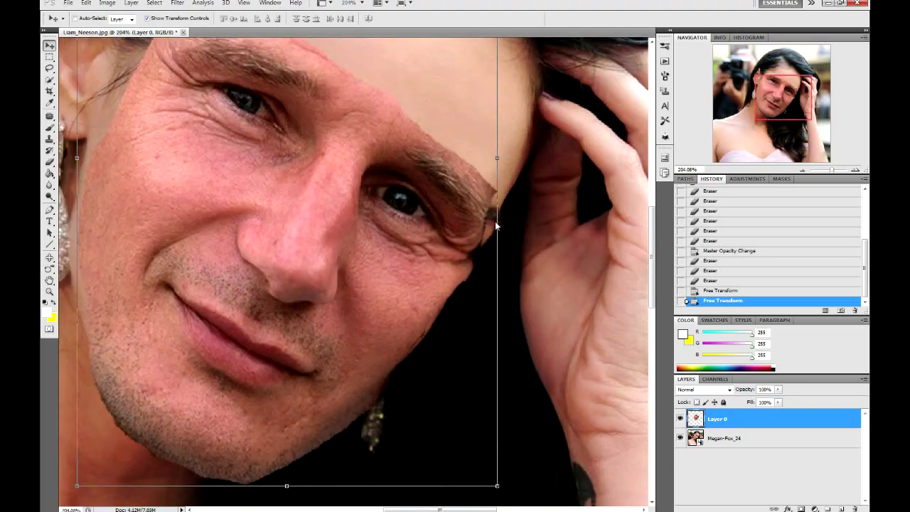
scroll(496, 226, down, 2)
scroll(497, 226, down, 1)
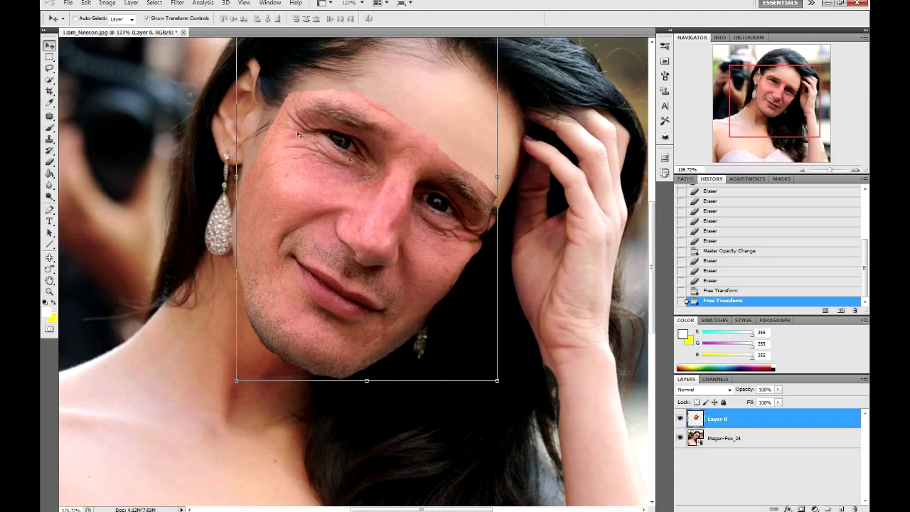
scroll(157, 127, up, 2)
- Erase the face patch's rough edge near the hairline, then open the Layer menu
click(52, 162)
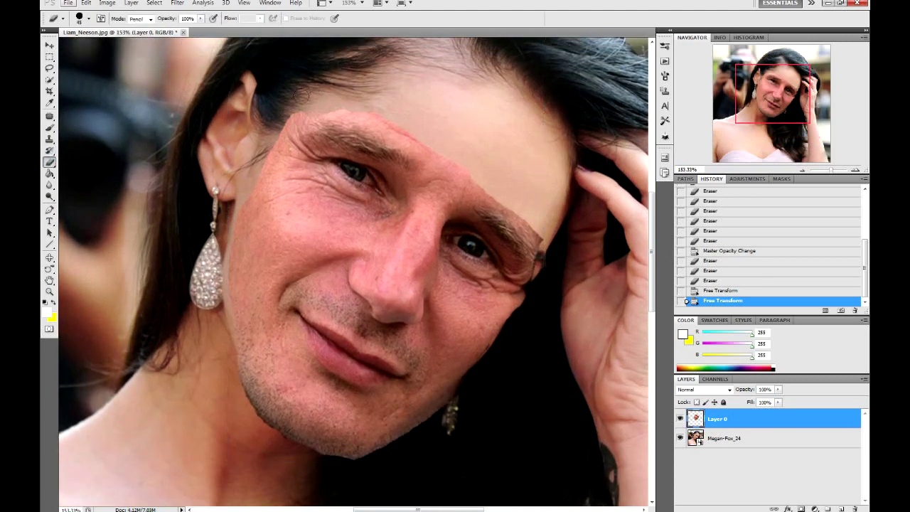
drag(313, 116, 288, 132)
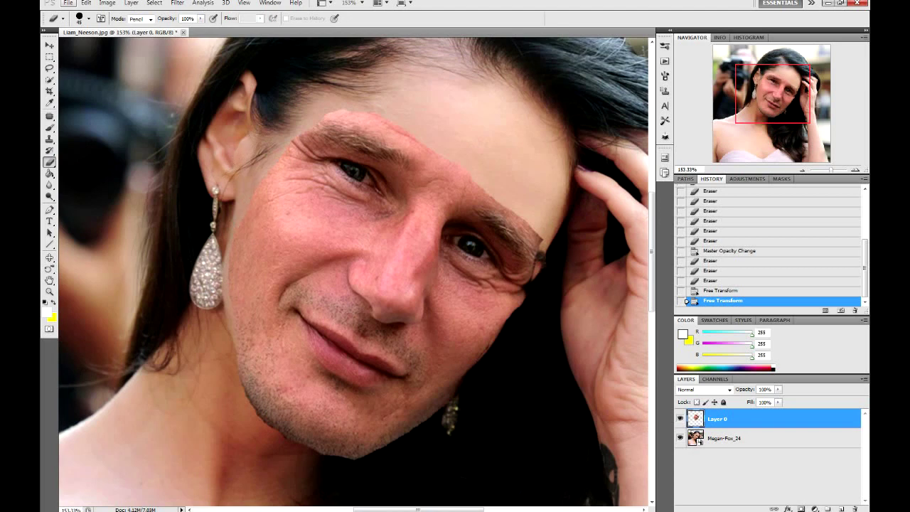
scroll(657, 287, down, 1)
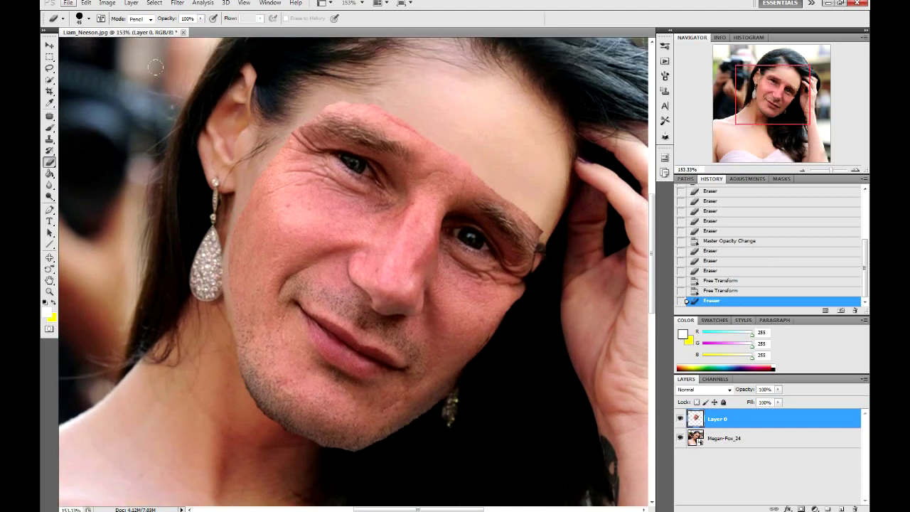
click(154, 3)
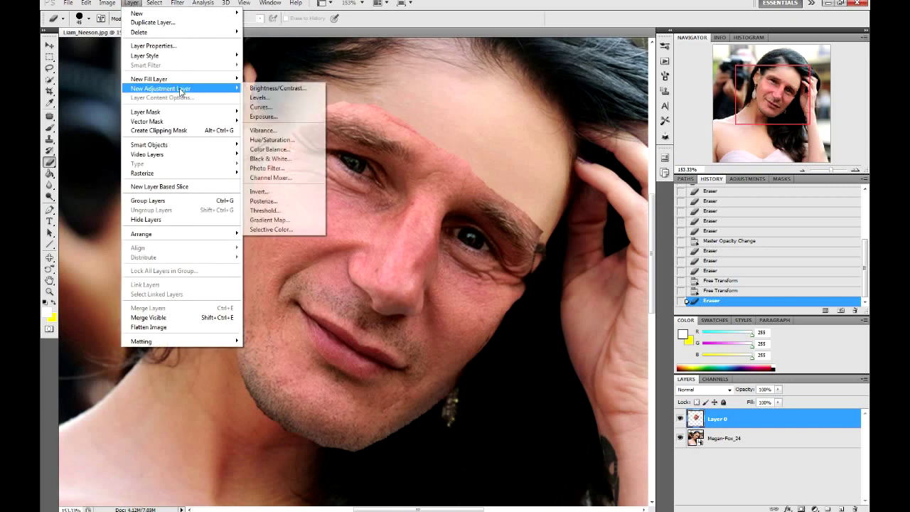
mouse_move(160, 88)
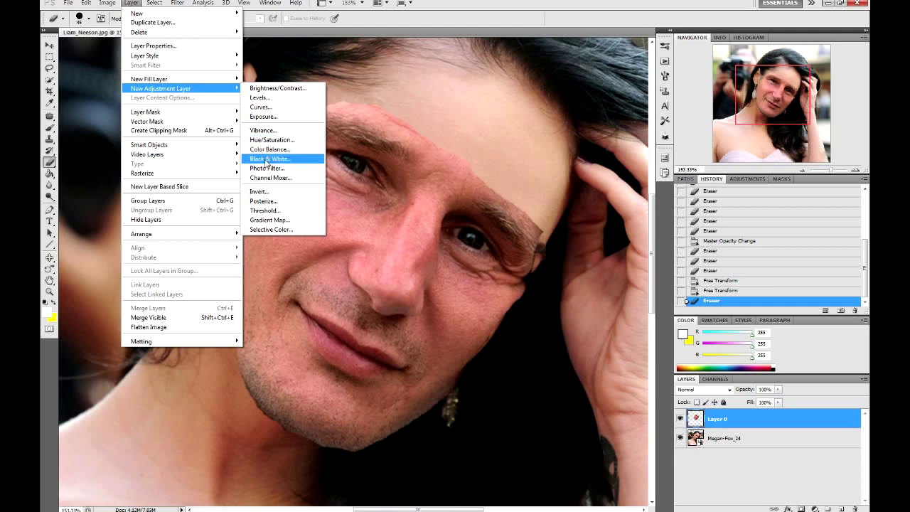
- Add a default Black & White 1 adjustment layer and fit the whole greyscale photo in view
click(266, 158)
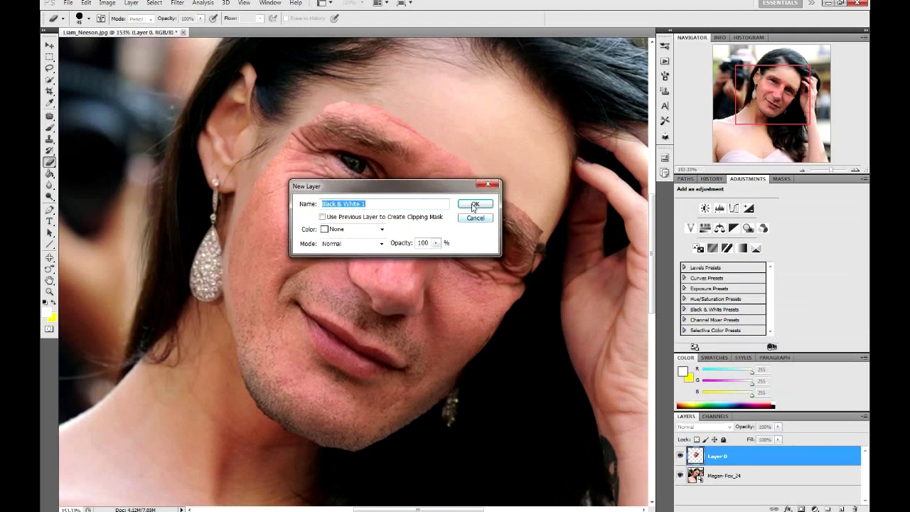
click(474, 206)
key(ctrl+0)
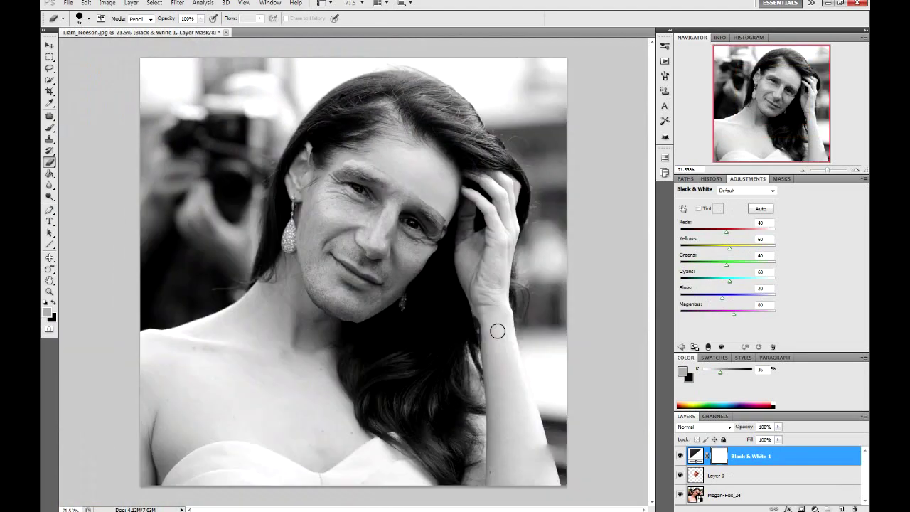
scroll(497, 330, down, 2)
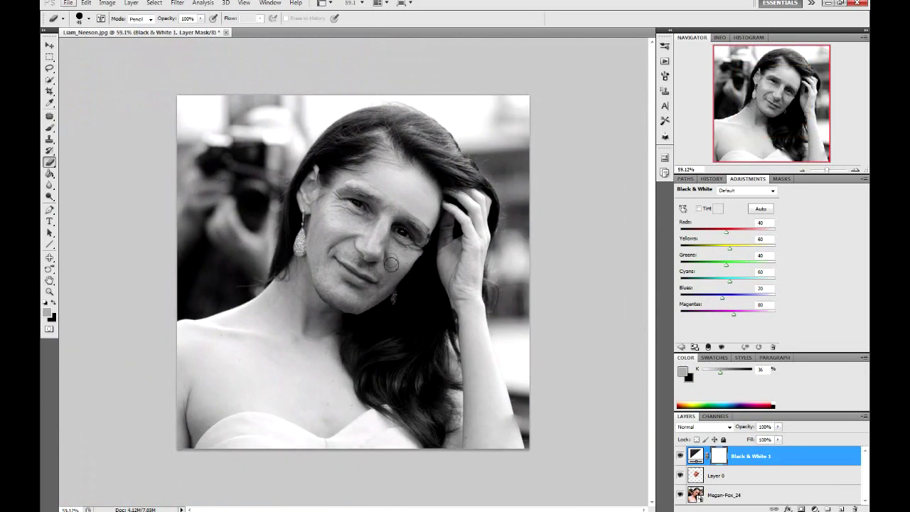
scroll(333, 228, up, 3)
scroll(345, 152, up, 2)
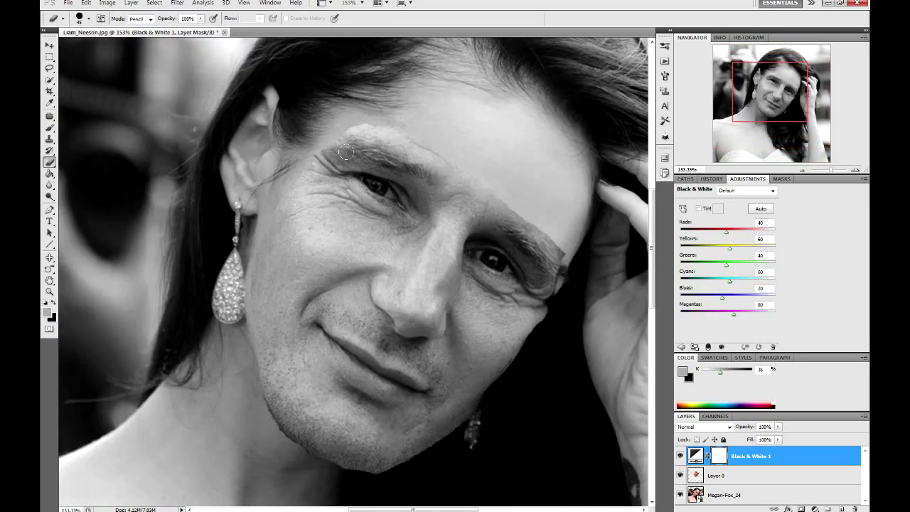
- Select the Blur tool and make the face layer, Layer 0, active
click(49, 184)
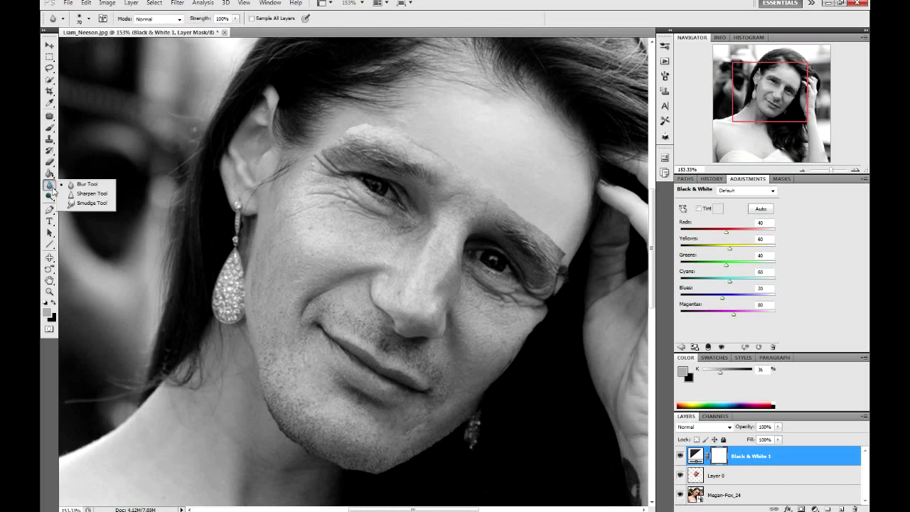
click(62, 186)
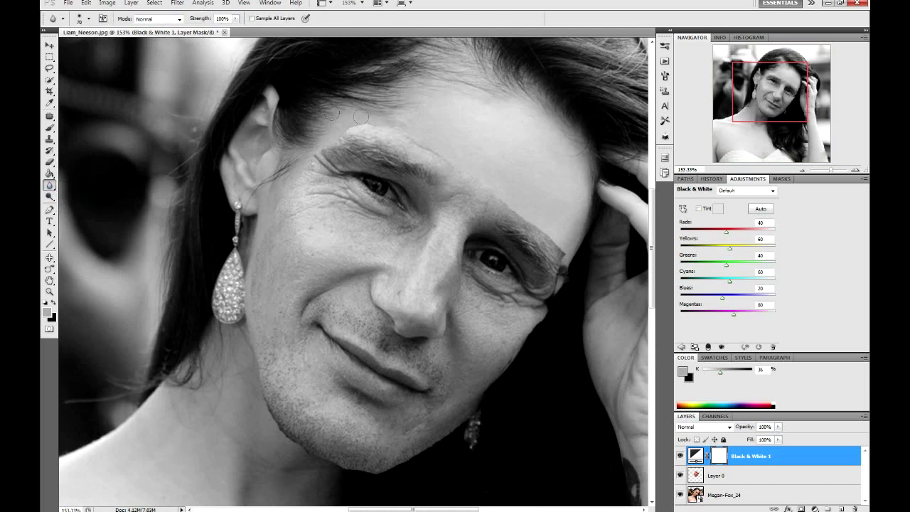
click(743, 476)
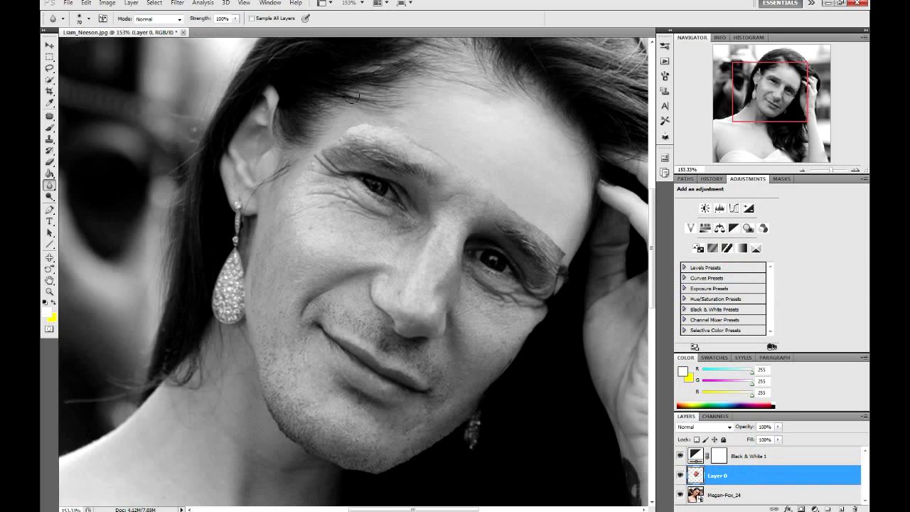
- Blur the face seams across the forehead, along the jawline to the chin, and up below the eye
mouse_move(379, 112)
mouse_down()
mouse_move(503, 180)
mouse_move(431, 118)
mouse_move(488, 163)
mouse_move(370, 100)
mouse_move(279, 167)
mouse_move(234, 242)
mouse_up()
drag(262, 425, 291, 454)
mouse_move(248, 418)
mouse_down()
mouse_move(329, 465)
mouse_move(412, 458)
mouse_up()
drag(493, 400, 426, 428)
mouse_move(526, 332)
mouse_down()
mouse_move(484, 376)
mouse_move(532, 308)
mouse_up()
scroll(470, 340, down, 5)
scroll(469, 340, down, 2)
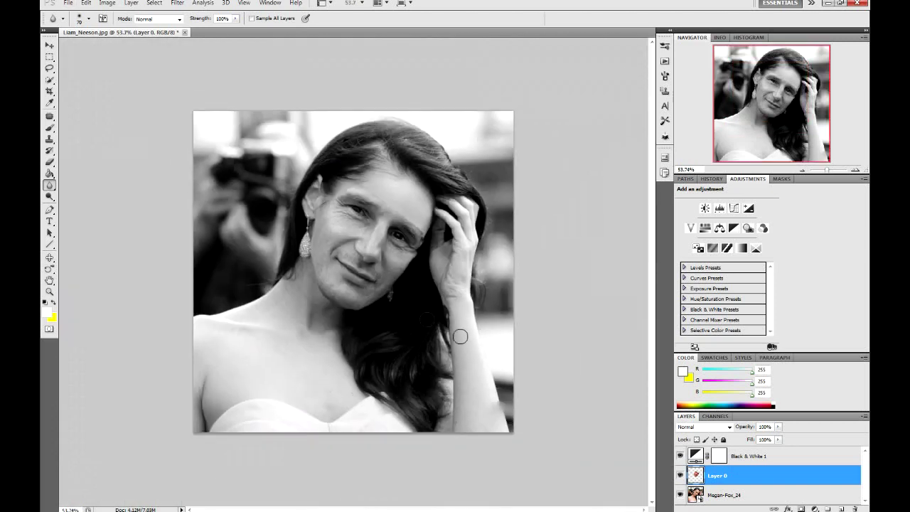
scroll(420, 299, up, 3)
scroll(441, 270, up, 2)
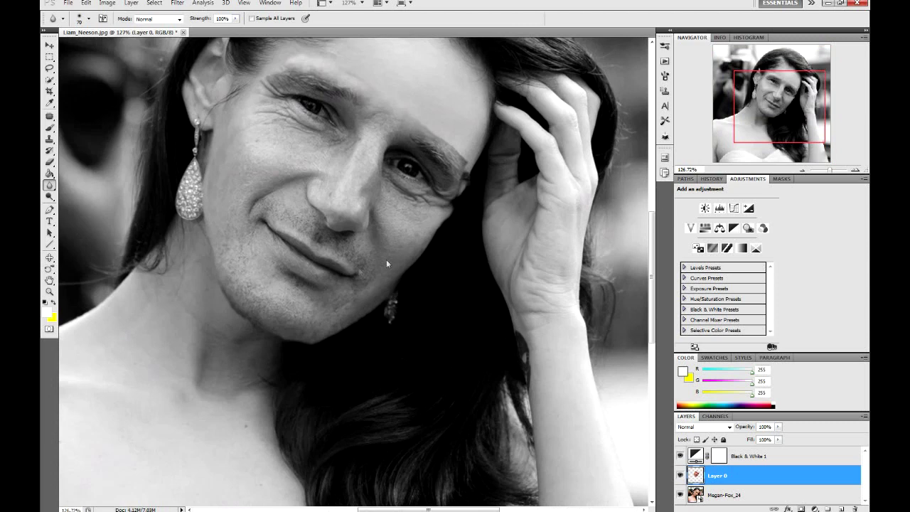
scroll(349, 237, up, 2)
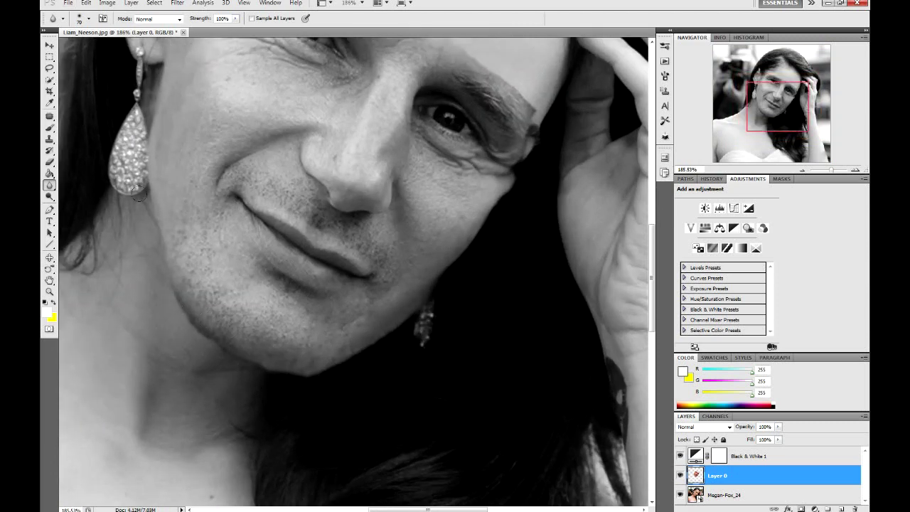
click(50, 161)
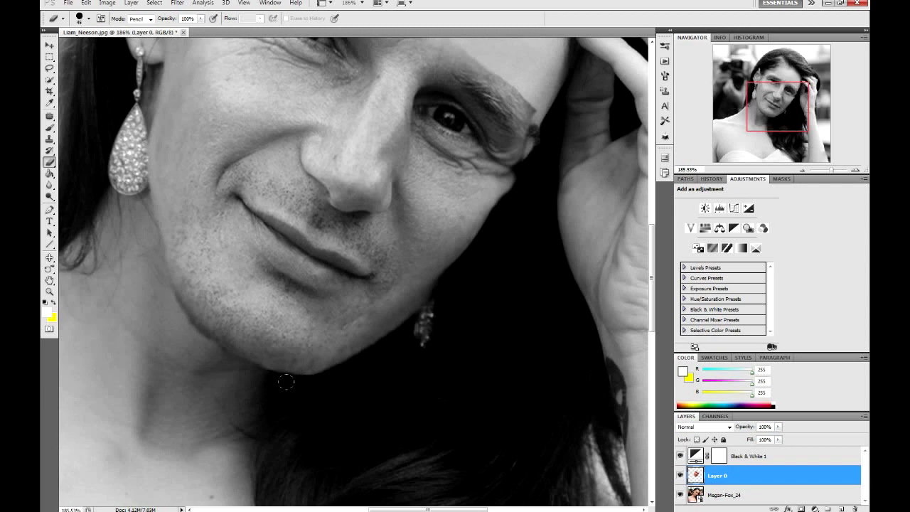
- Keep the plain Eraser, then reselect the Blur tool and zoom in around the right eye
scroll(282, 383, down, 3)
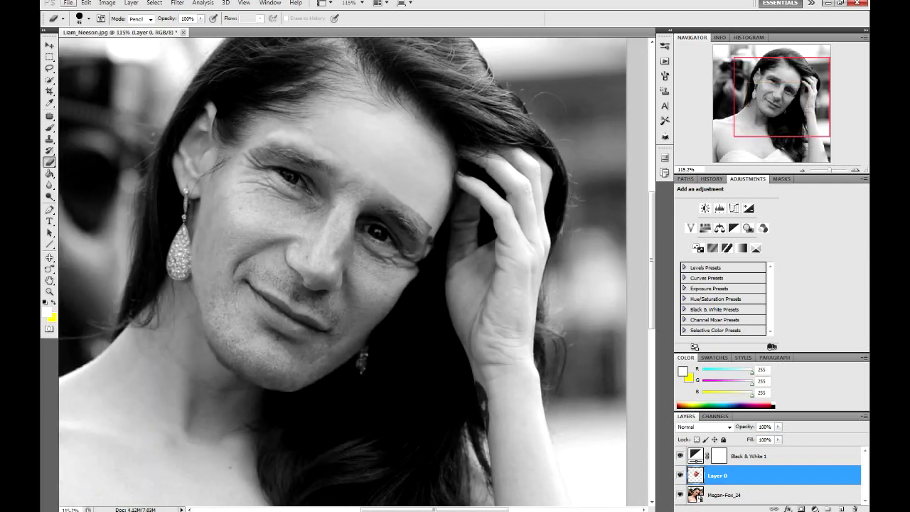
click(50, 162)
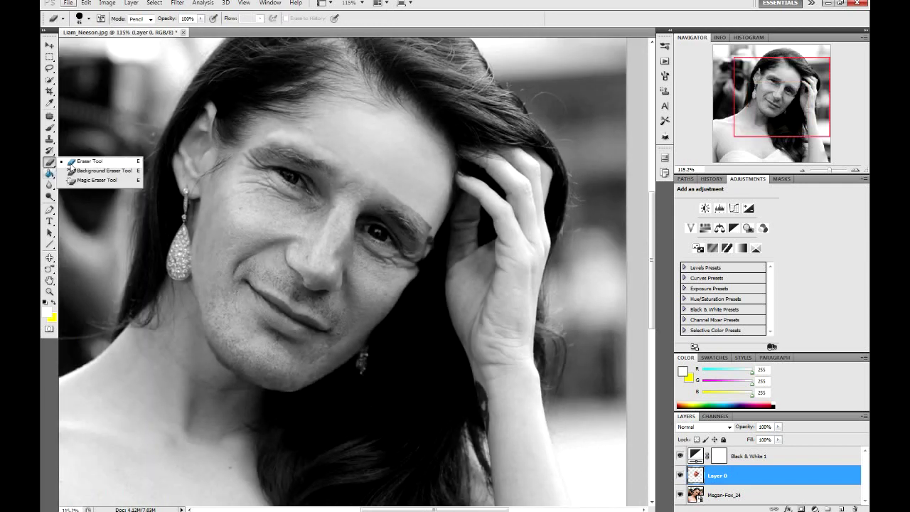
click(51, 167)
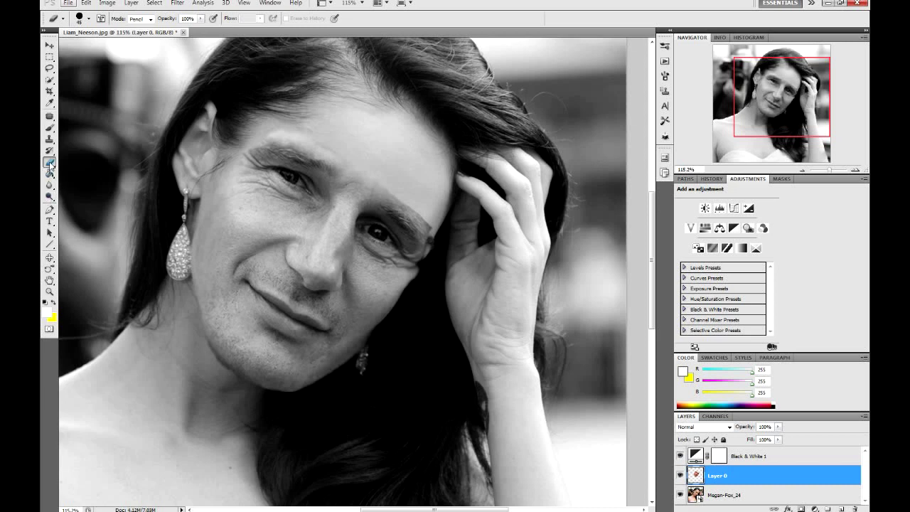
click(50, 173)
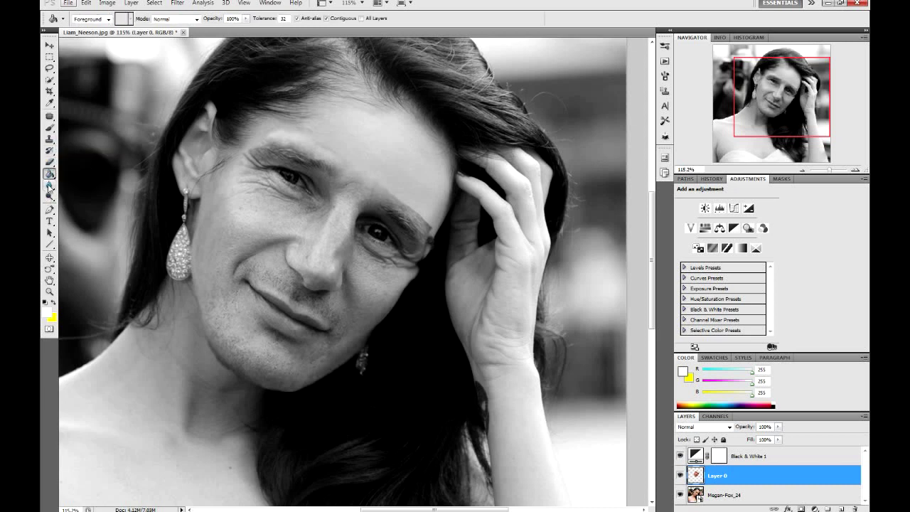
click(49, 185)
click(86, 184)
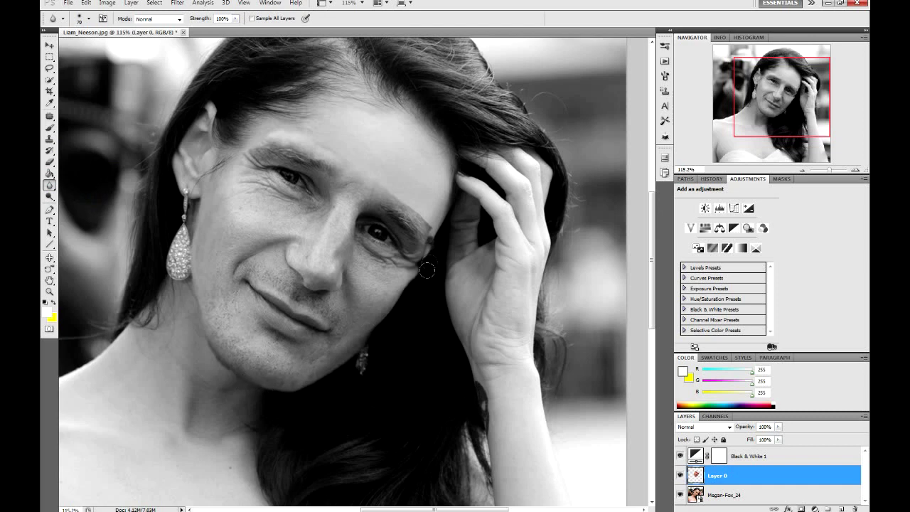
scroll(419, 245, up, 3)
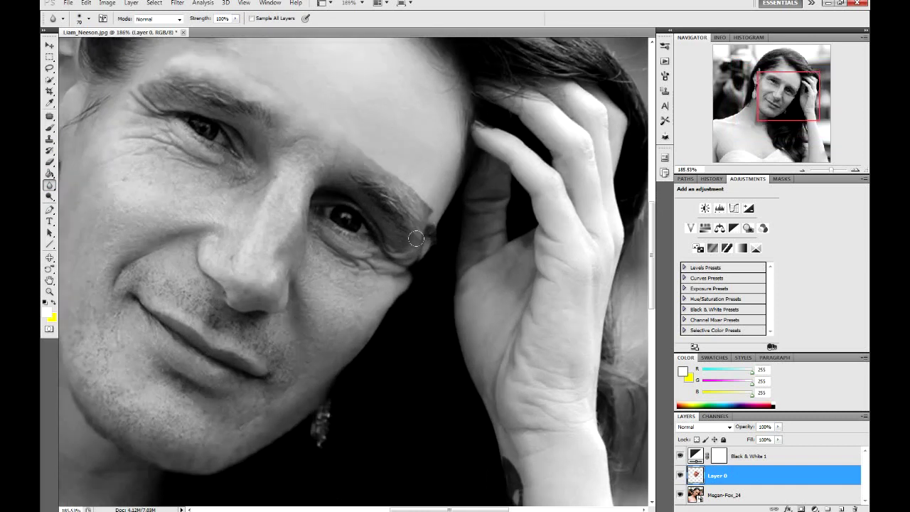
scroll(418, 241, down, 1)
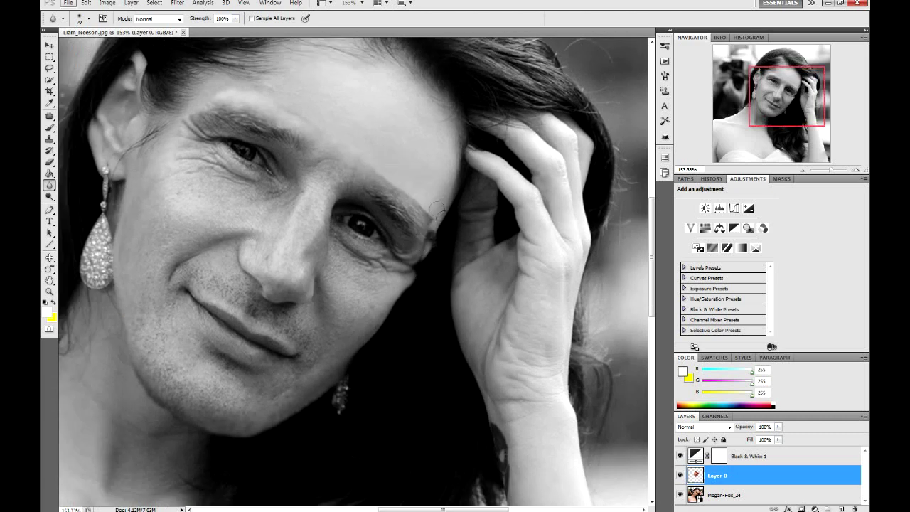
scroll(430, 280, down, 2)
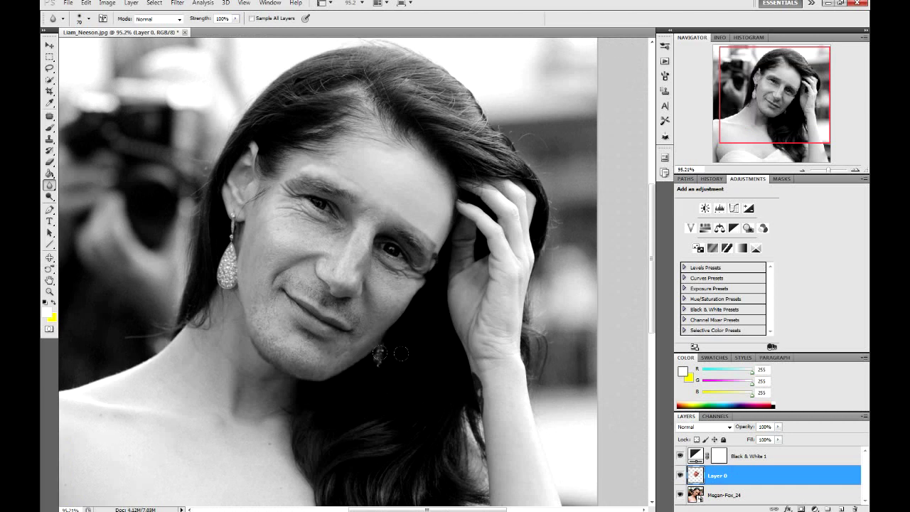
- Widen the face layer slightly to 102.97% and check it against the background photo layer
click(50, 45)
drag(440, 230, 448, 231)
key(Return)
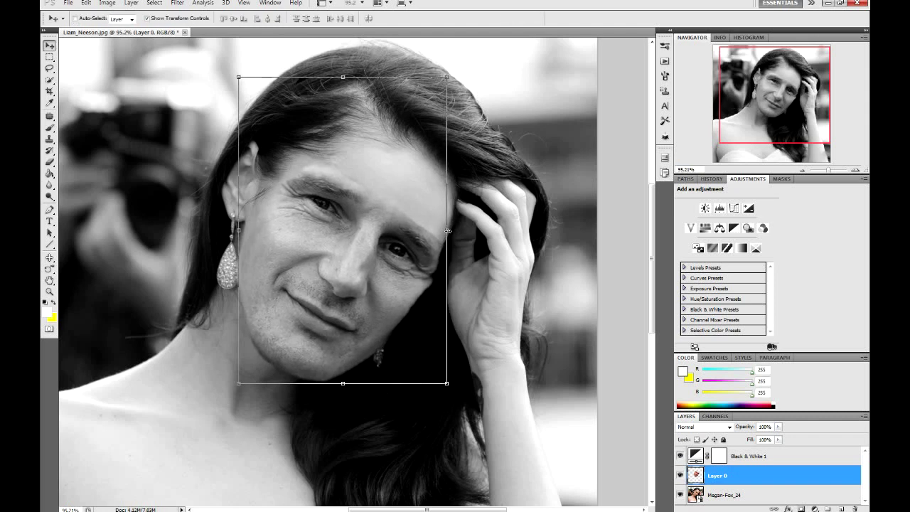
click(725, 495)
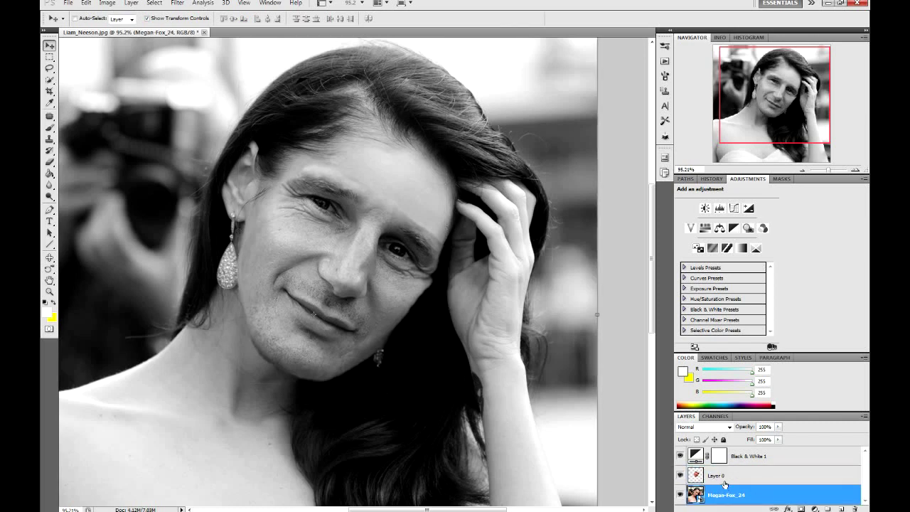
click(725, 482)
scroll(426, 331, up, 1)
scroll(421, 317, up, 1)
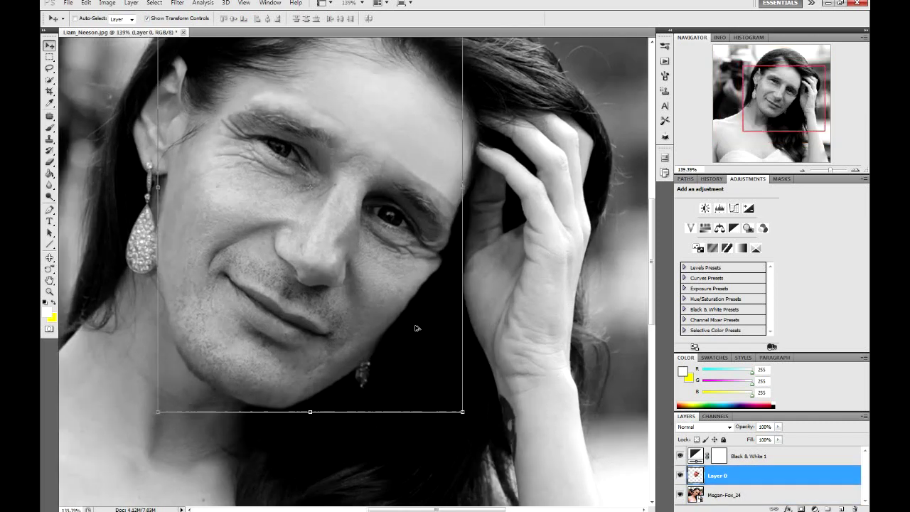
- Erase leftover face near the hair and eye corner, and trial a lower opacity to check alignment
click(50, 162)
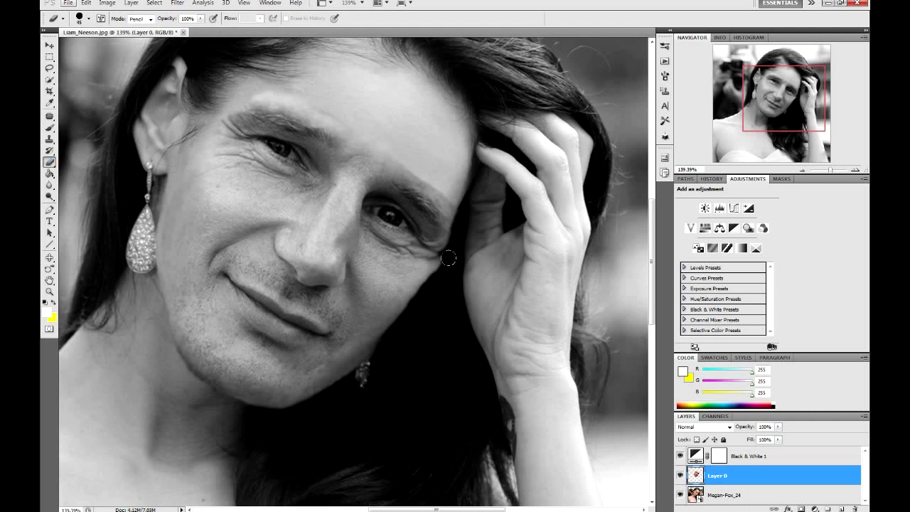
drag(442, 268, 455, 254)
drag(778, 426, 772, 438)
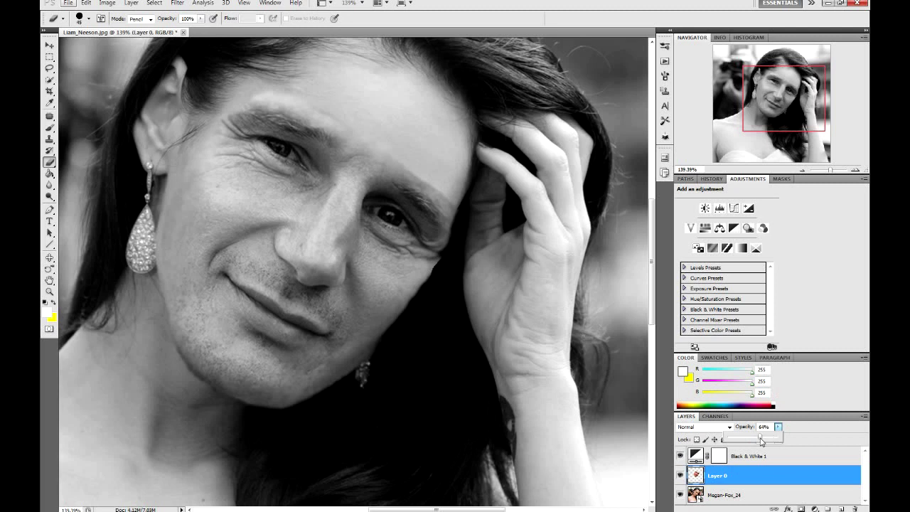
mouse_move(762, 441)
mouse_down()
mouse_move(781, 436)
mouse_move(769, 437)
mouse_up()
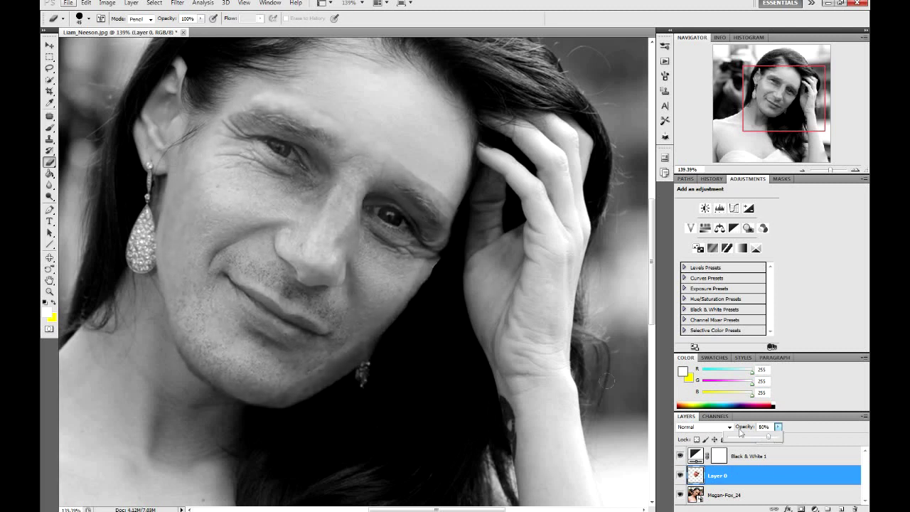
click(452, 241)
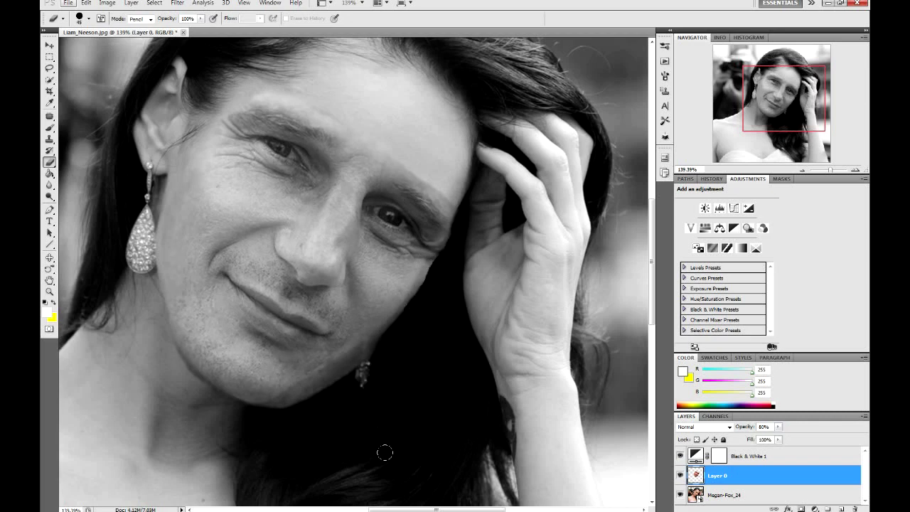
- Raise Layer 0's opacity back to full 100%
scroll(426, 402, down, 3)
click(777, 426)
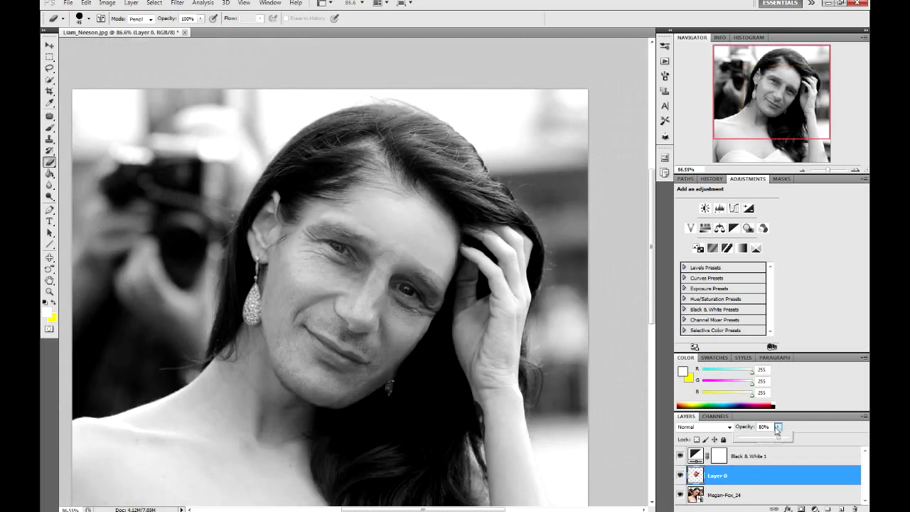
drag(777, 441, 787, 437)
scroll(406, 313, up, 3)
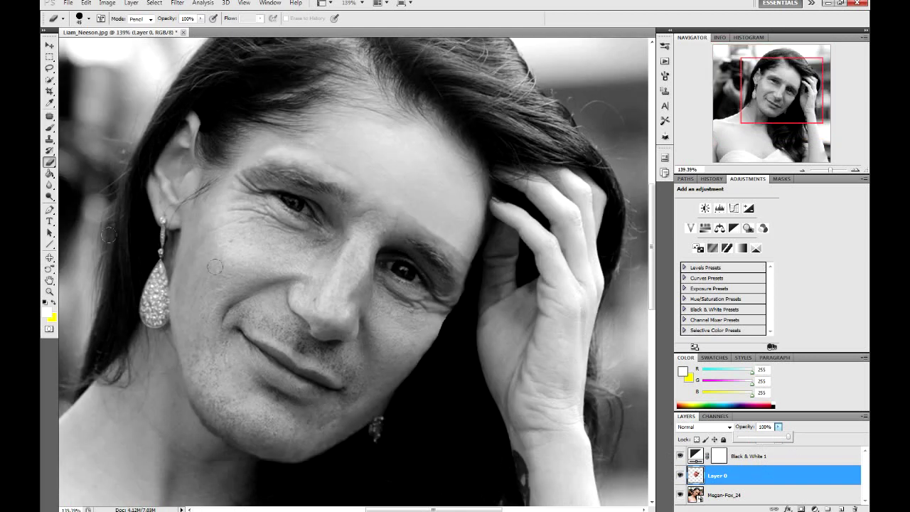
click(49, 45)
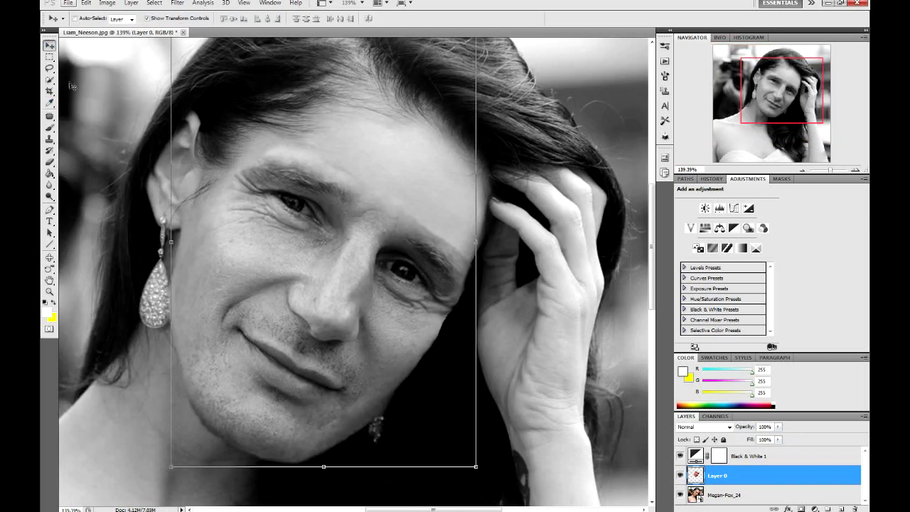
- Switch to the Dodge tool and shrink its brush to 35
click(49, 184)
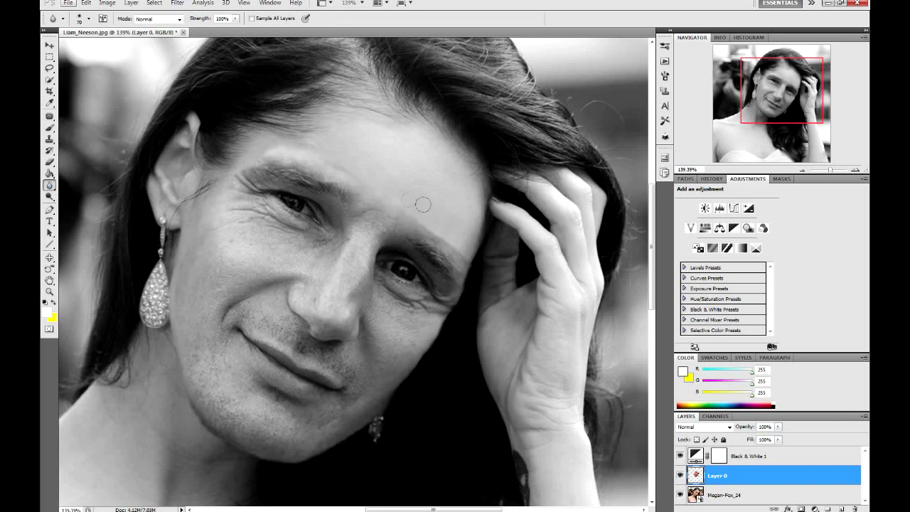
click(49, 197)
drag(49, 197, 75, 202)
key(bracketleft)
key(bracketleft)
key(bracketleft)
key(bracketleft)
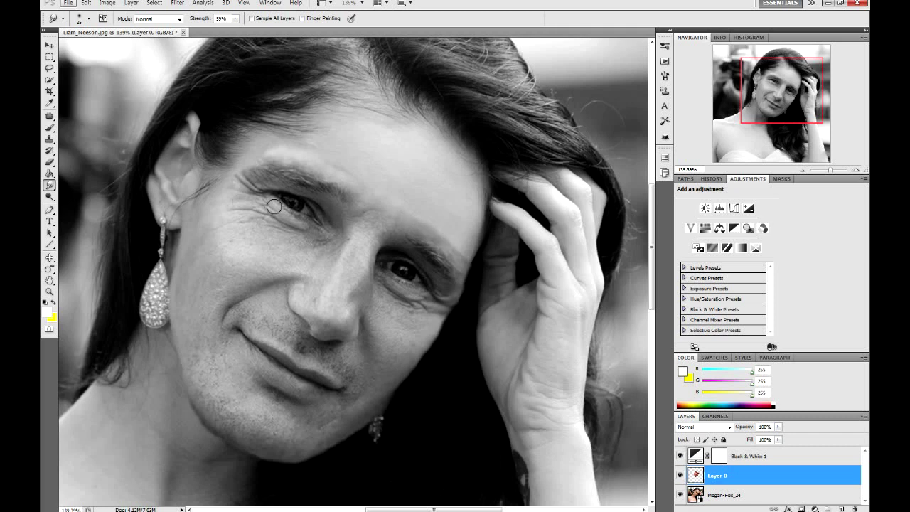
- Reselect the Dodge tool, reduce the brush to 50, and select the Megan-Fox_24 layer
click(50, 184)
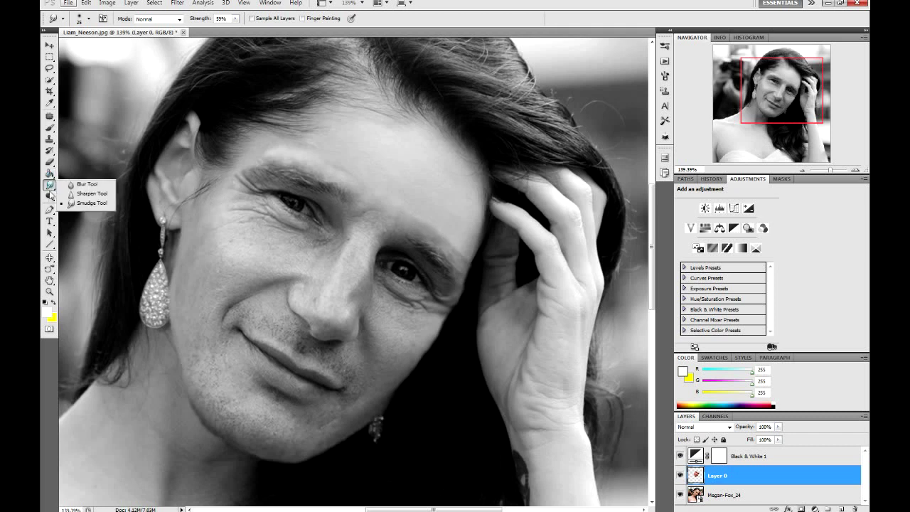
click(51, 197)
click(89, 196)
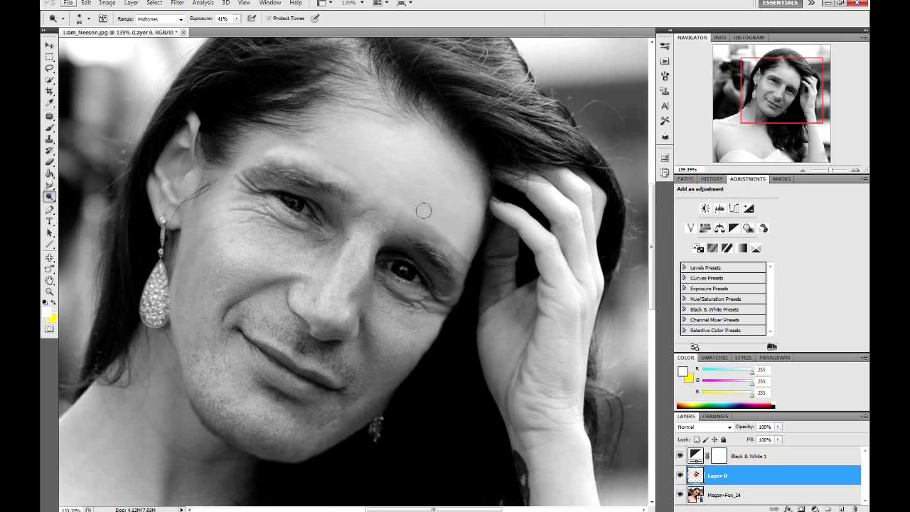
key(bracketleft)
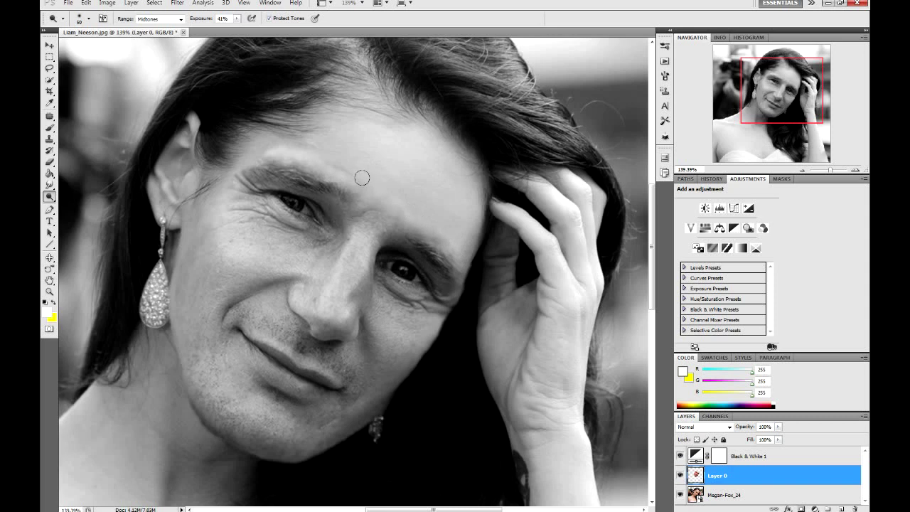
click(718, 492)
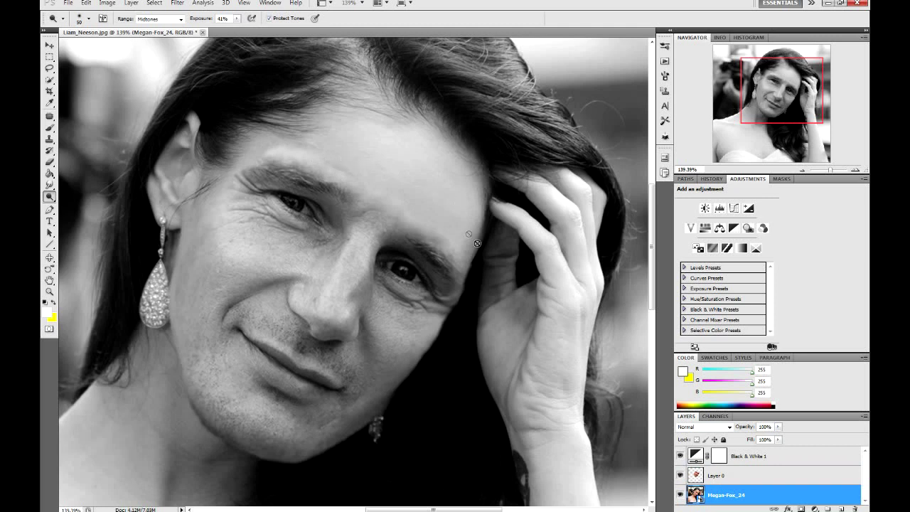
- Confirm rasterizing the Megan-Fox_24 smart object
click(340, 163)
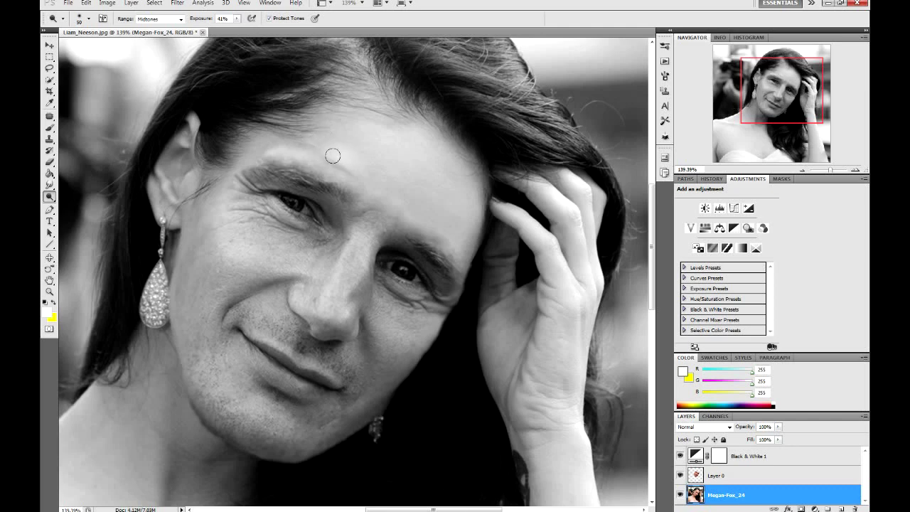
scroll(332, 155, up, 2)
scroll(333, 155, up, 2)
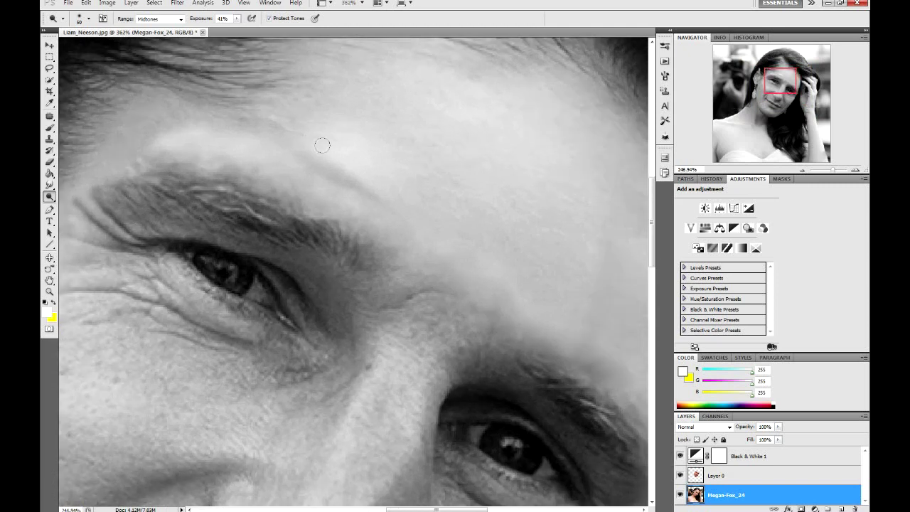
scroll(331, 155, down, 3)
key(alt)
- Step back in History to the first dodge stroke after rasterizing, then pick the Smudge tool
click(710, 178)
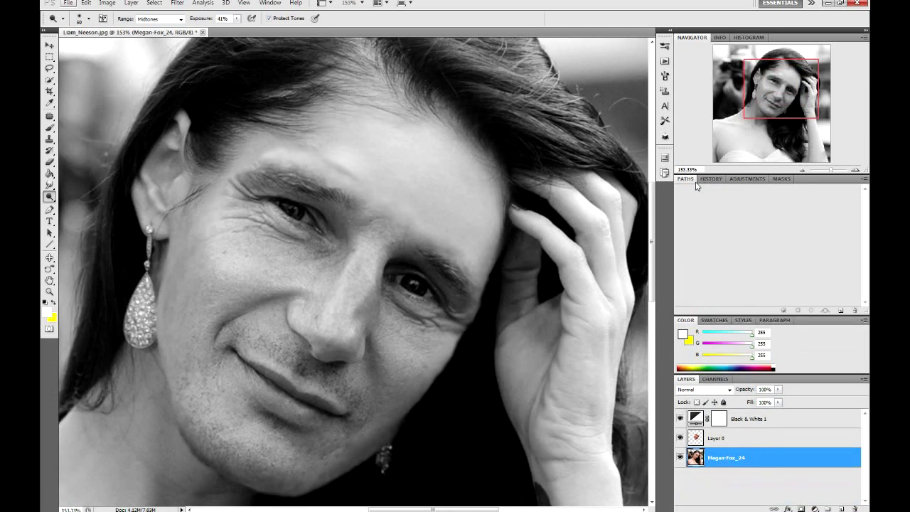
click(715, 290)
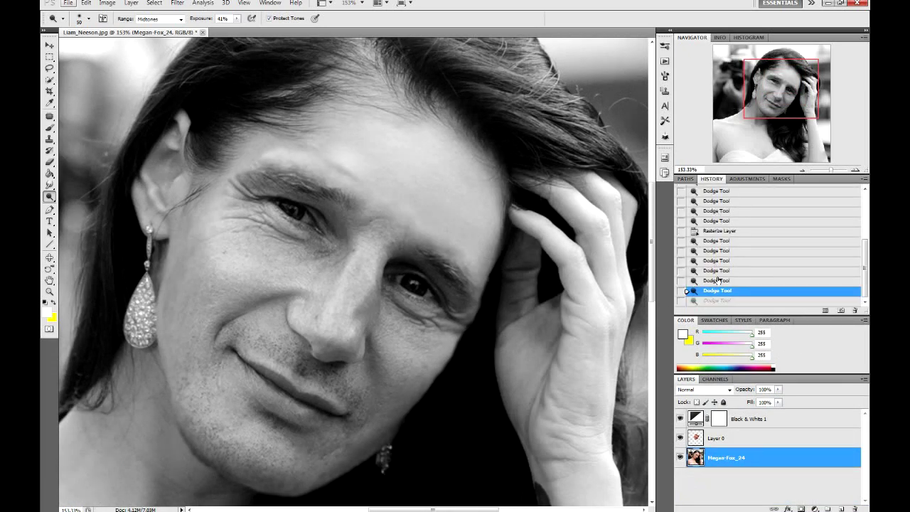
click(718, 280)
click(723, 271)
click(725, 260)
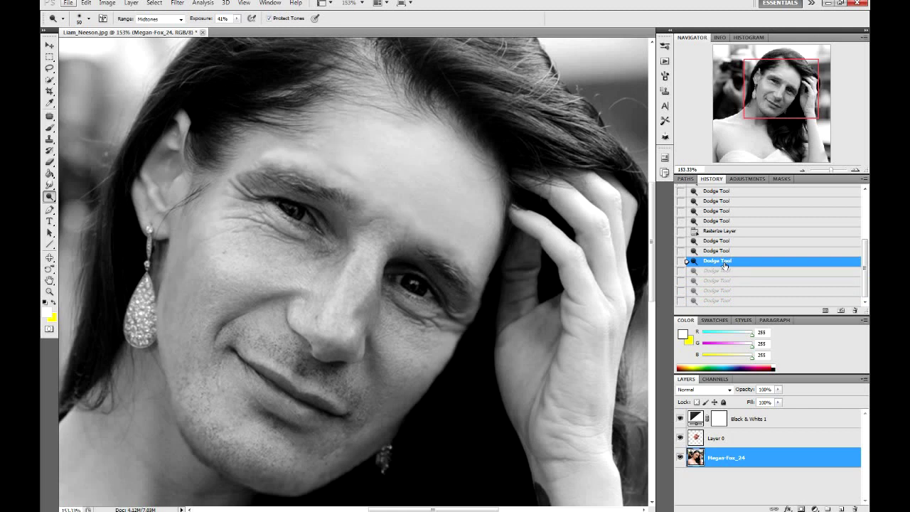
click(724, 251)
click(722, 241)
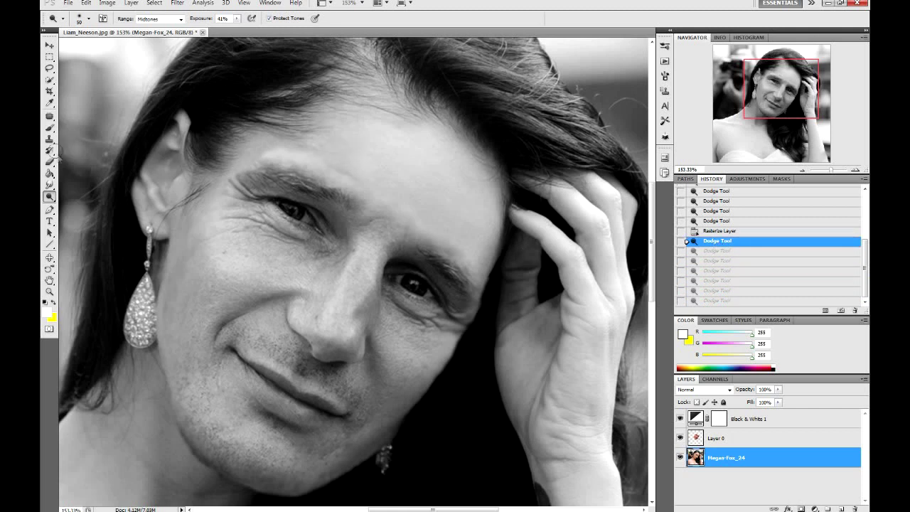
click(49, 175)
click(50, 184)
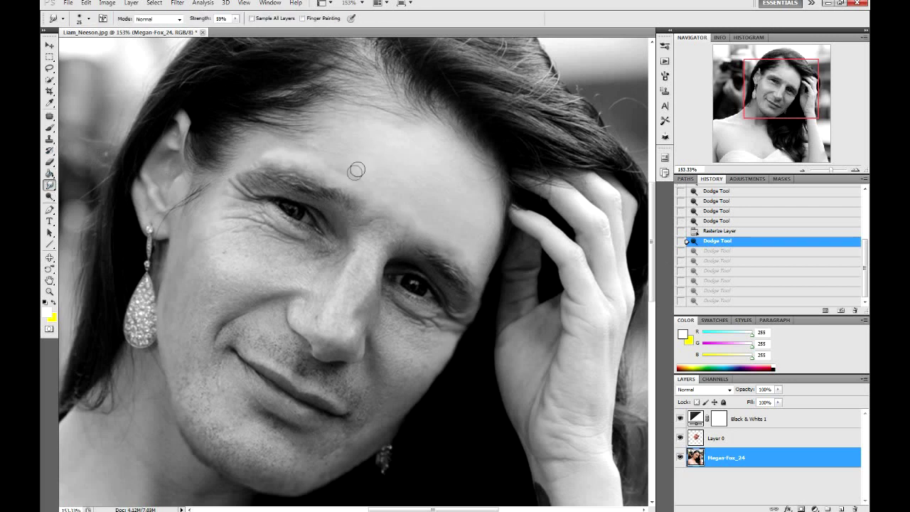
- Smudge the forehead and brow on Layer 0 to blend the dodged highlights into the skin
drag(356, 168, 348, 175)
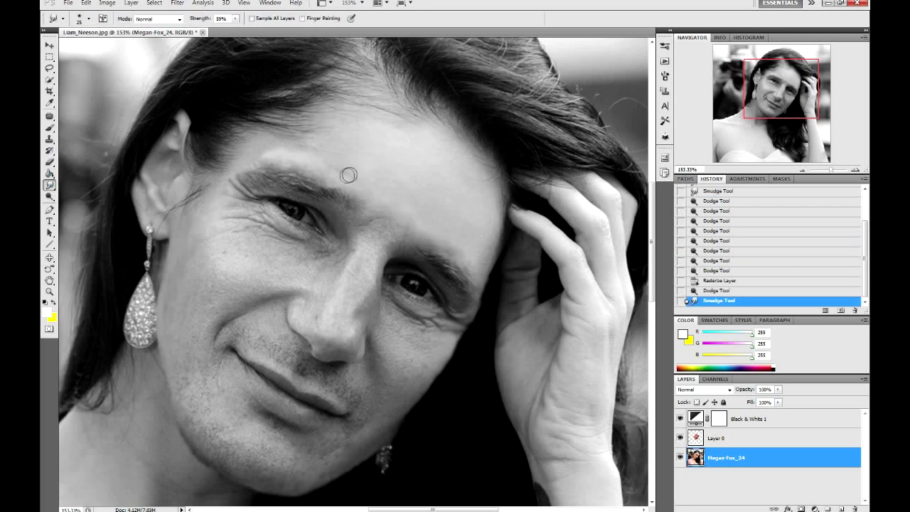
click(735, 437)
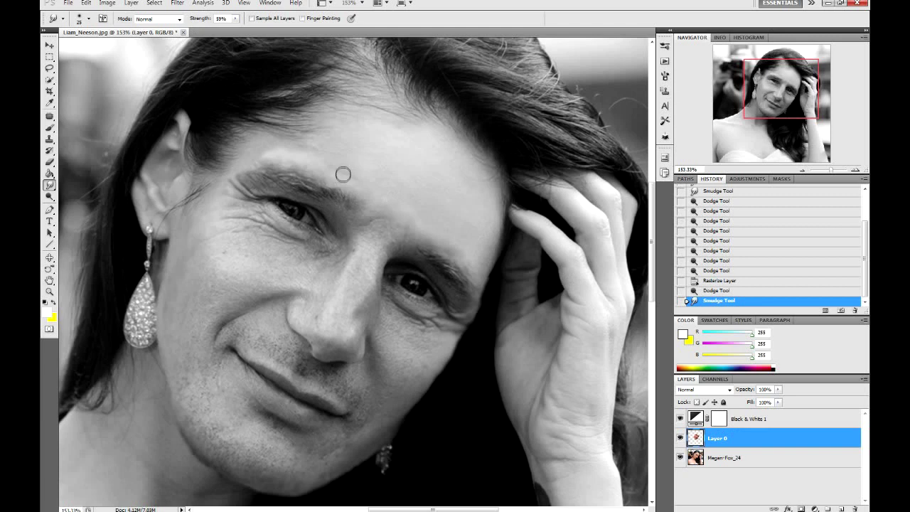
drag(345, 166, 337, 167)
mouse_move(334, 164)
mouse_down()
mouse_move(325, 161)
mouse_move(354, 174)
mouse_move(363, 191)
mouse_up()
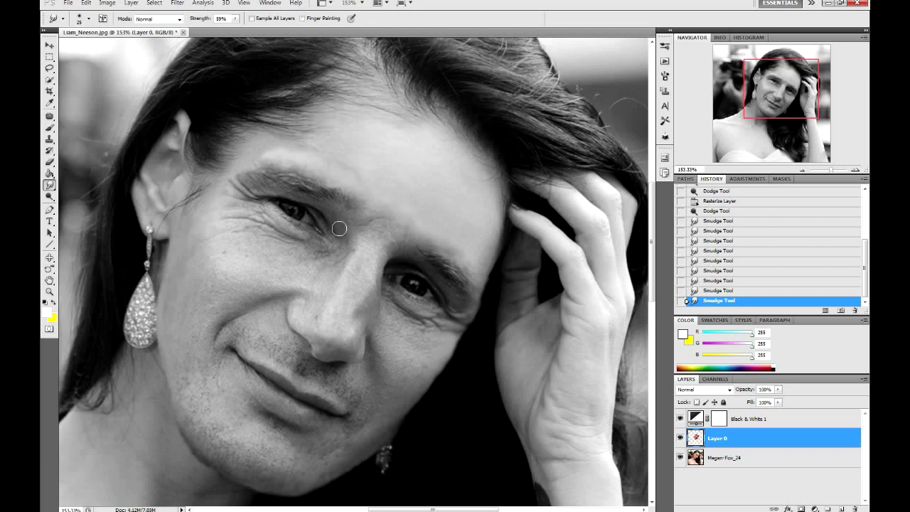
scroll(327, 192, up, 2)
drag(359, 161, 339, 150)
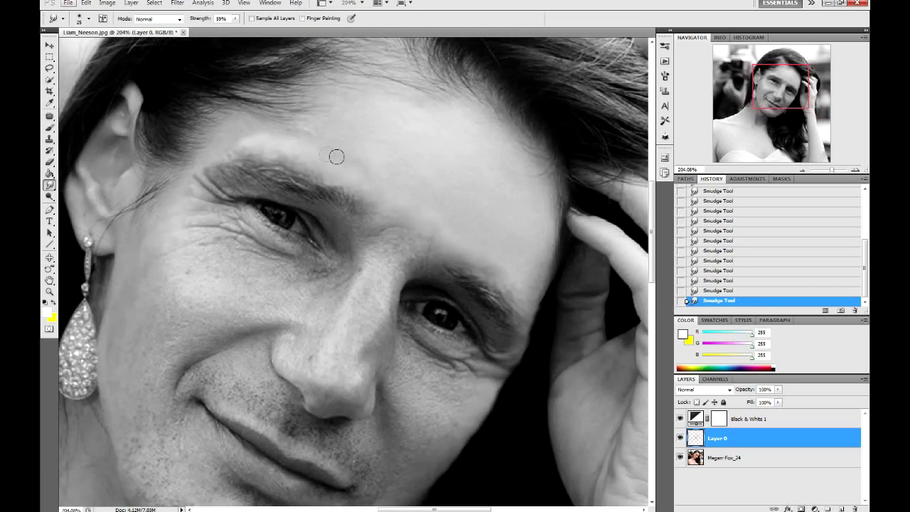
scroll(377, 214, down, 3)
scroll(427, 301, down, 2)
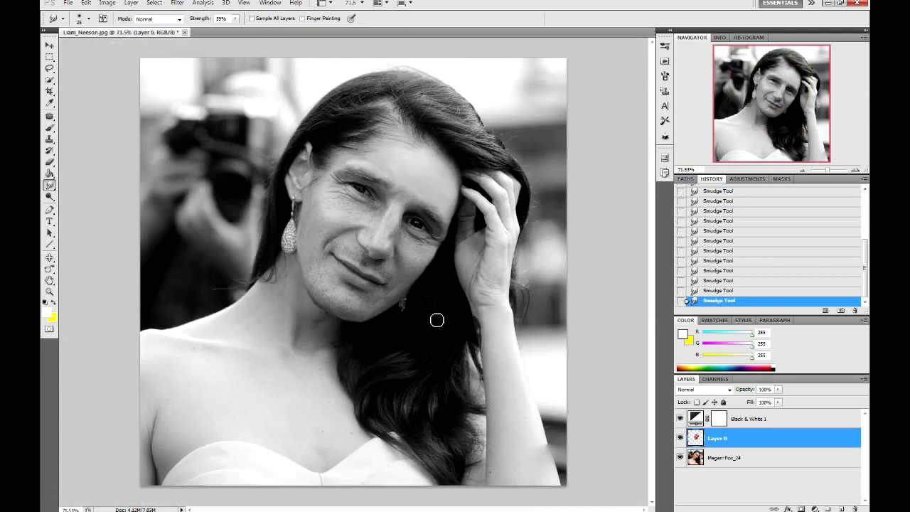
scroll(517, 315, down, 1)
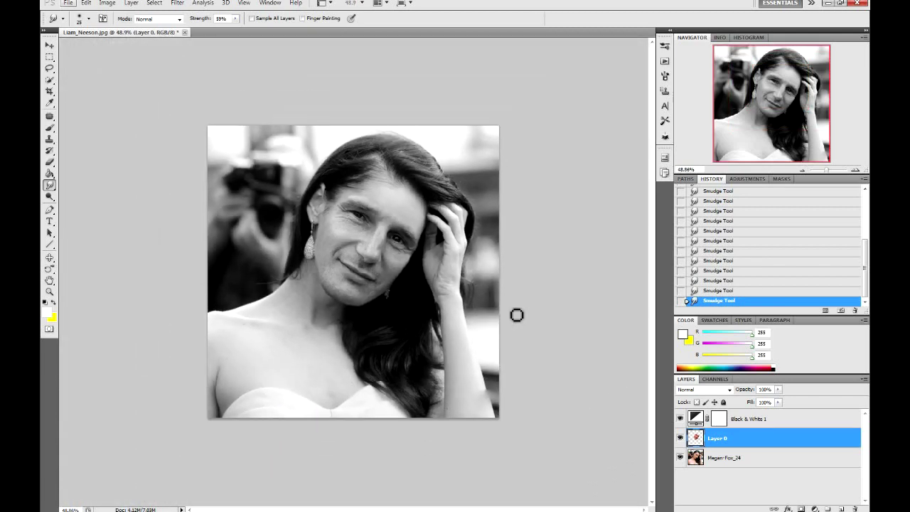
scroll(517, 315, up, 1)
scroll(516, 313, down, 1)
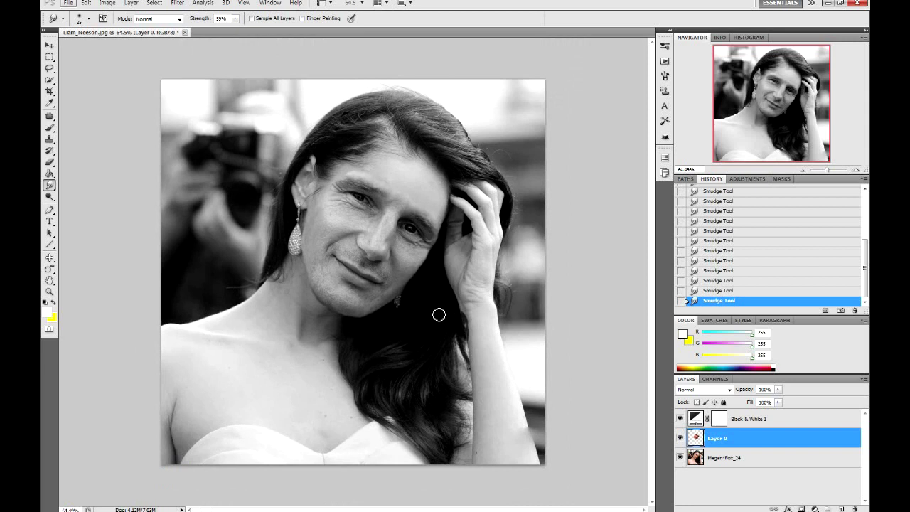
click(47, 223)
- Draw a text box across the chest, move the Liam layer above Black & White 1, then delete it
drag(172, 357, 475, 431)
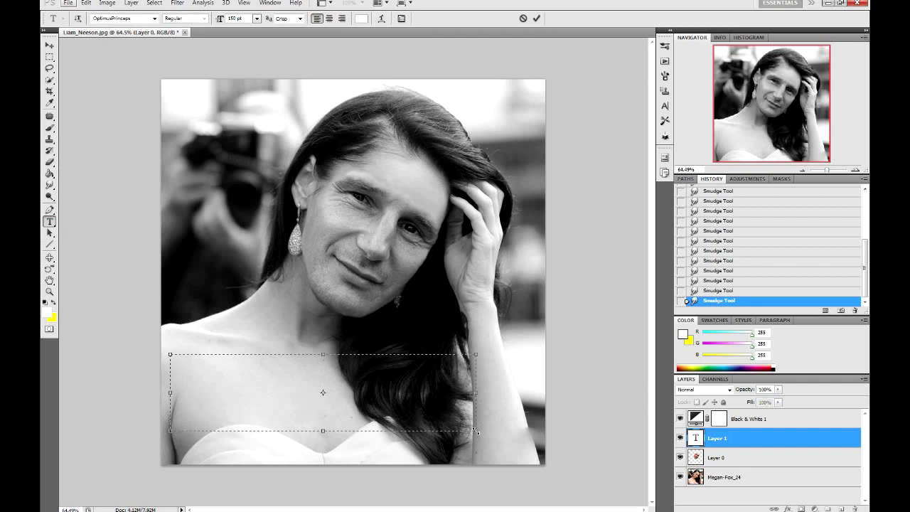
drag(725, 448, 725, 418)
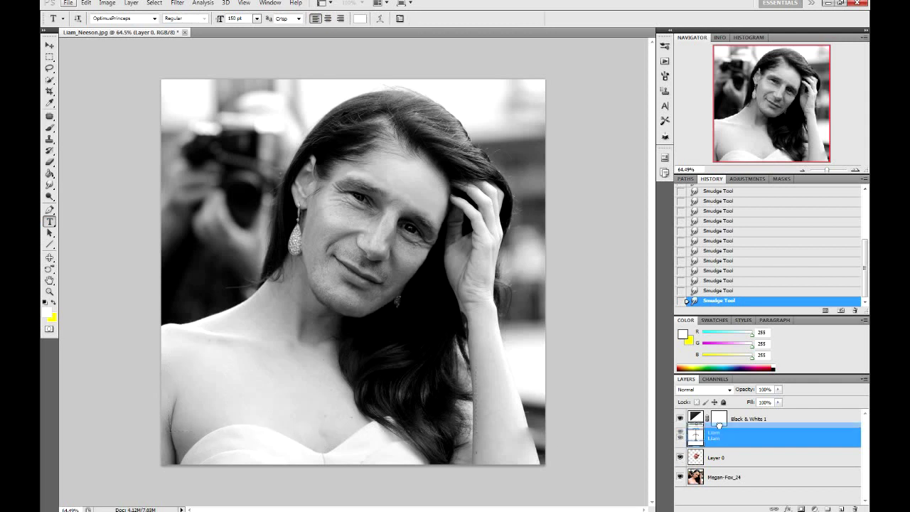
click(725, 441)
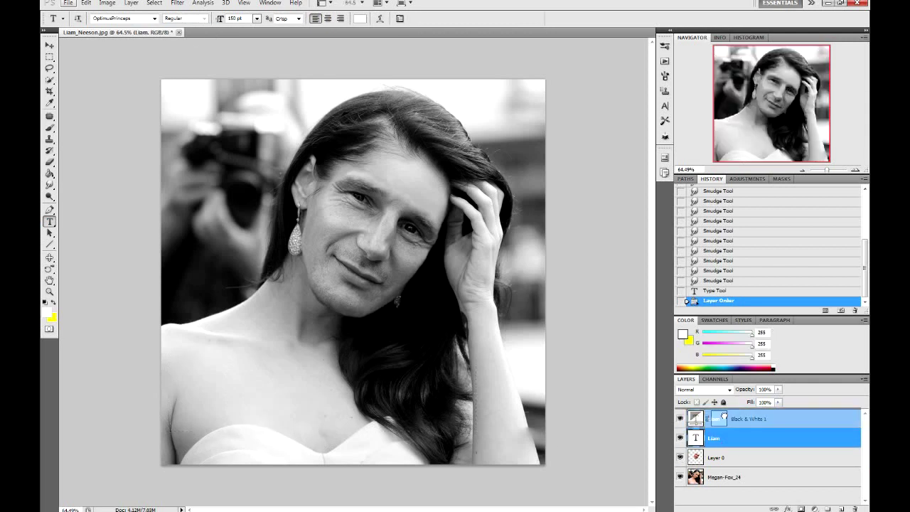
drag(725, 444, 725, 418)
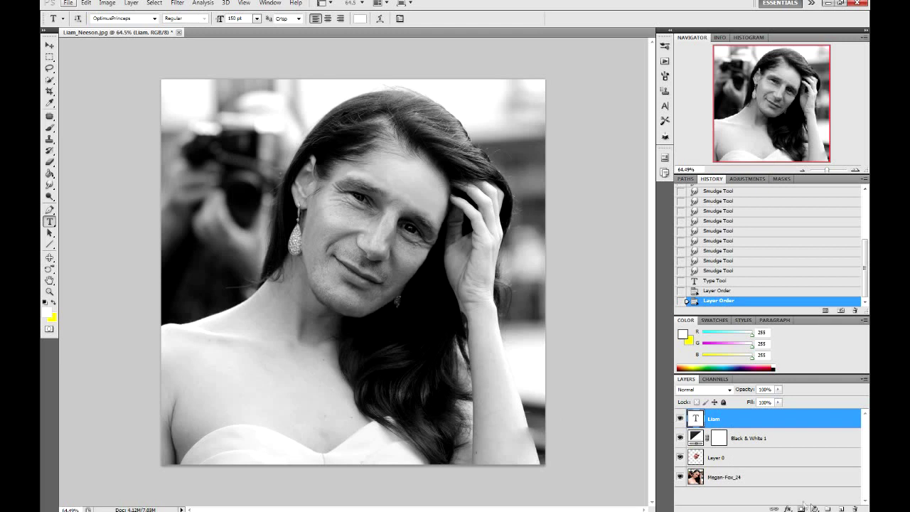
key(Delete)
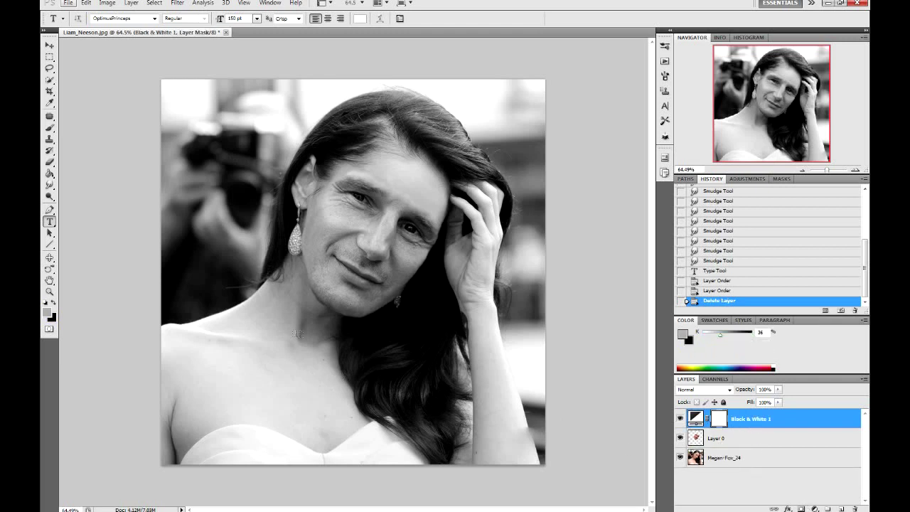
- Type LIAM in a paragraph box across her upper chest, set it to 50 pt, and tighten the box
drag(162, 322, 426, 448)
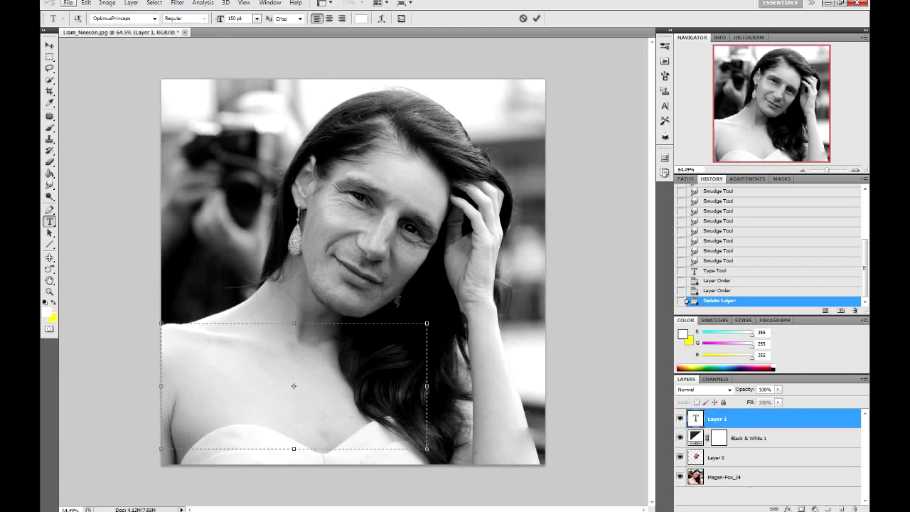
text(Li)
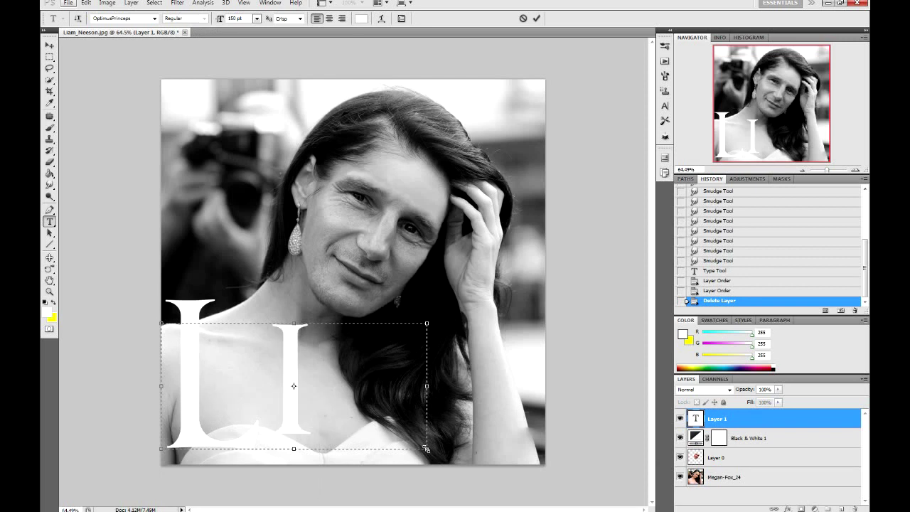
key(ctrl+a)
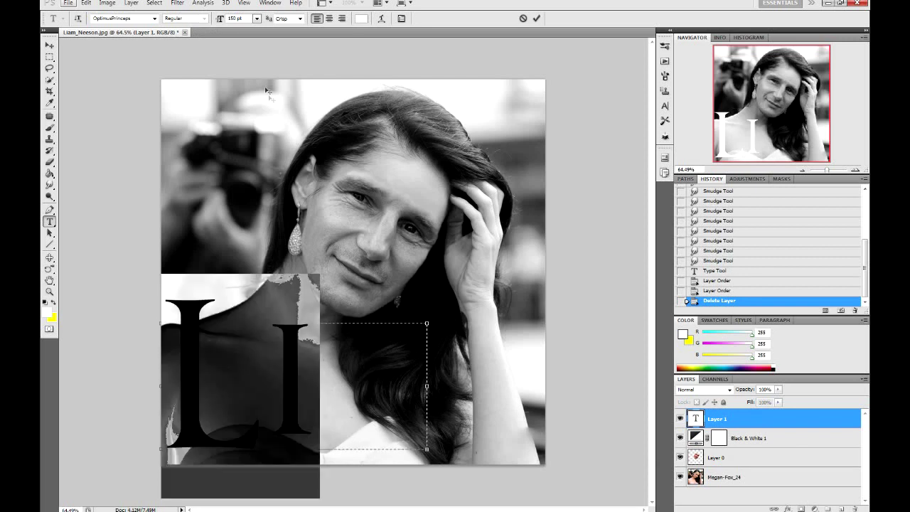
click(256, 19)
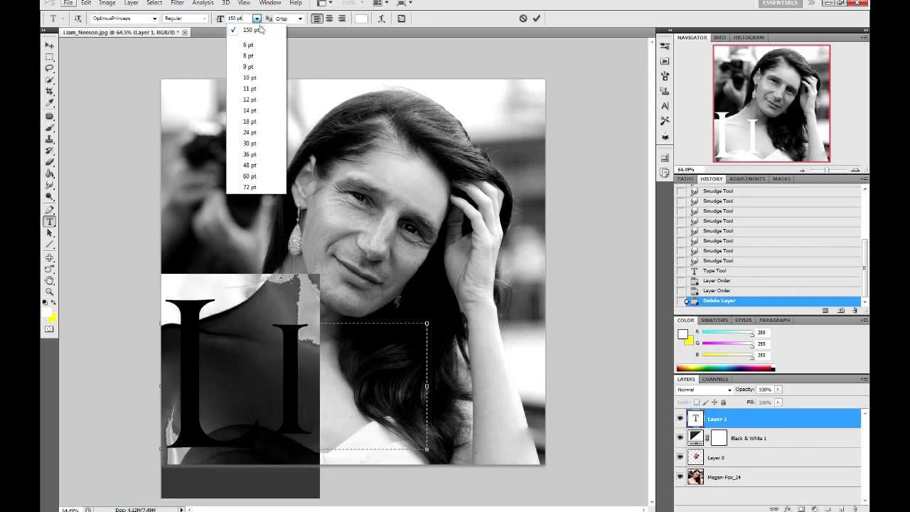
click(252, 189)
key(Return)
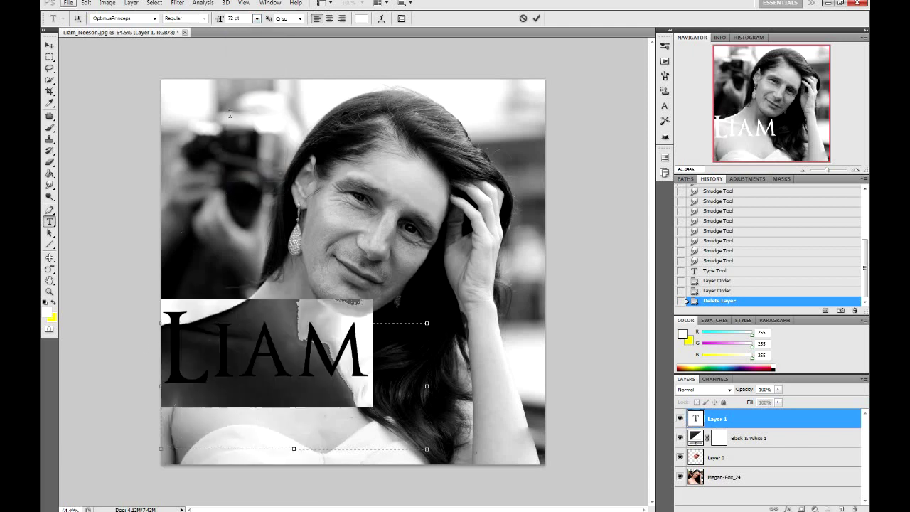
text(50)
key(Return)
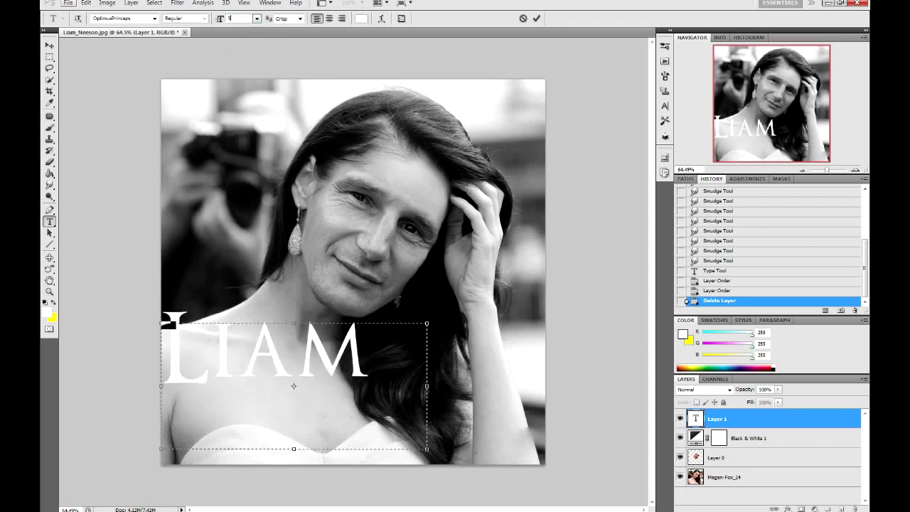
click(323, 364)
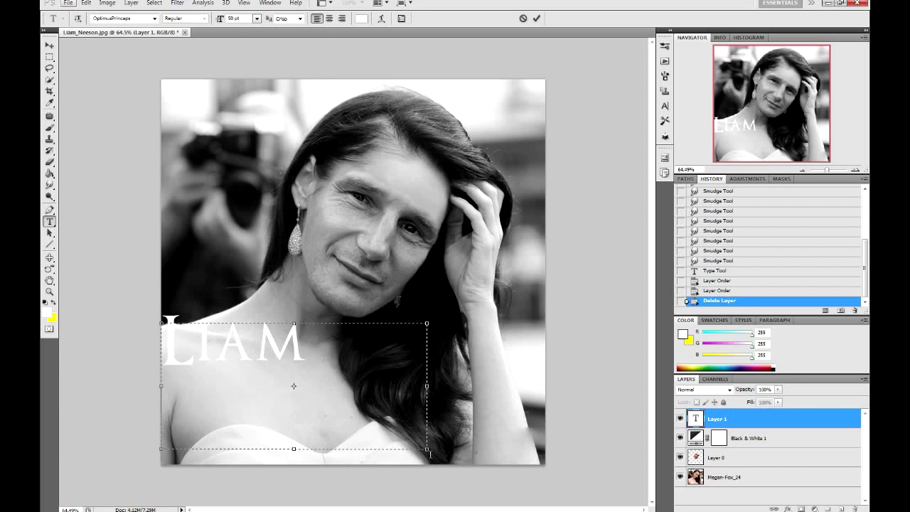
drag(424, 450, 323, 376)
- Cycle Liam's font through the list to the script Indenture English, then nudge it down-right
click(154, 20)
click(121, 111)
key(Up)
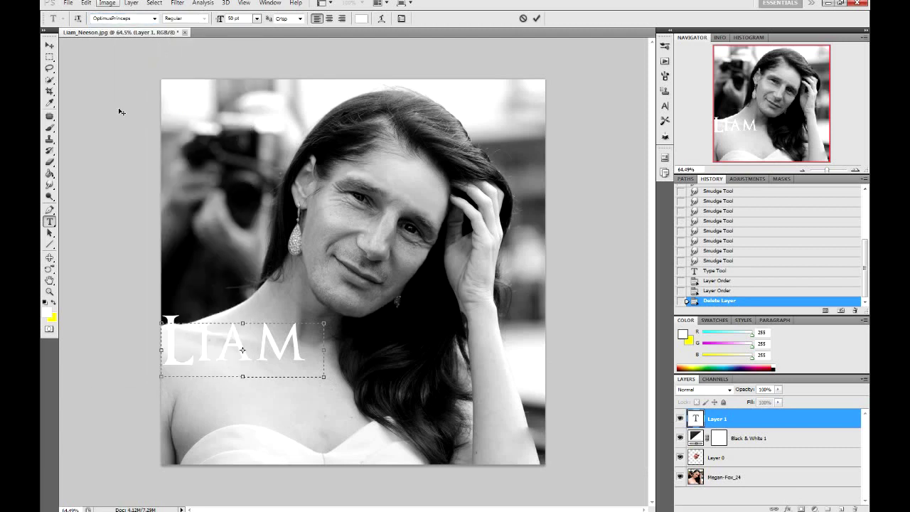
key(Return)
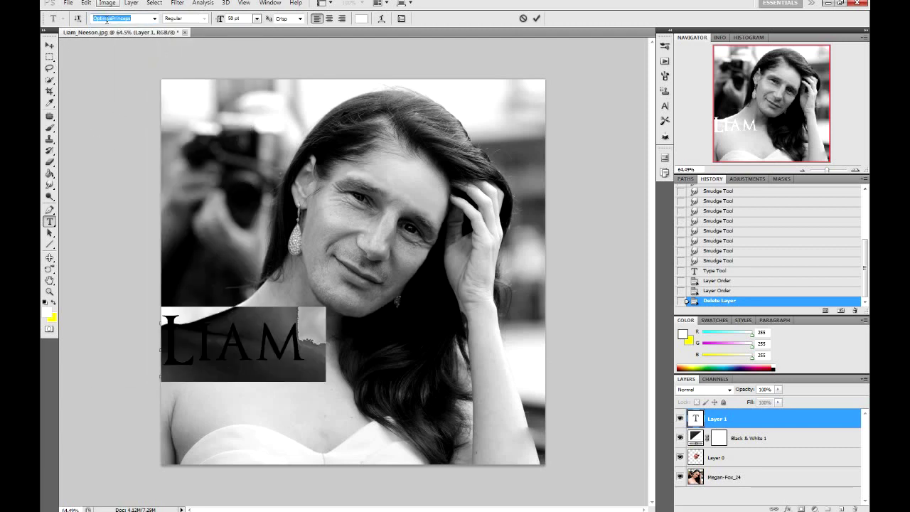
key(Up)
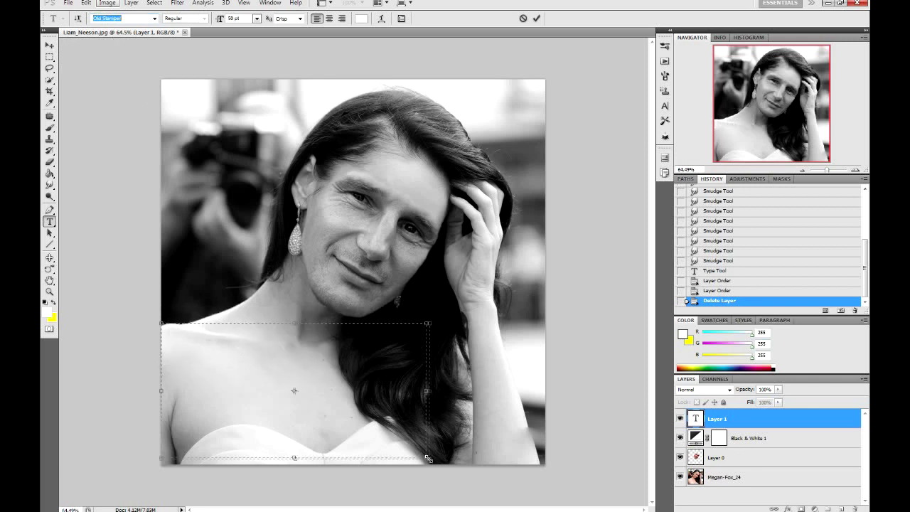
key(Up)
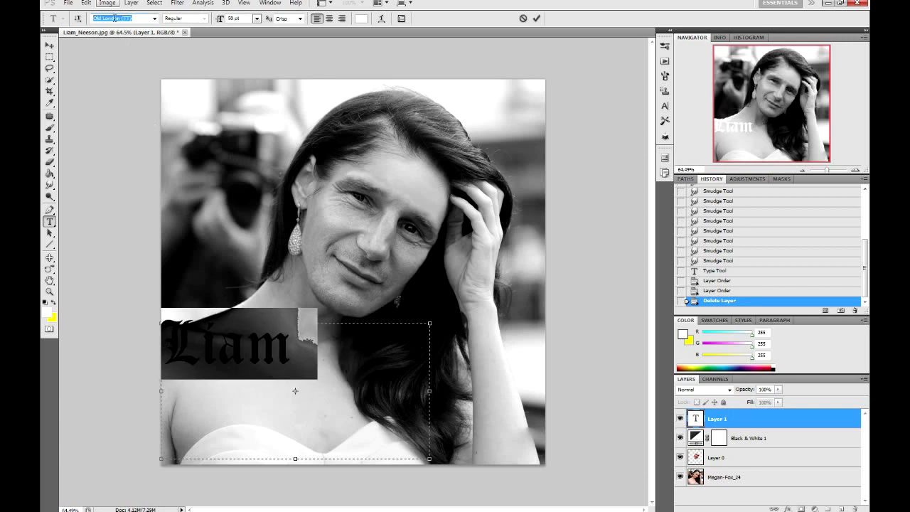
key(Up)
key(Up)
key(Up)
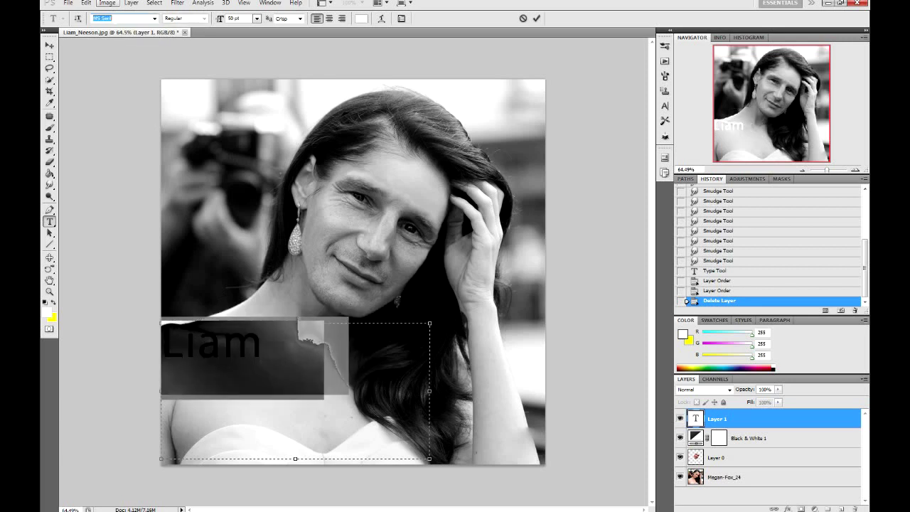
key(Up)
key(Up)
key(Up)
key(Up)
key(Up)
key(Up)
key(Up)
key(Up)
key(Up)
key(Up)
key(Up)
key(Up)
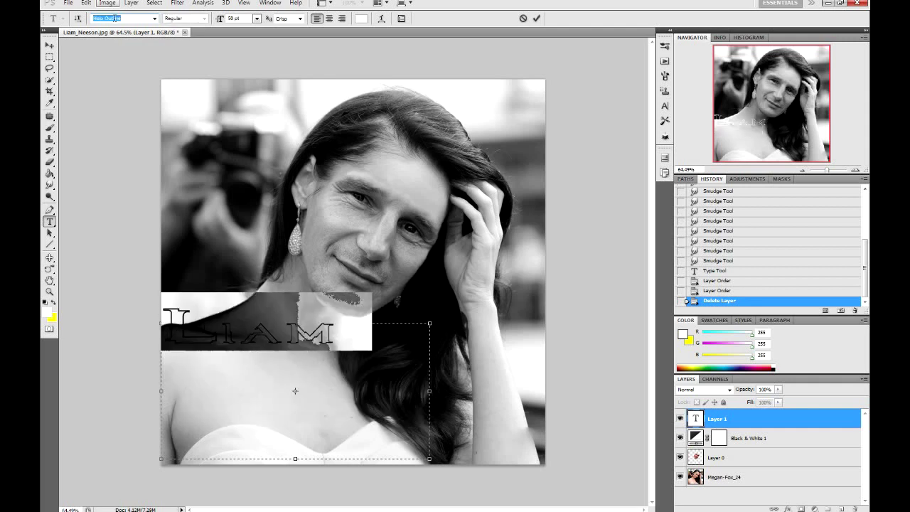
key(Up)
key(Up)
key(Up)
key(Up)
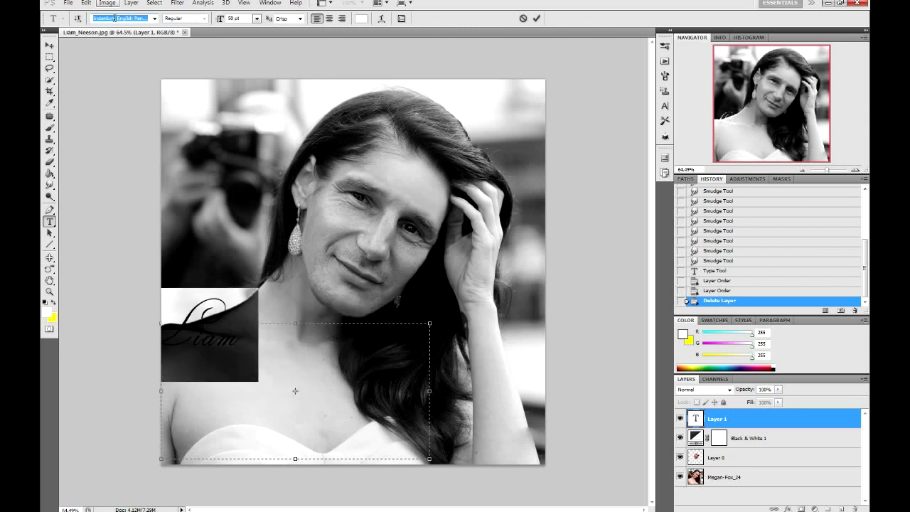
drag(220, 279, 256, 293)
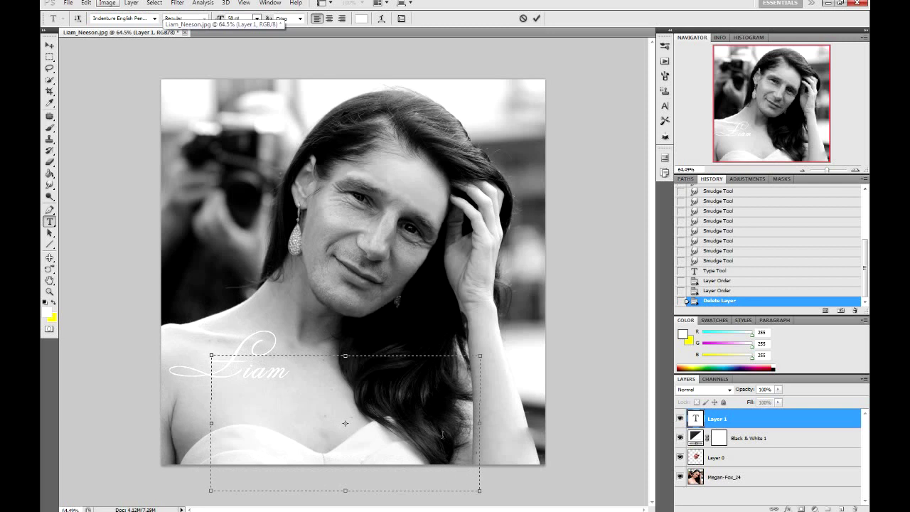
drag(477, 491, 303, 393)
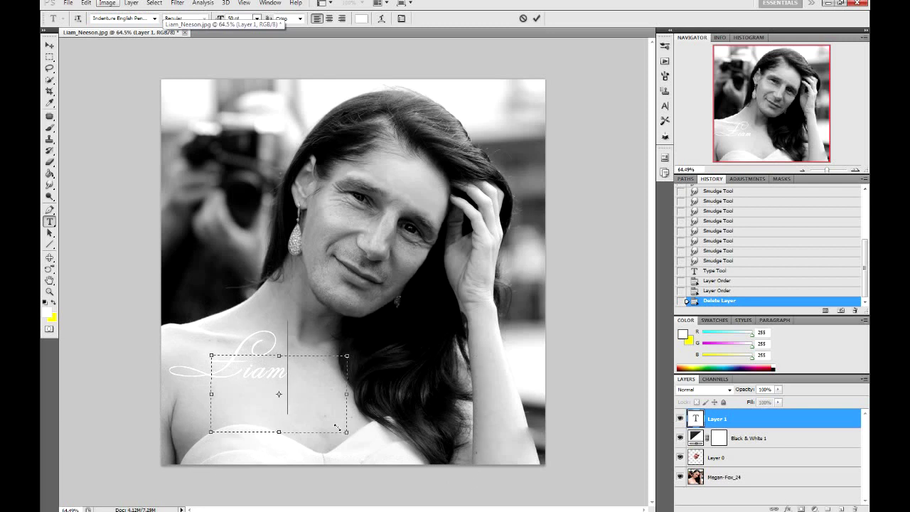
click(728, 455)
drag(527, 427, 532, 432)
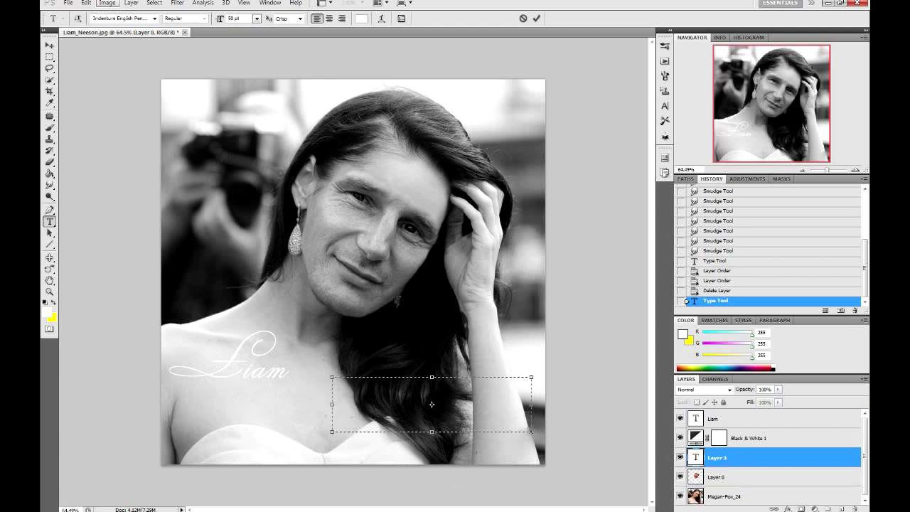
text(Fox)
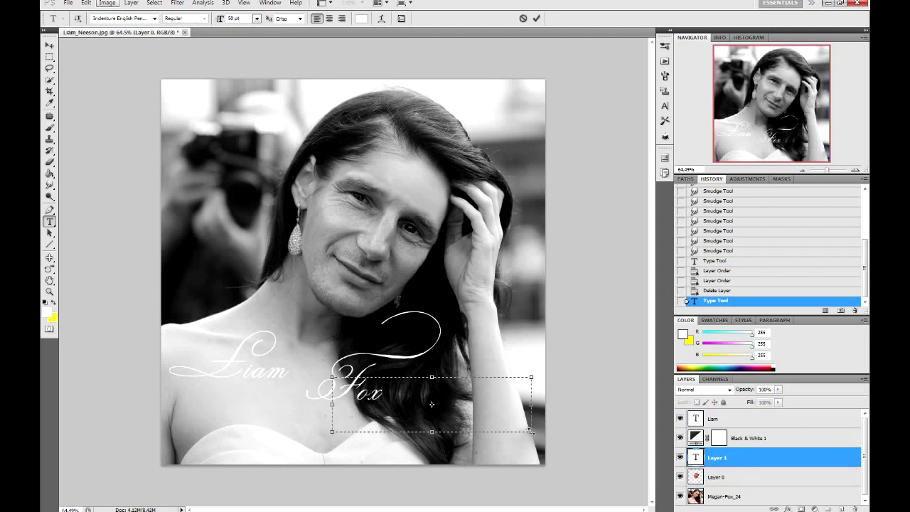
drag(420, 302, 369, 278)
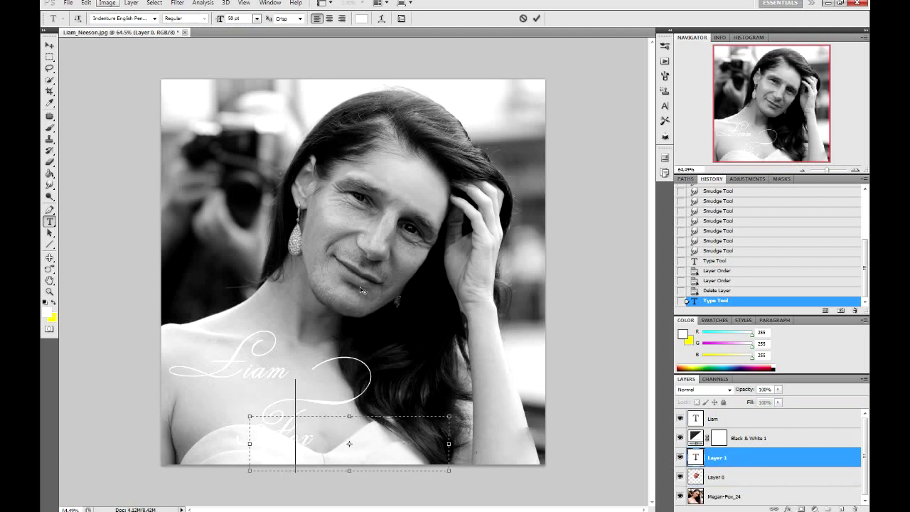
drag(369, 278, 369, 285)
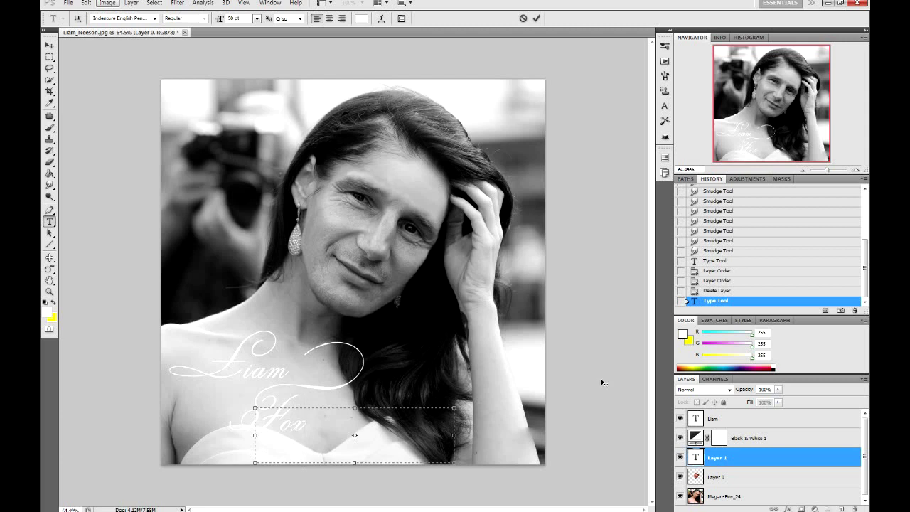
- Commit Fox and move its layer above Black & White 1
click(711, 483)
drag(725, 462, 725, 439)
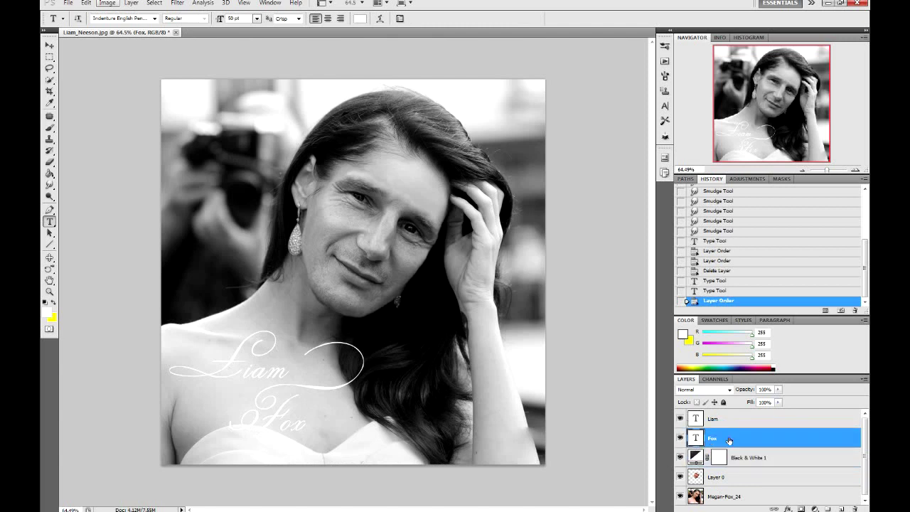
click(278, 419)
- Fill the Fox text with dark grey 4a4a4a and shift it about 30 px left
click(52, 305)
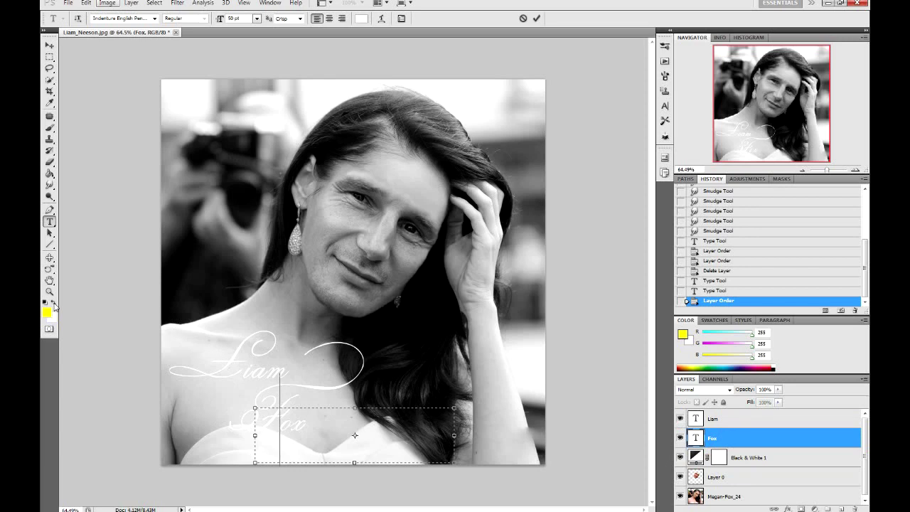
click(47, 312)
drag(611, 416, 577, 408)
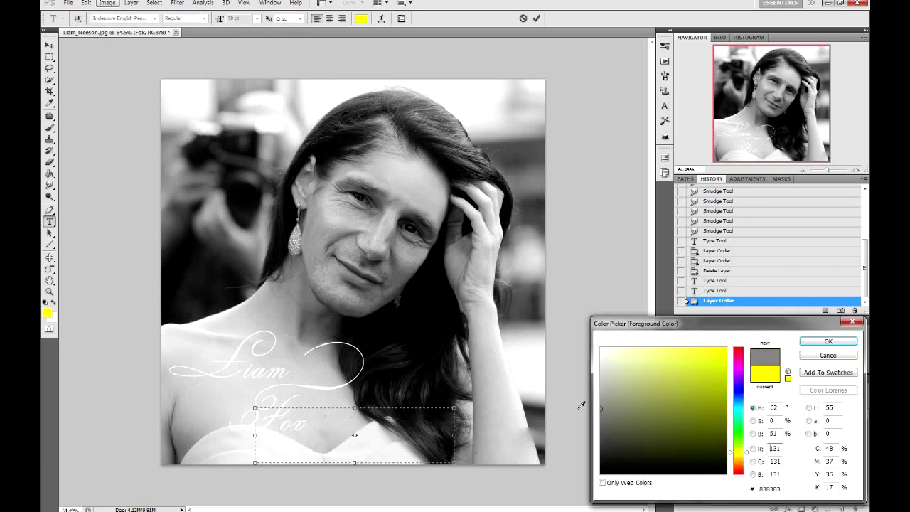
click(825, 341)
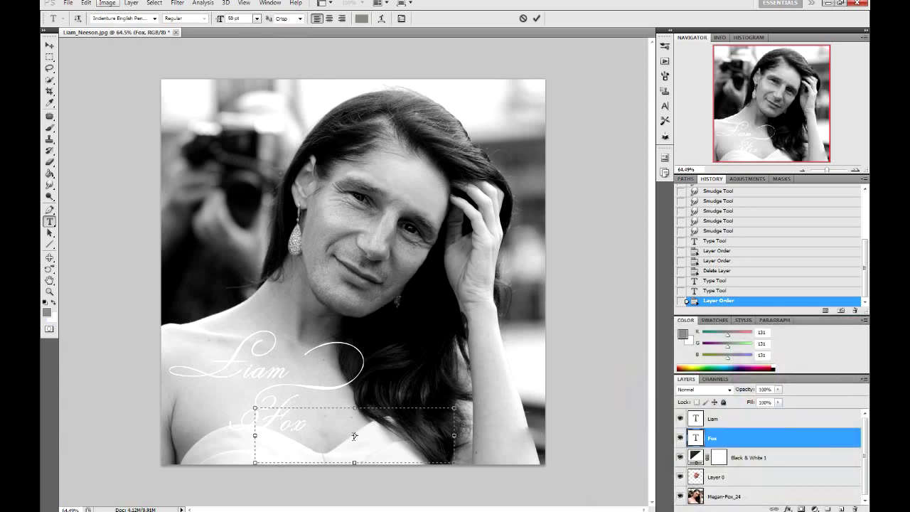
key(ctrl+a)
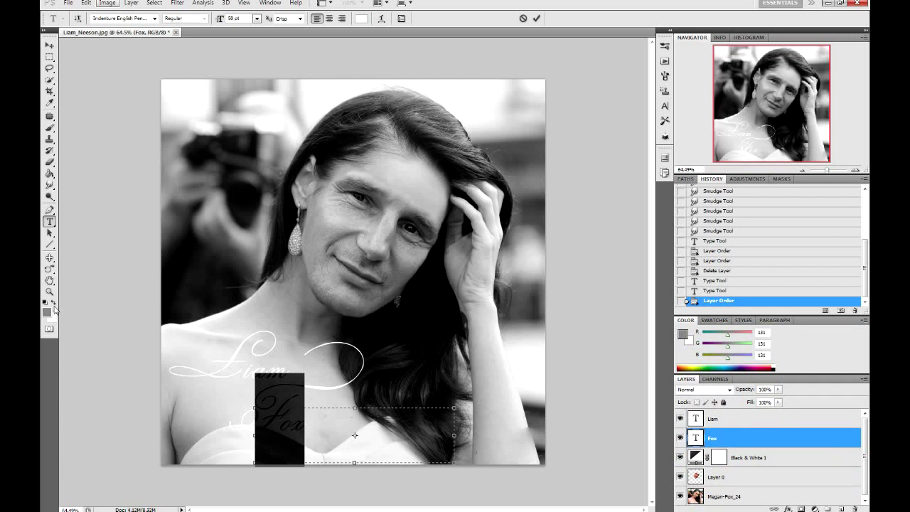
key(alt+BackSpace)
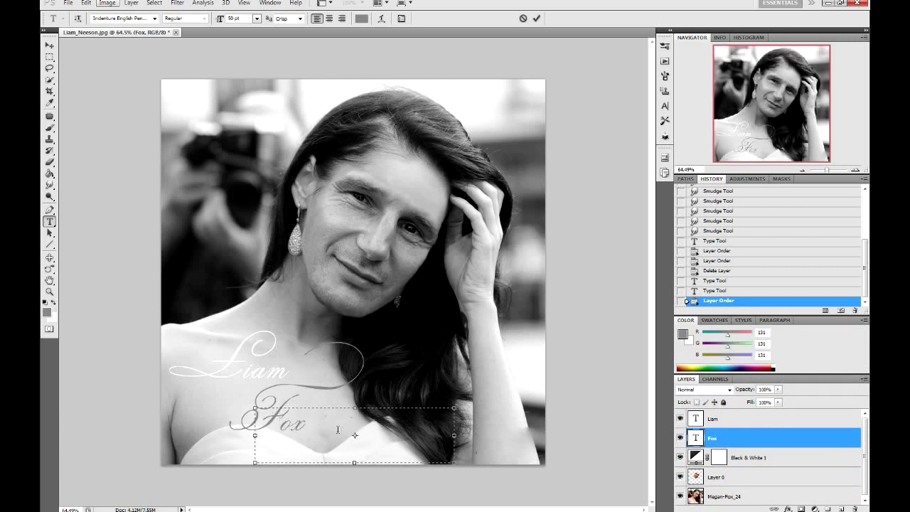
click(47, 313)
drag(601, 420, 600, 437)
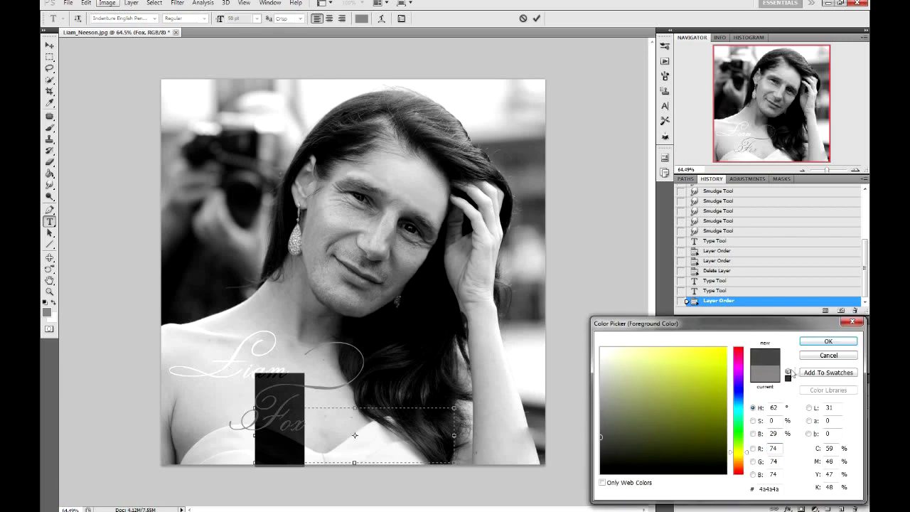
click(828, 341)
drag(313, 348, 293, 347)
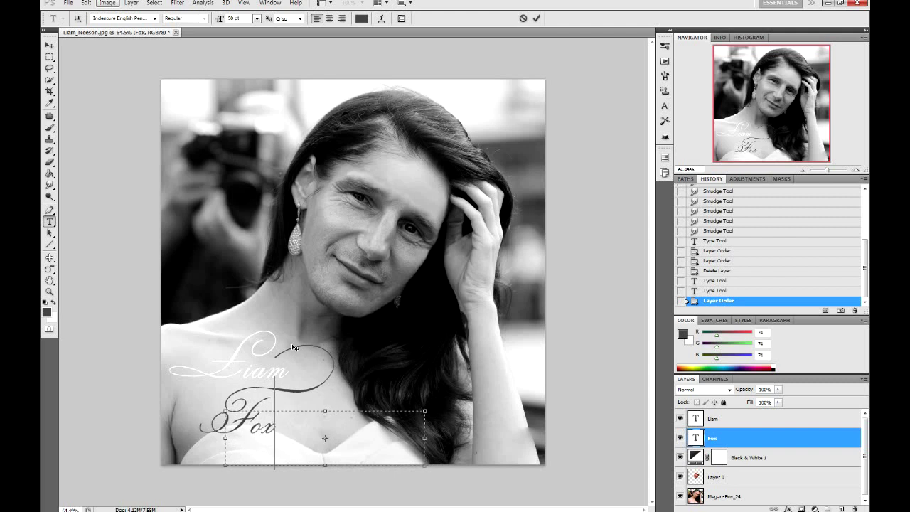
- Select all Liam characters, recolour them the same dark grey, and commit
click(726, 423)
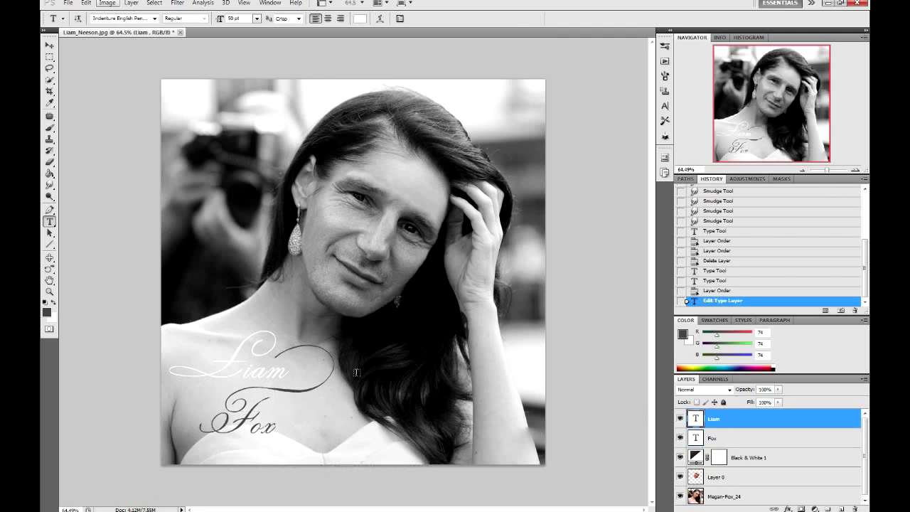
click(239, 354)
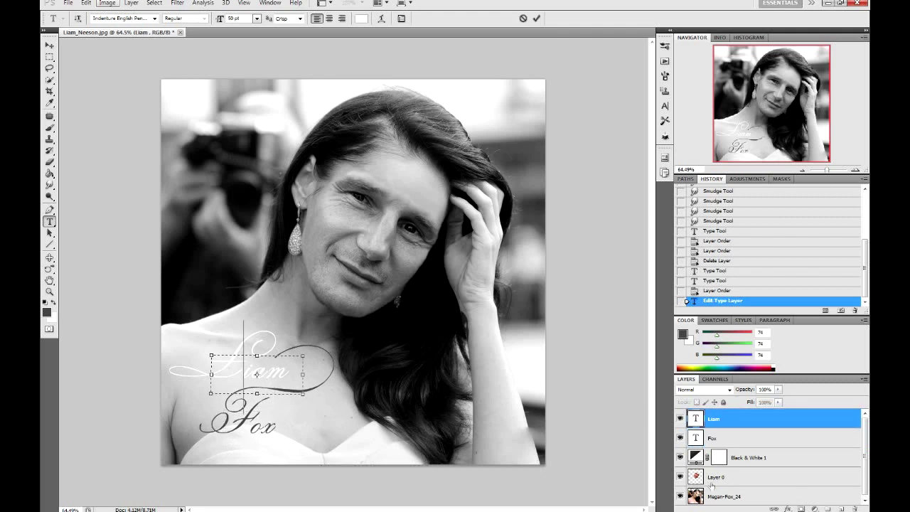
key(ctrl+Return)
click(281, 381)
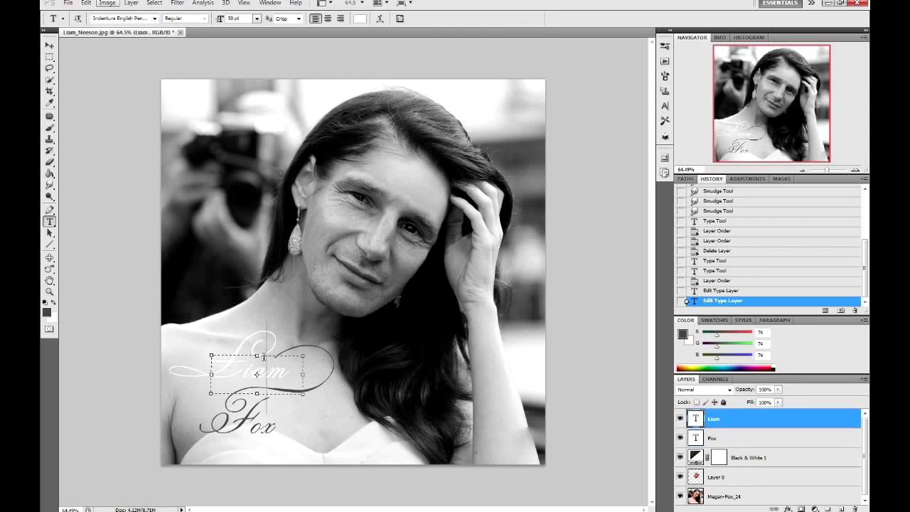
drag(297, 381, 180, 371)
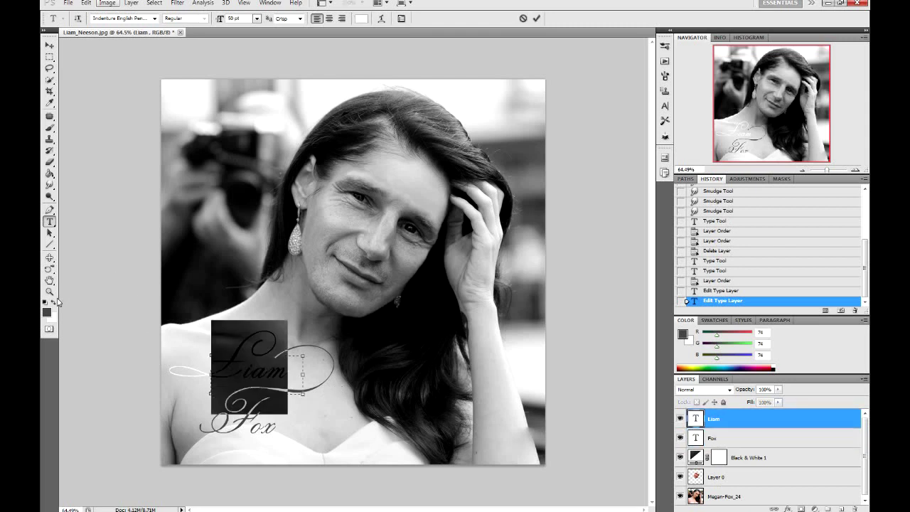
click(266, 373)
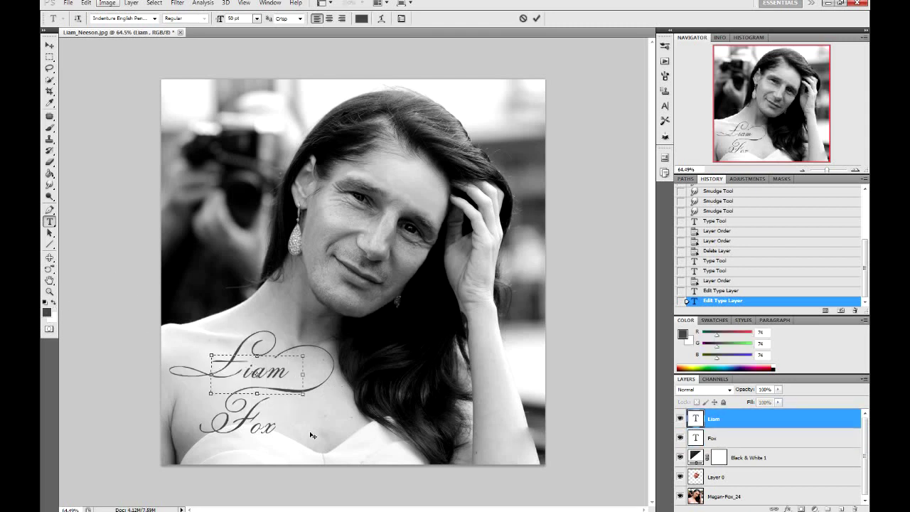
click(729, 439)
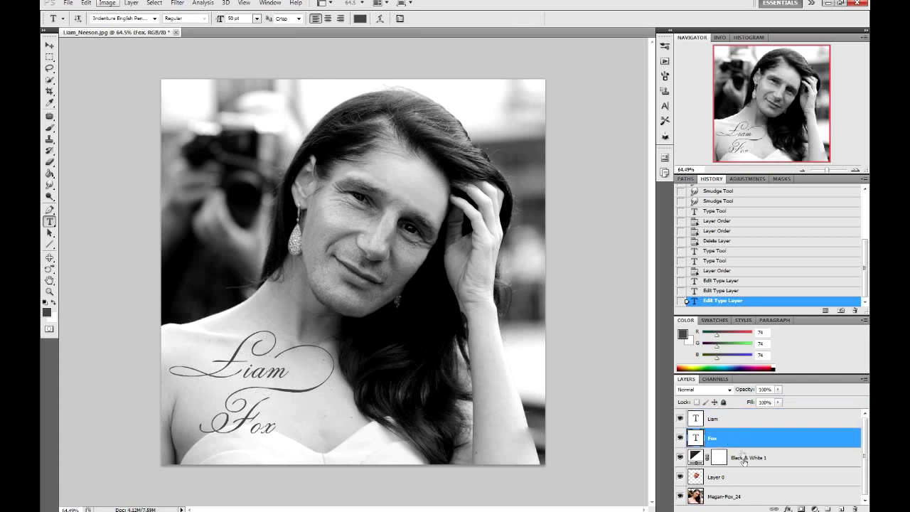
- Type Xoxo in a new text box and move it beside Fox
drag(373, 377, 534, 450)
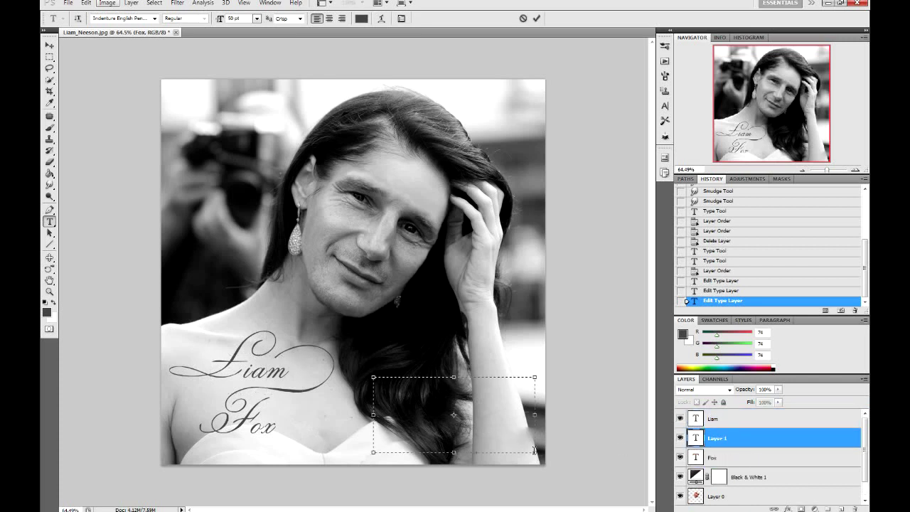
text(Fox)
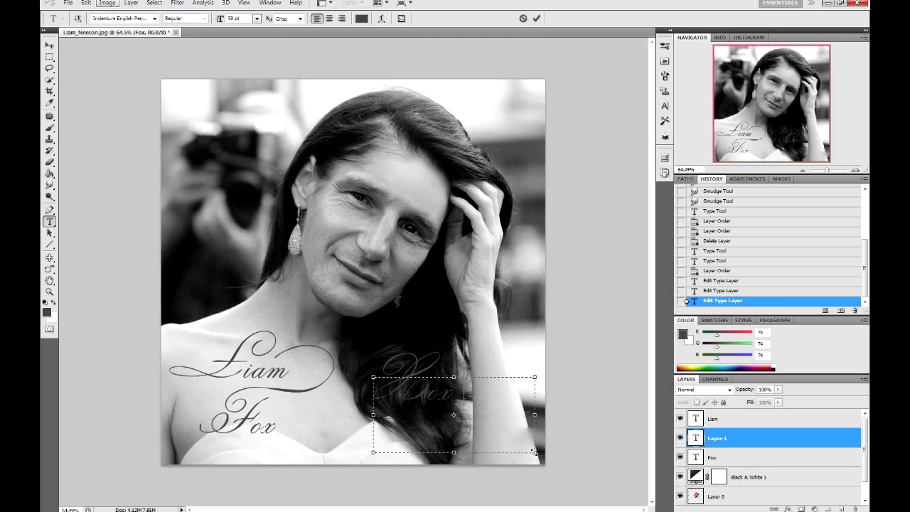
mouse_move(457, 320)
mouse_down()
mouse_move(351, 361)
mouse_move(368, 337)
mouse_up()
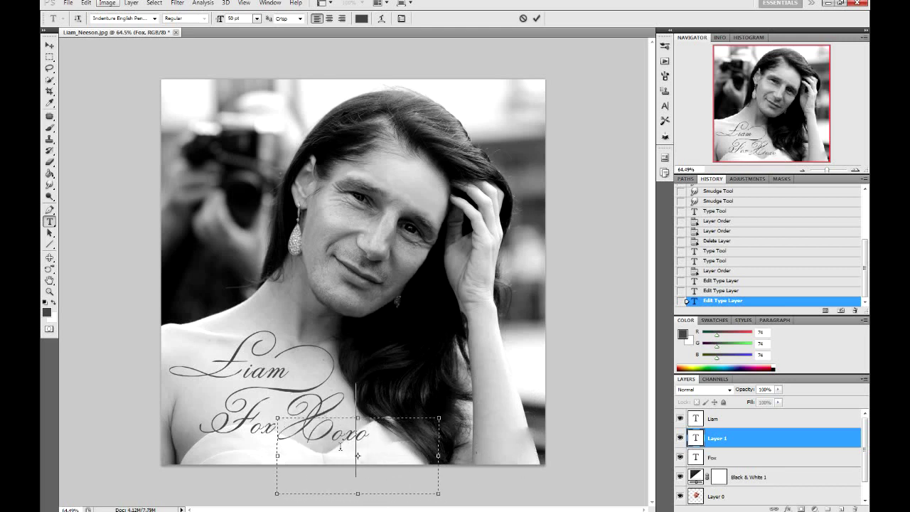
- Try several sizes for the Xoxo text, settling on 24 pt
key(ctrl+a)
click(235, 18)
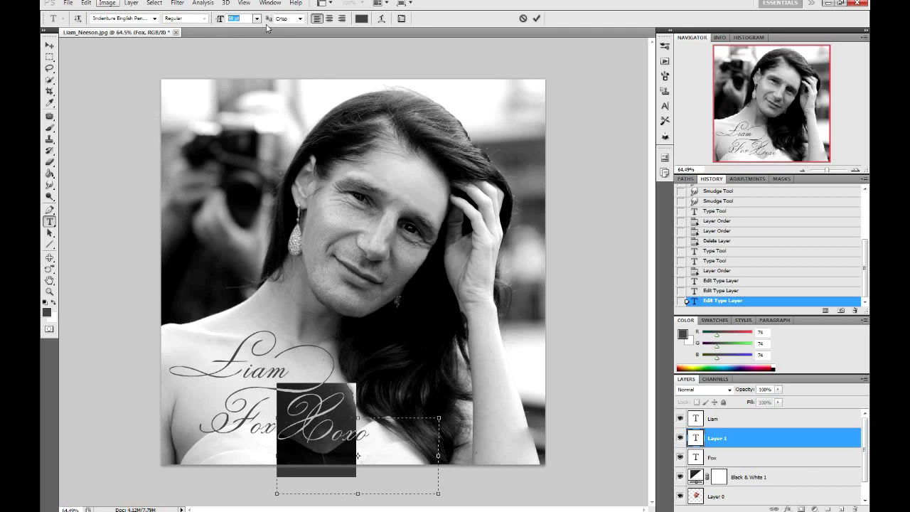
click(256, 18)
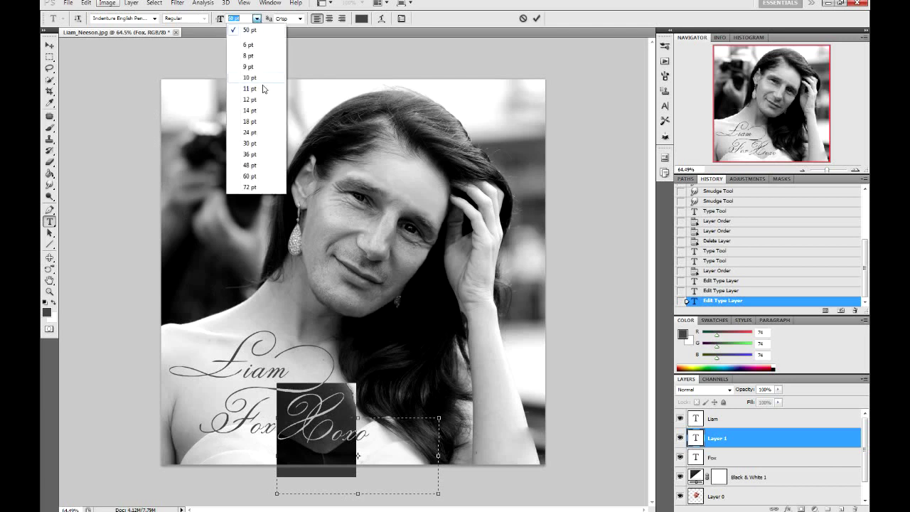
click(256, 152)
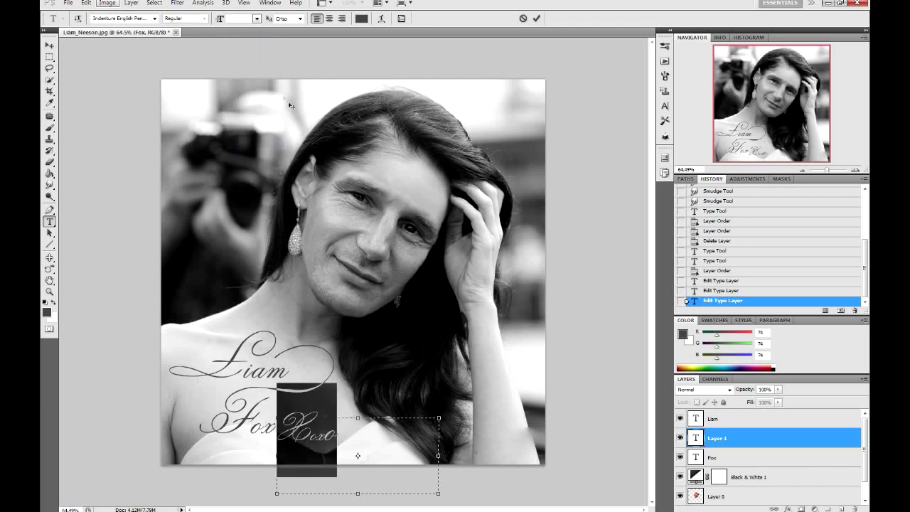
click(257, 19)
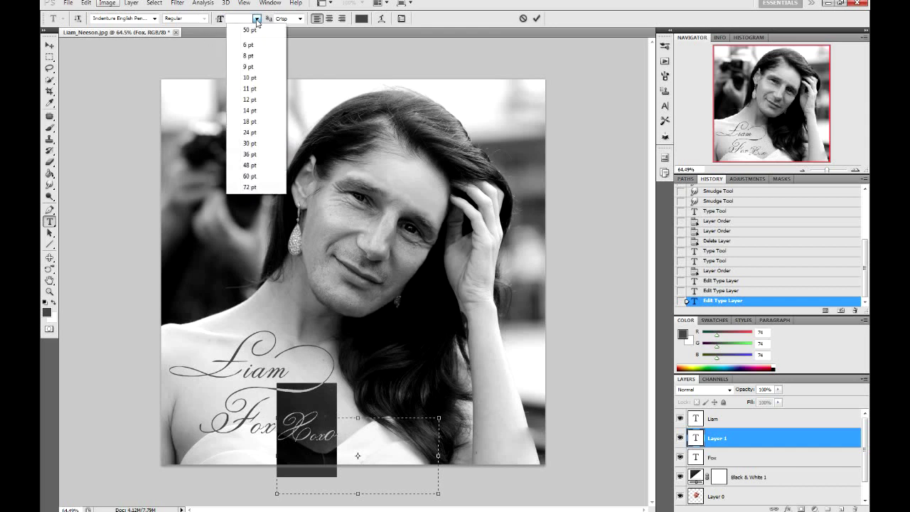
click(246, 154)
click(257, 18)
click(251, 110)
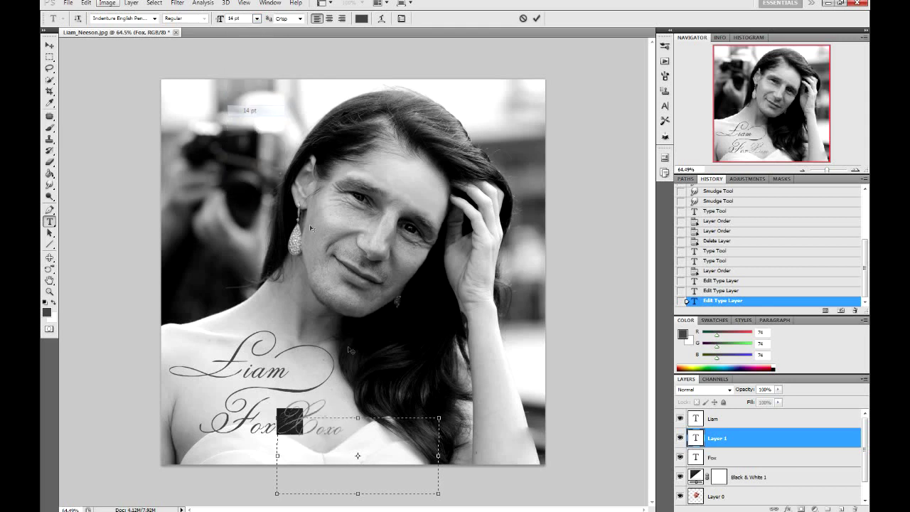
drag(327, 428, 267, 418)
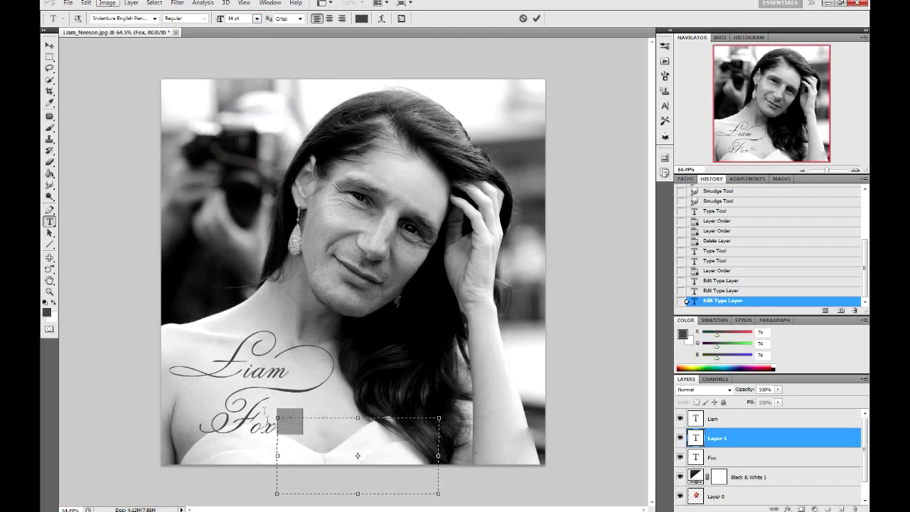
click(257, 18)
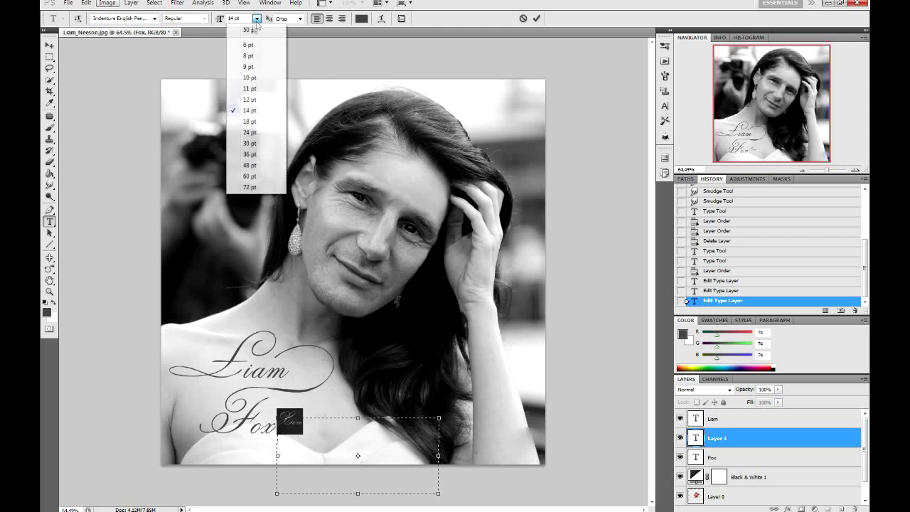
click(249, 132)
- Fit the Xoxo box to the word, place it just after Fox, and commit
mouse_move(336, 426)
mouse_down()
mouse_move(348, 433)
mouse_move(338, 411)
mouse_up()
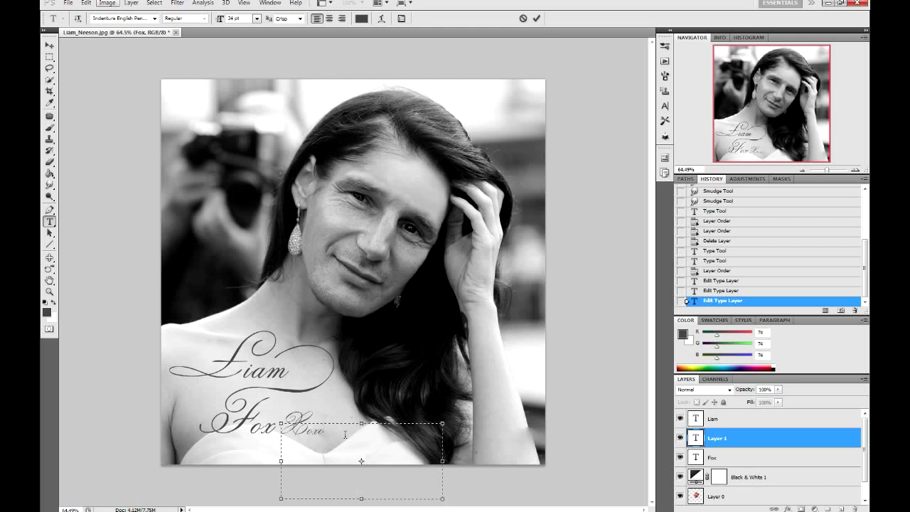
drag(353, 408, 506, 427)
key(ctrl+z)
drag(430, 487, 336, 430)
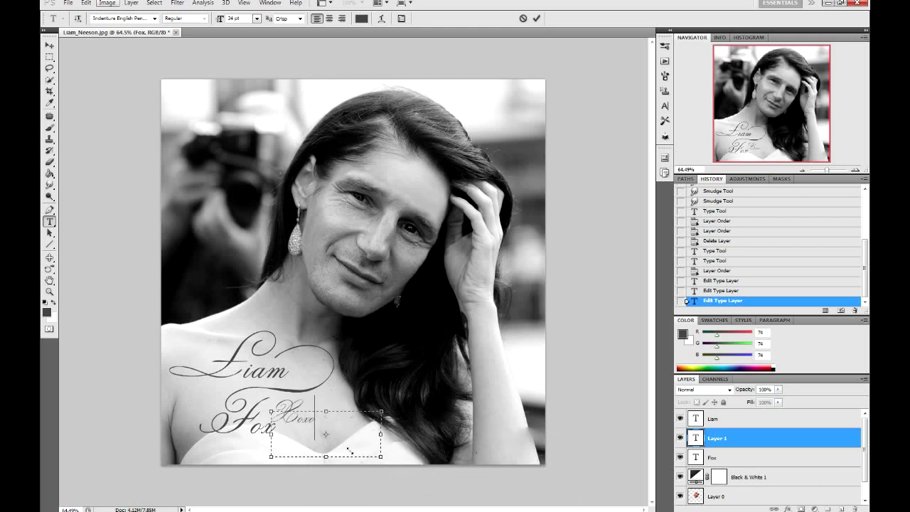
drag(320, 359, 326, 354)
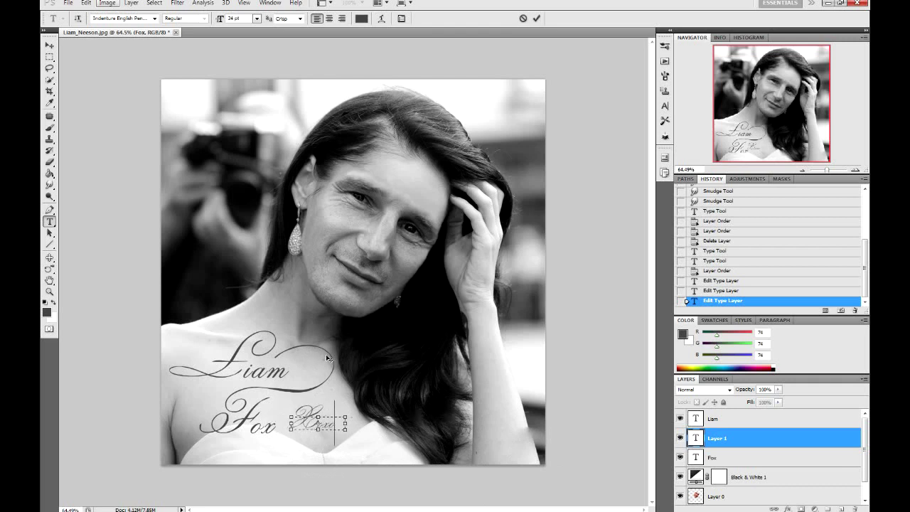
key(ctrl+Return)
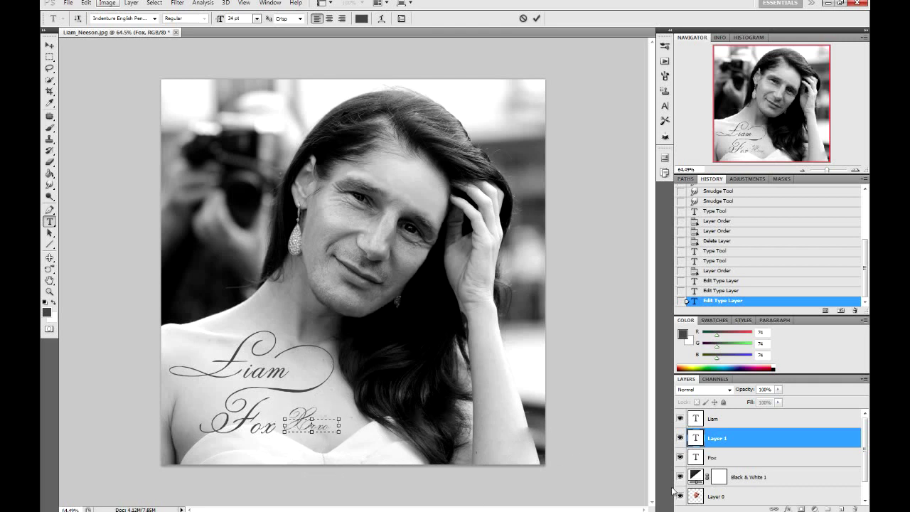
click(718, 484)
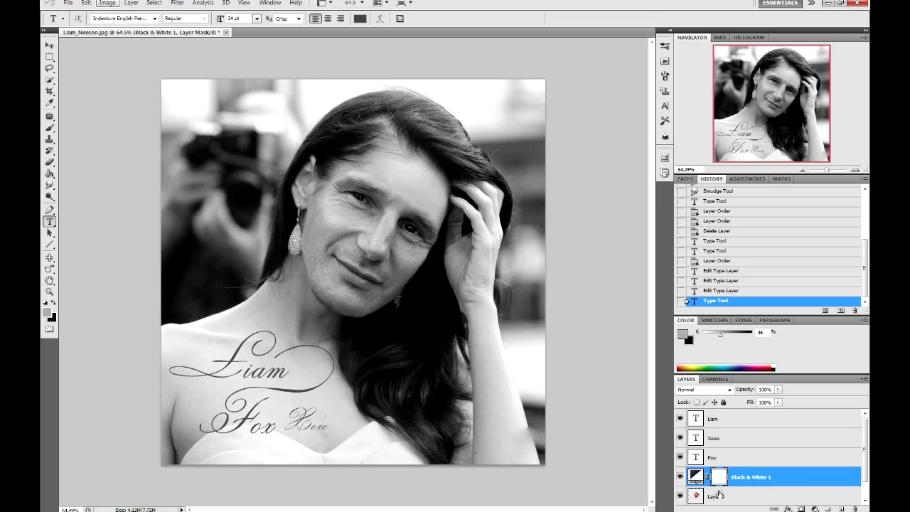
click(724, 457)
- Delete the Xoxo layer and nudge Liam and Fox slightly right
click(721, 441)
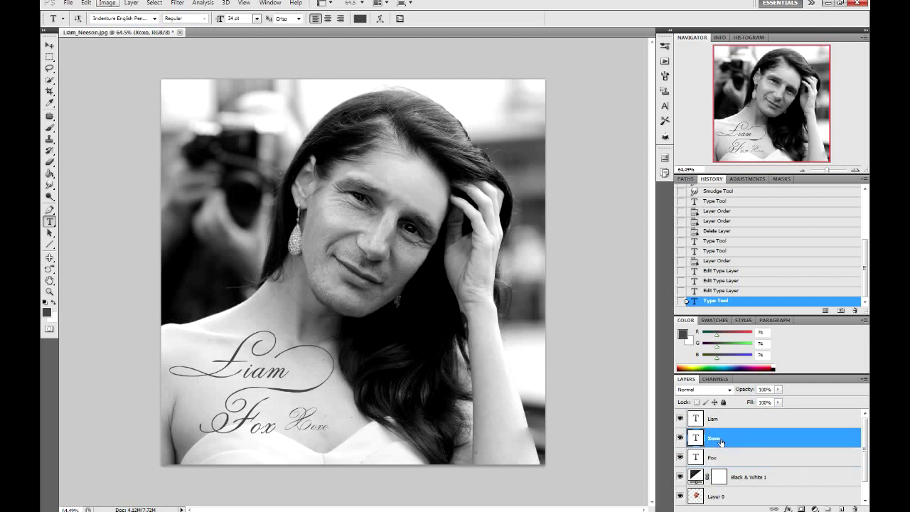
key(Delete)
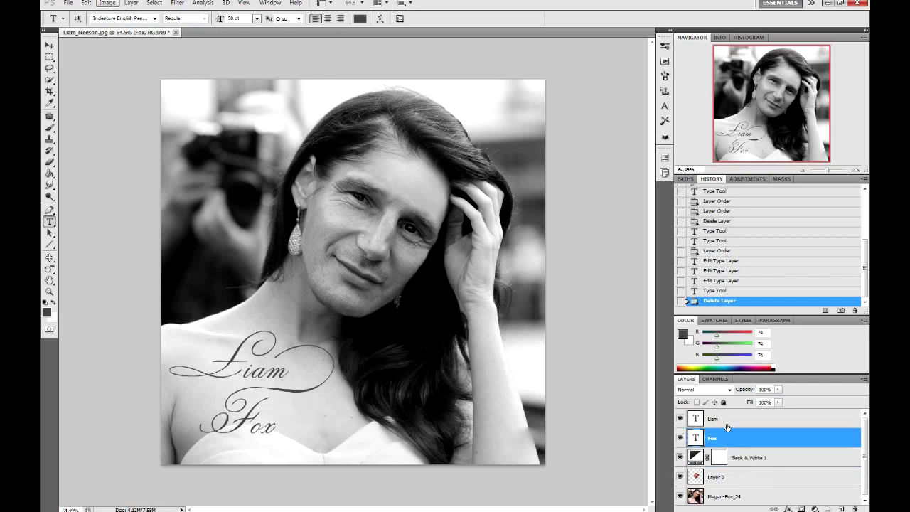
click(726, 425)
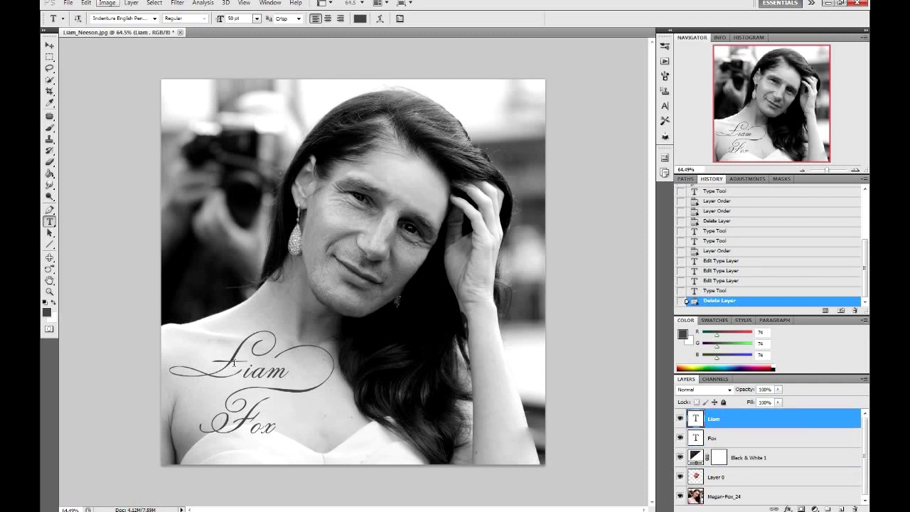
drag(234, 363, 246, 366)
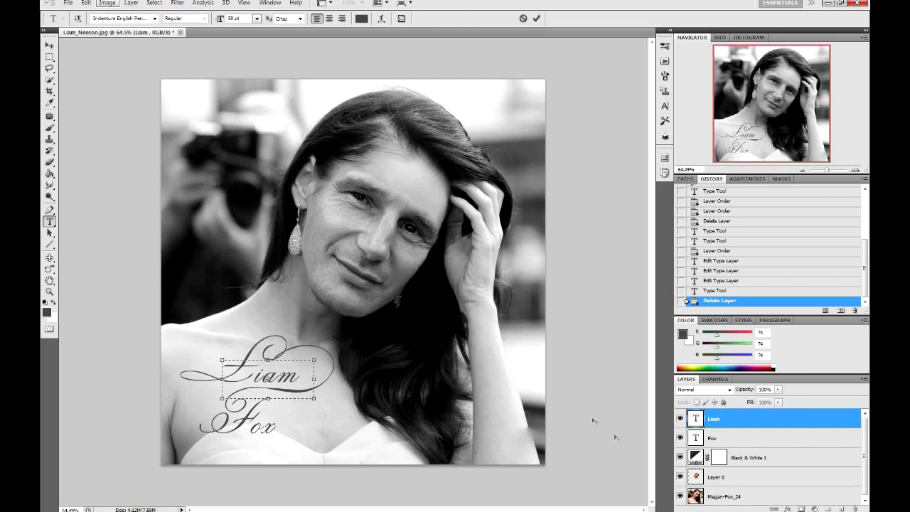
click(712, 438)
drag(235, 290, 243, 295)
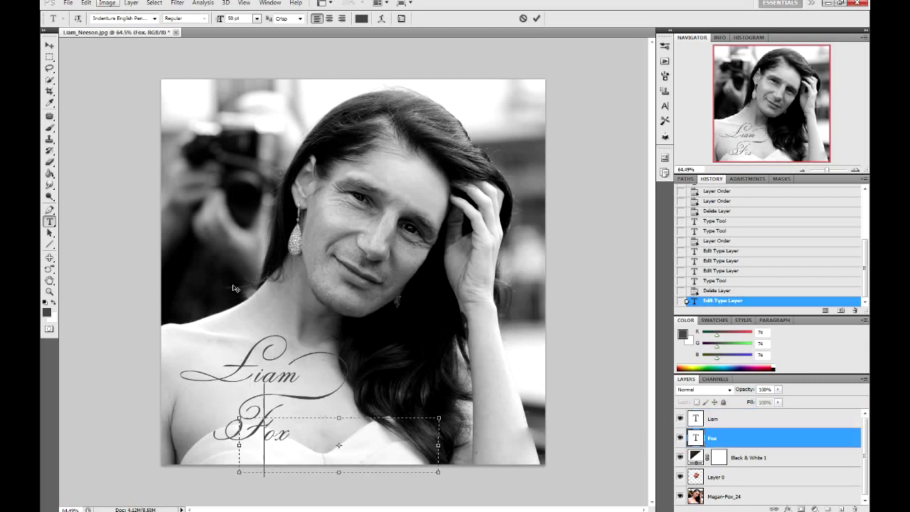
mouse_move(235, 288)
mouse_down()
mouse_move(251, 287)
mouse_move(225, 288)
mouse_up()
- Fine-tune Liam's position and move Fox up slightly, then commit
click(747, 419)
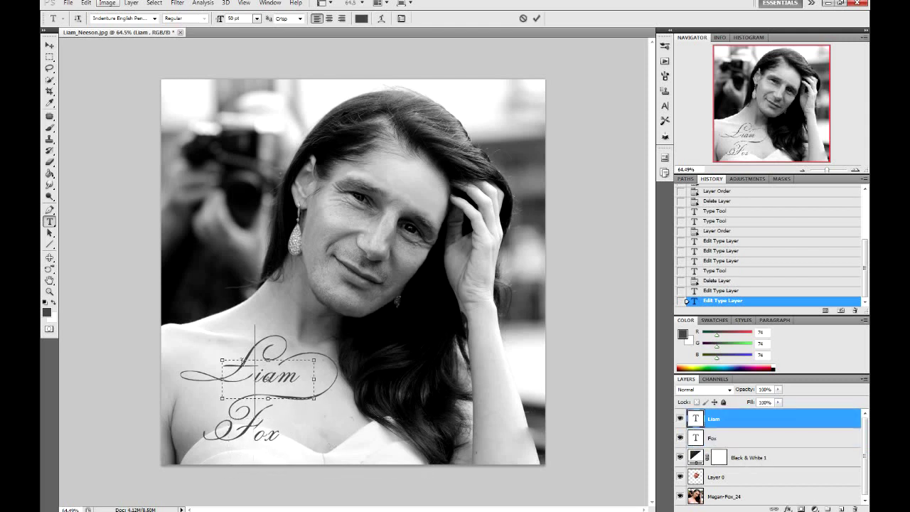
drag(183, 277, 207, 288)
click(711, 438)
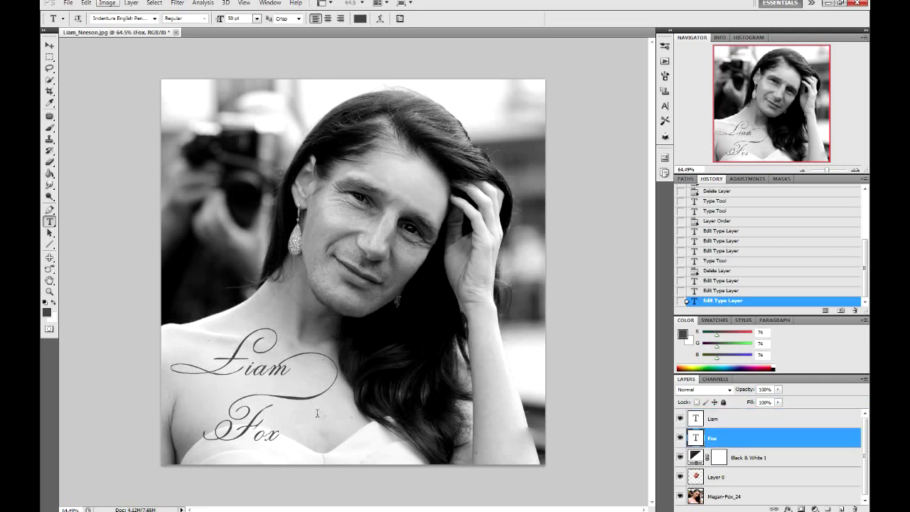
drag(234, 311, 226, 297)
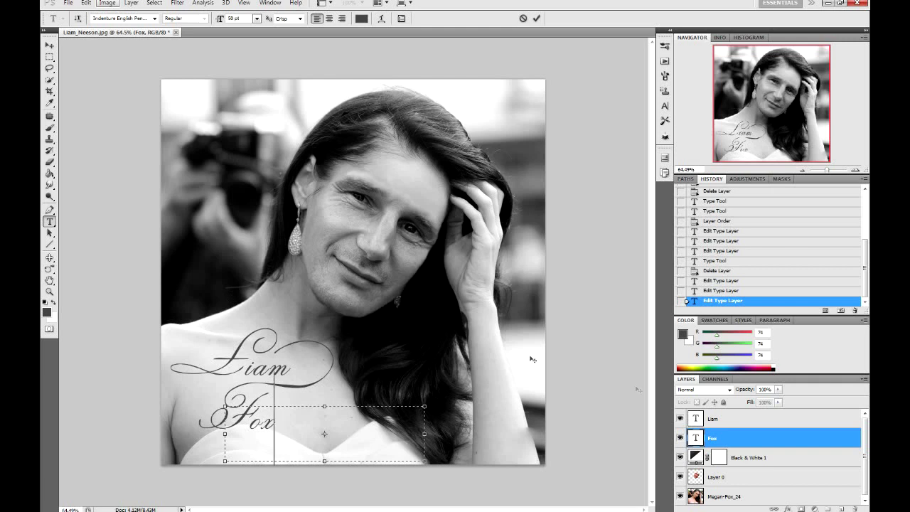
click(739, 475)
click(716, 424)
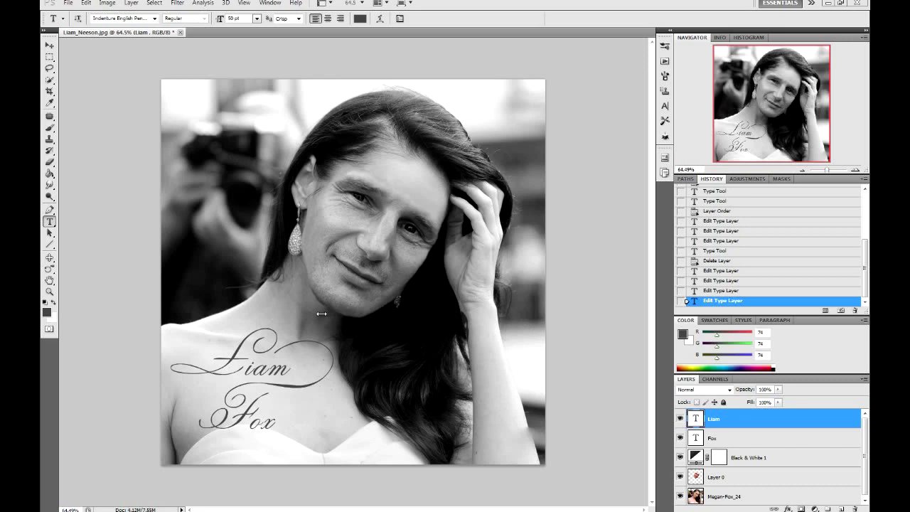
- Switch to the Eraser, back out of rasterizing Liam, and target Layer 0
scroll(294, 307, up, 1)
scroll(314, 305, up, 1)
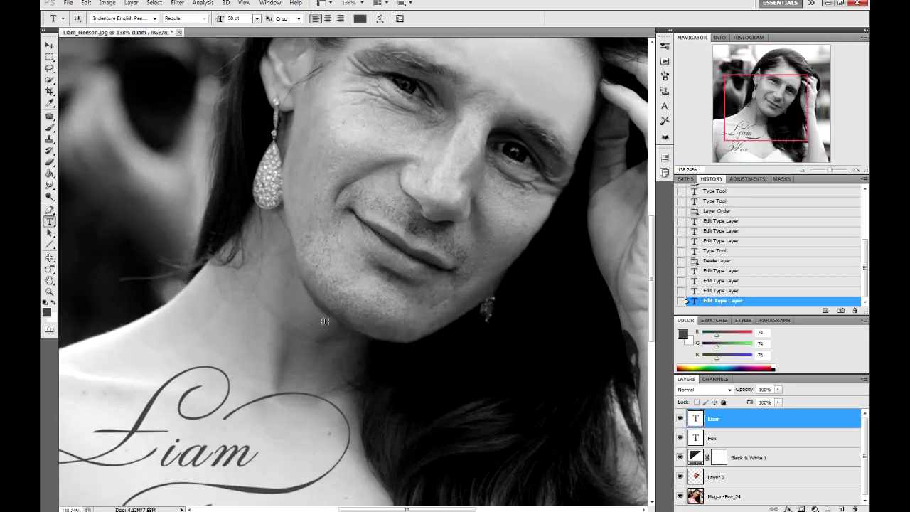
scroll(325, 321, up, 1)
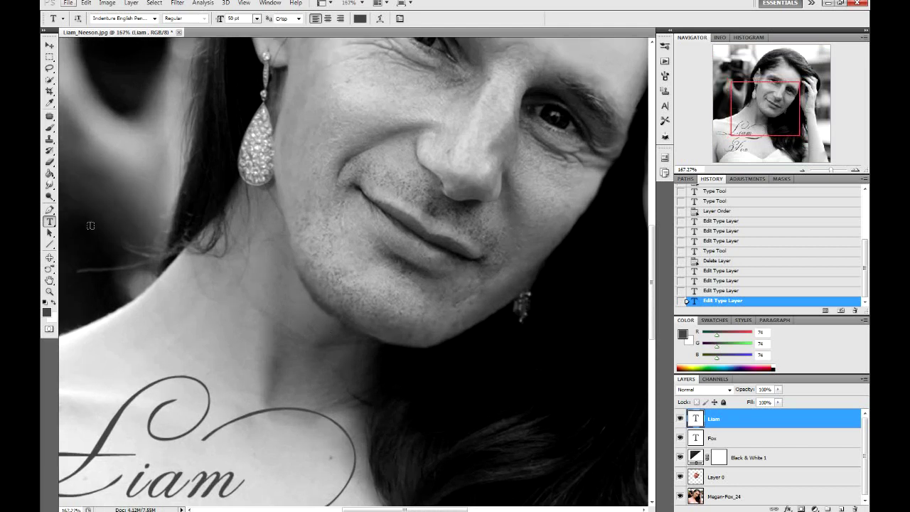
click(49, 162)
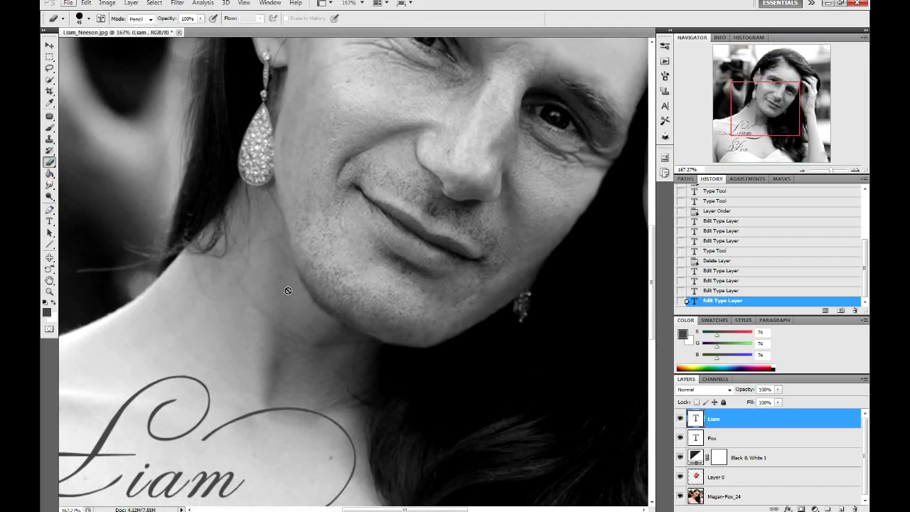
click(288, 290)
click(425, 202)
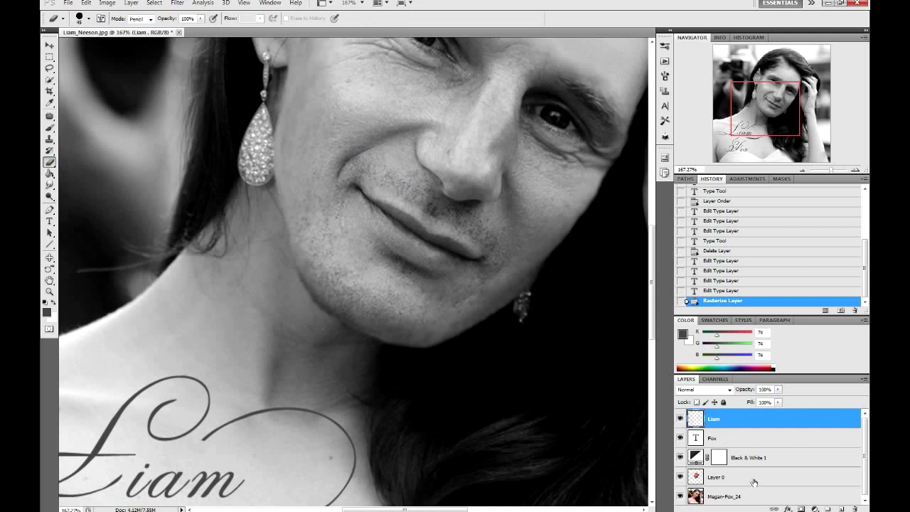
click(720, 291)
click(731, 474)
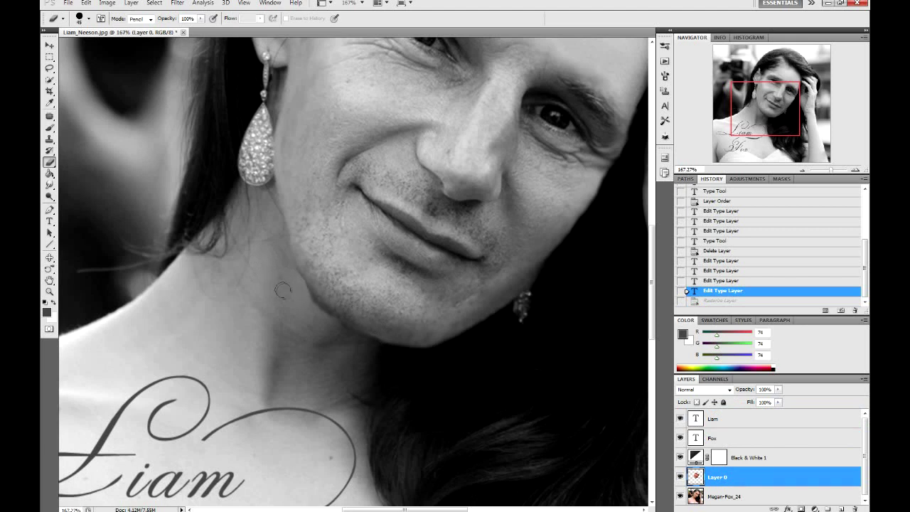
- Erase the face edge along the neck at 40% opacity, then revert those strokes
click(311, 325)
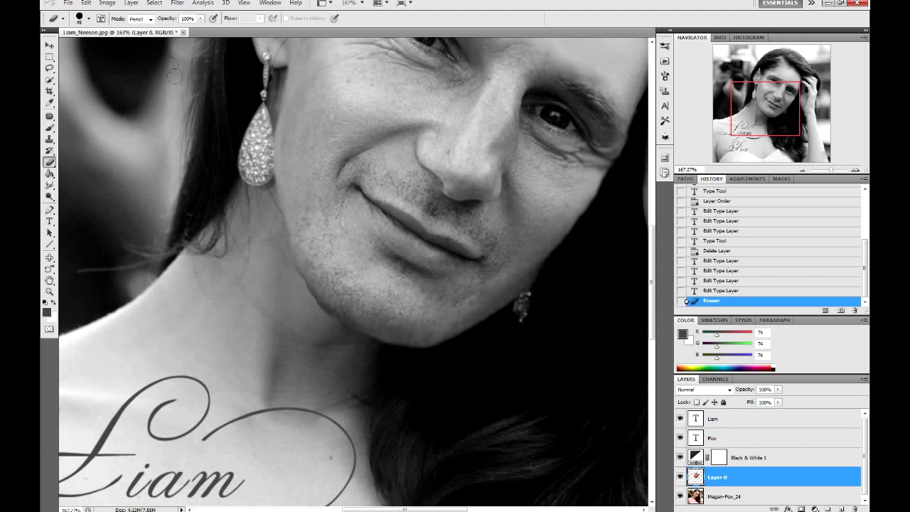
click(199, 20)
drag(197, 29, 171, 31)
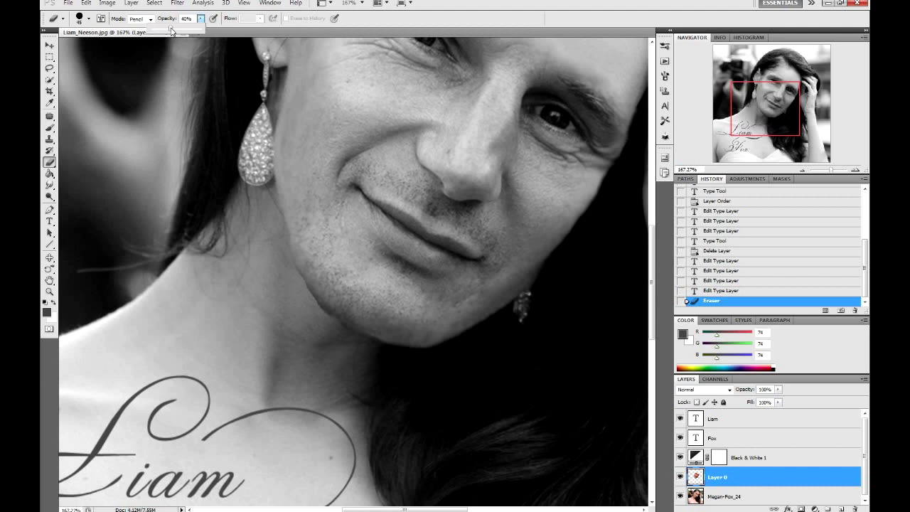
click(268, 228)
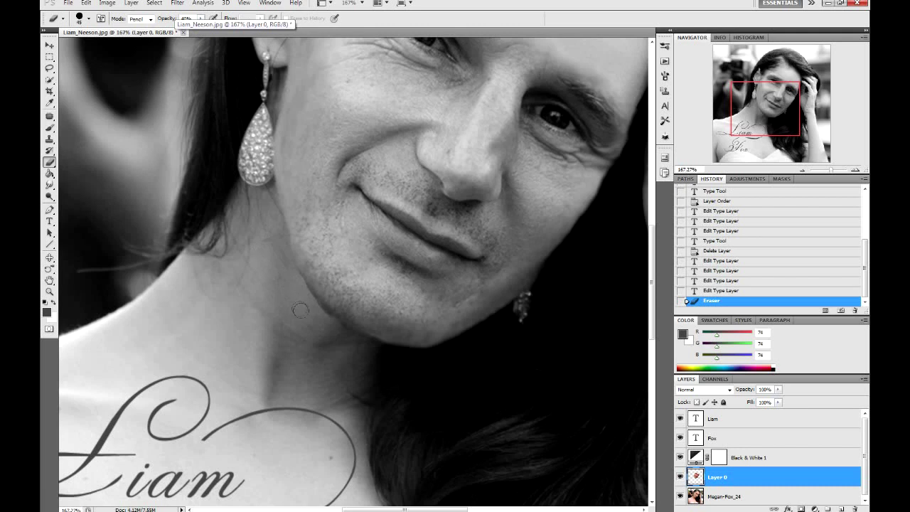
click(315, 331)
click(319, 331)
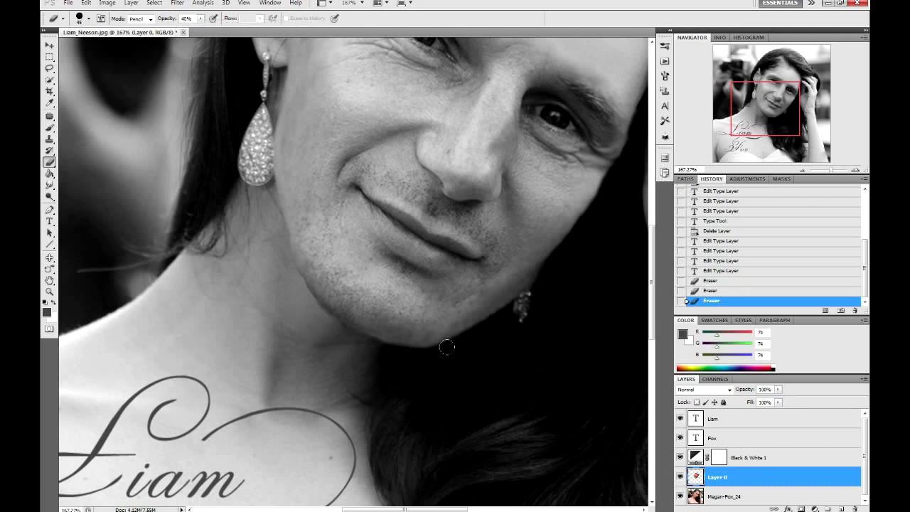
click(428, 349)
click(424, 353)
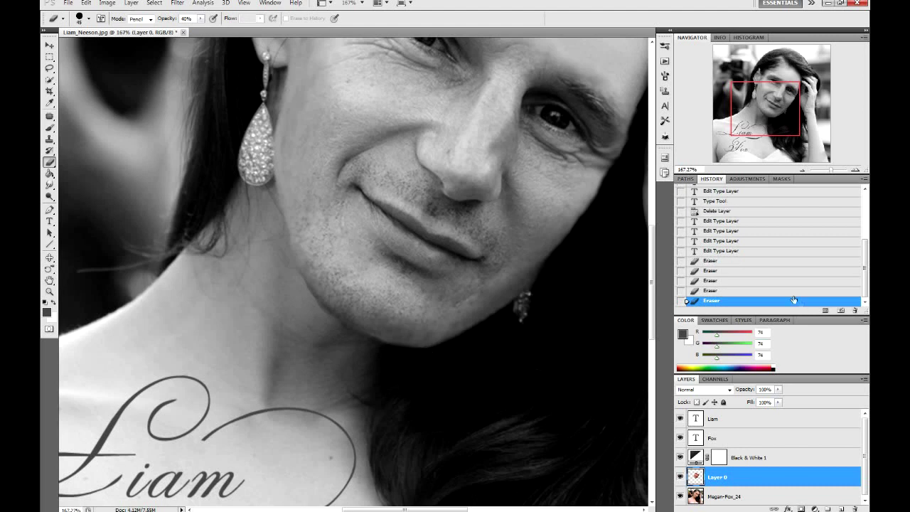
click(741, 261)
key(ctrl+alt+z)
- Erase along the neck seam on Layer 0 again, undo the last stroke, and fit the image with Ctrl+0
click(288, 272)
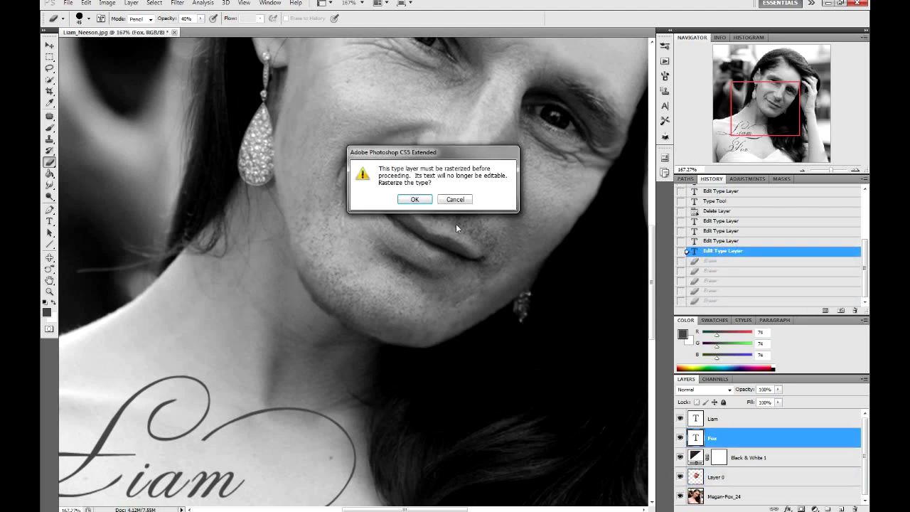
click(455, 198)
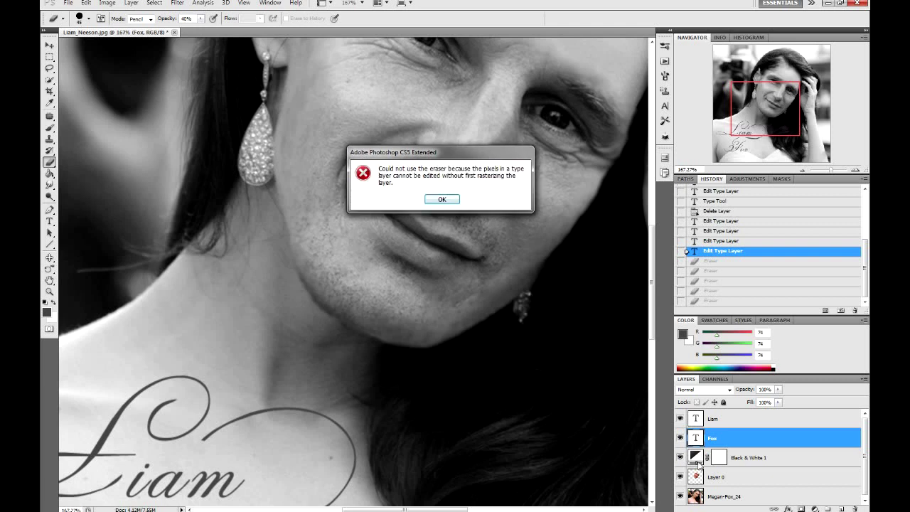
click(452, 201)
click(735, 480)
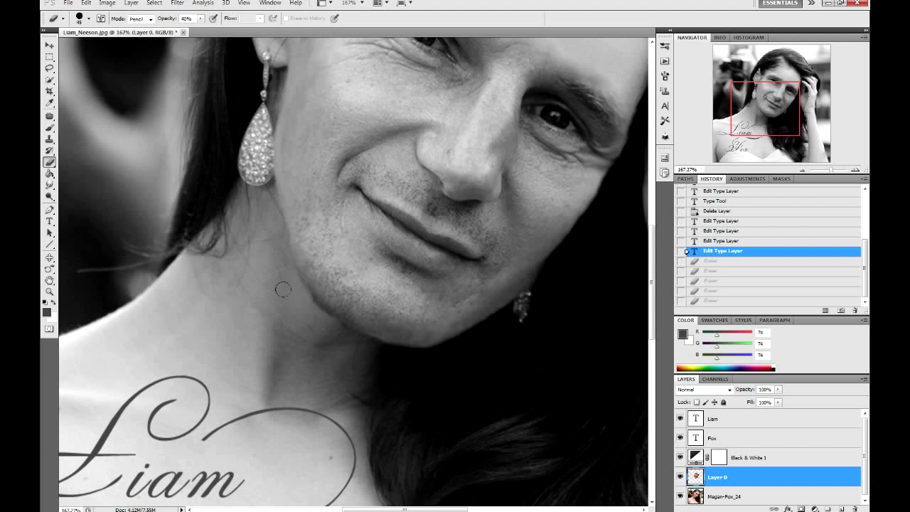
drag(296, 308, 306, 325)
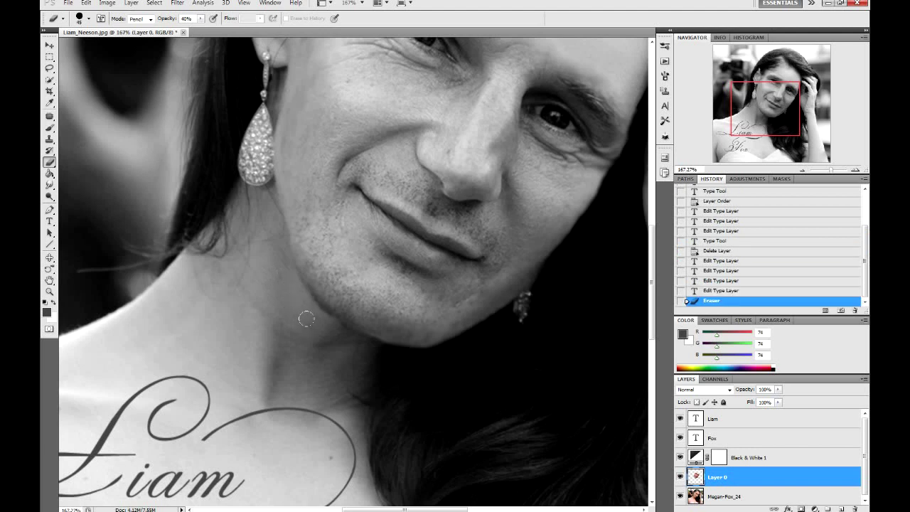
click(299, 313)
click(320, 324)
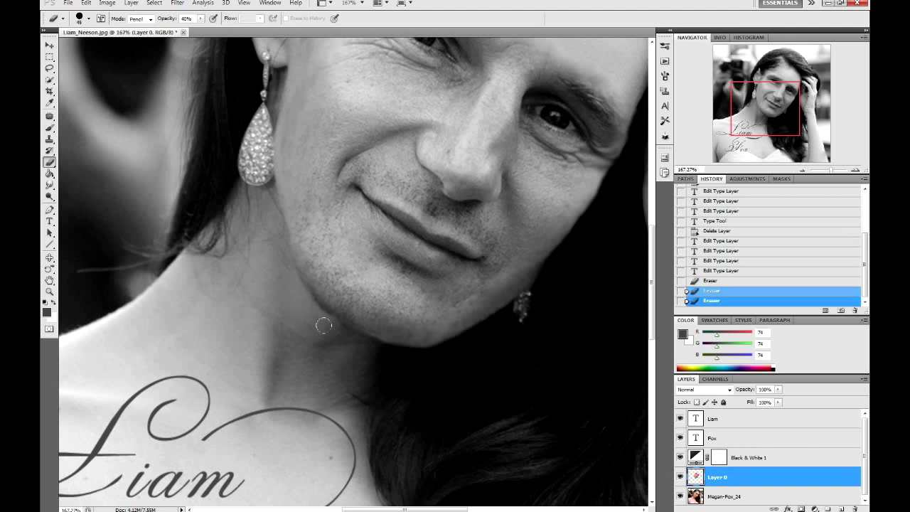
key(ctrl+alt+z)
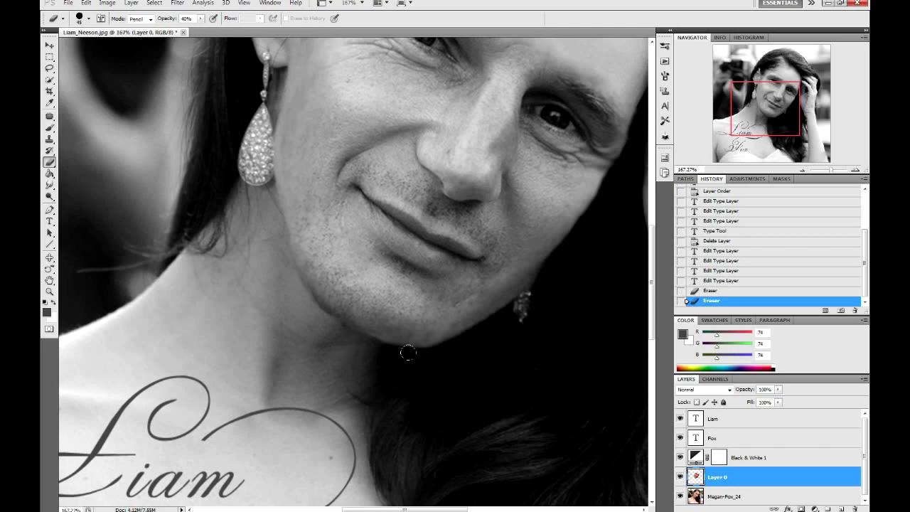
key(ctrl+0)
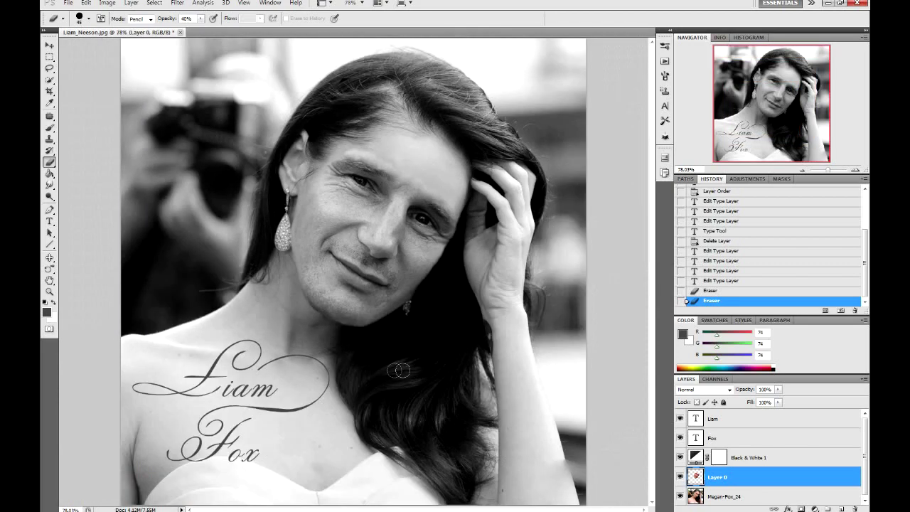
- Zoom and pan around the photo to inspect the blended neck seam
scroll(279, 313, up, 2)
scroll(298, 327, up, 1)
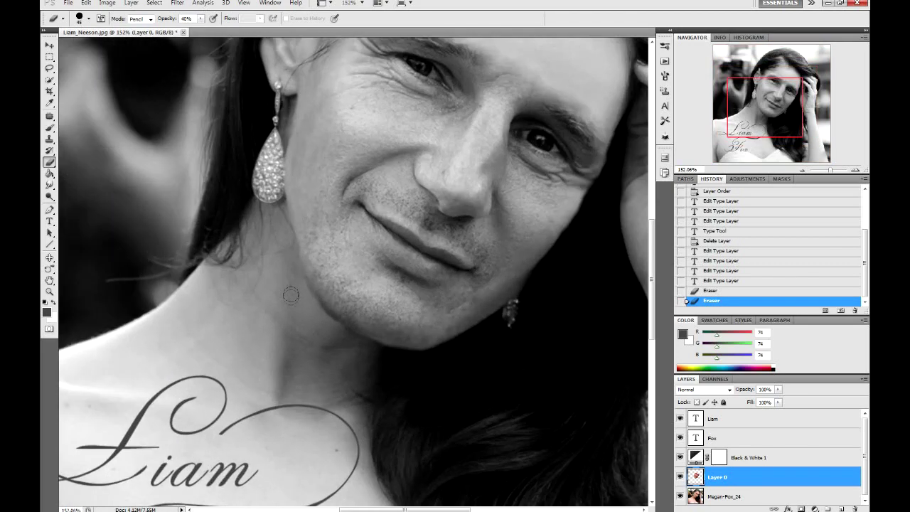
scroll(319, 340, up, 1)
scroll(325, 343, down, 2)
scroll(325, 352, down, 1)
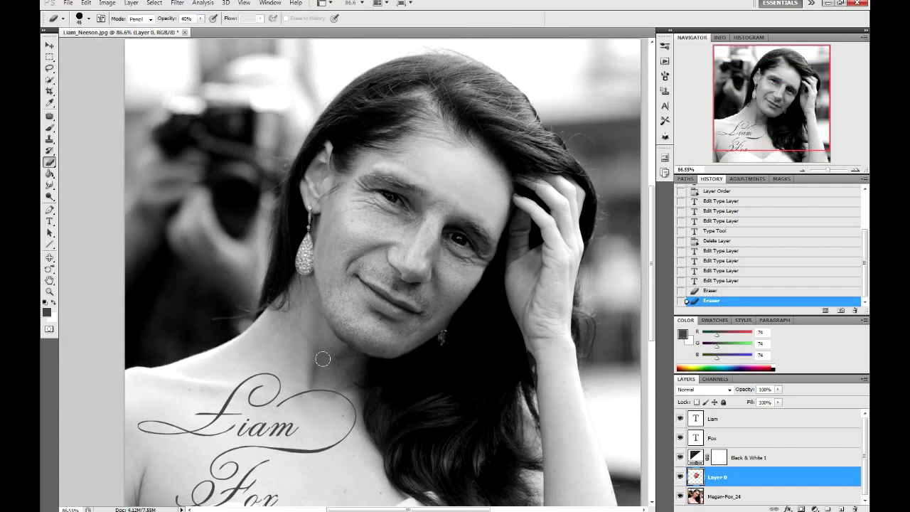
scroll(324, 360, down, 1)
scroll(323, 360, down, 1)
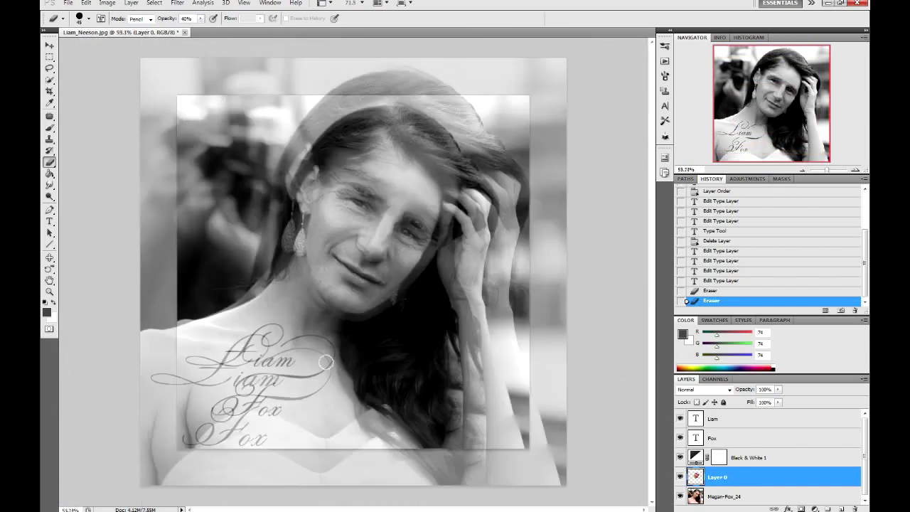
scroll(341, 356, down, 1)
scroll(359, 354, up, 1)
scroll(362, 352, up, 1)
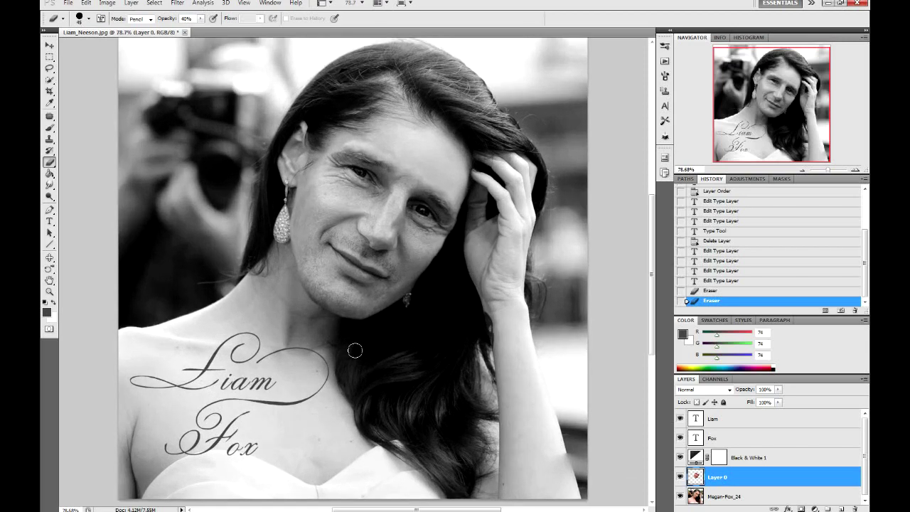
scroll(274, 321, up, 1)
scroll(272, 317, up, 1)
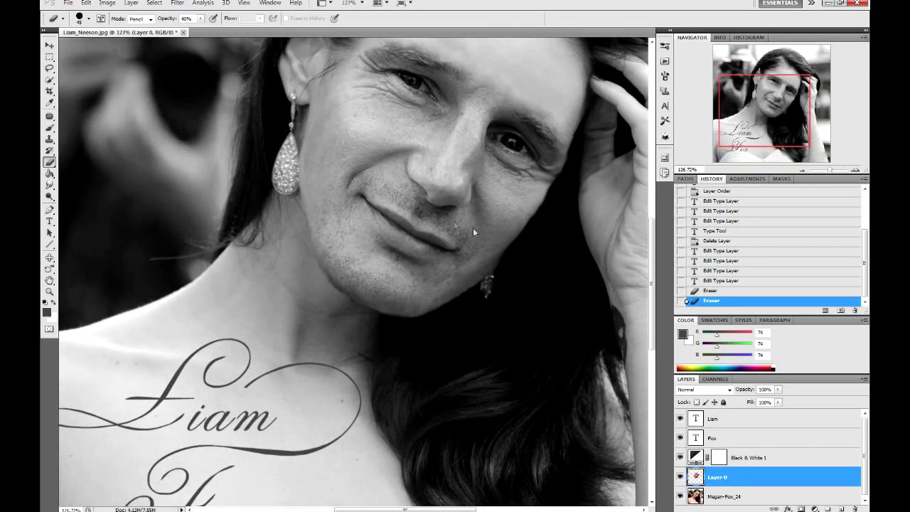
drag(649, 309, 650, 250)
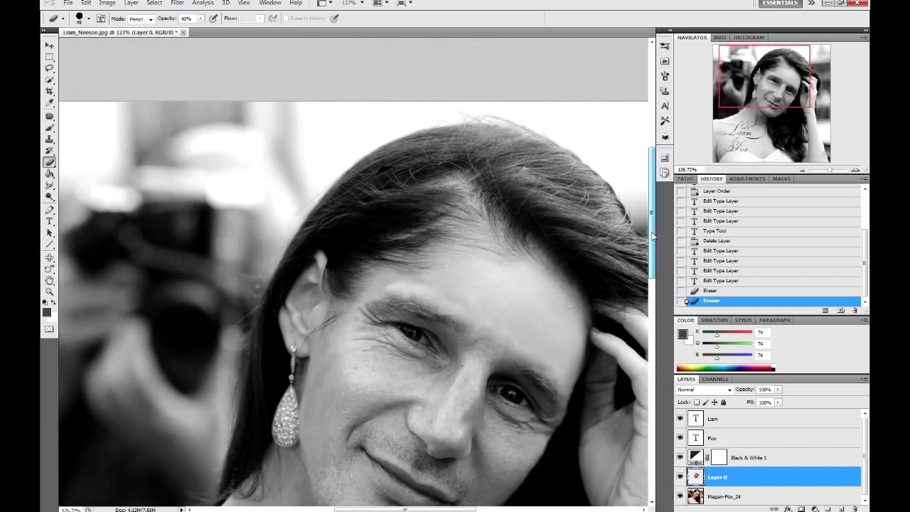
scroll(651, 250, down, 1)
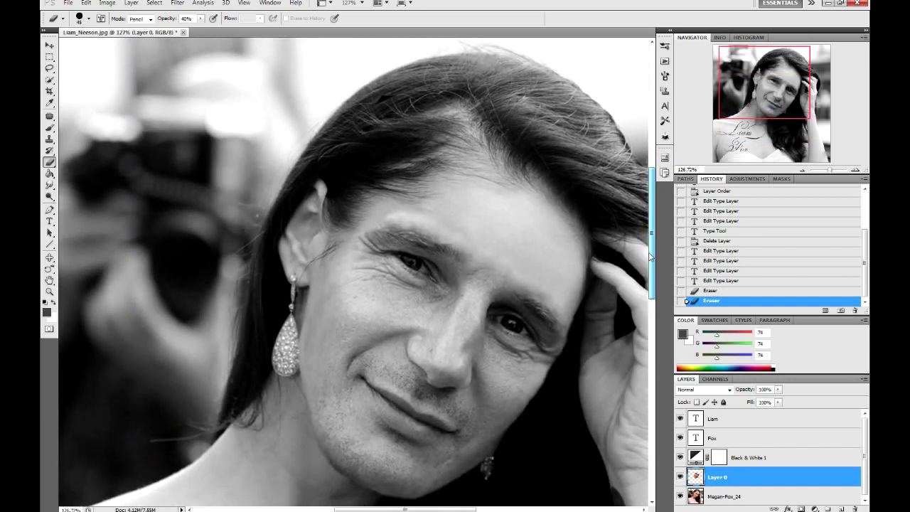
- Activate the 13 px soft Brush and show the preset picker's list of brush sets
click(49, 127)
click(79, 130)
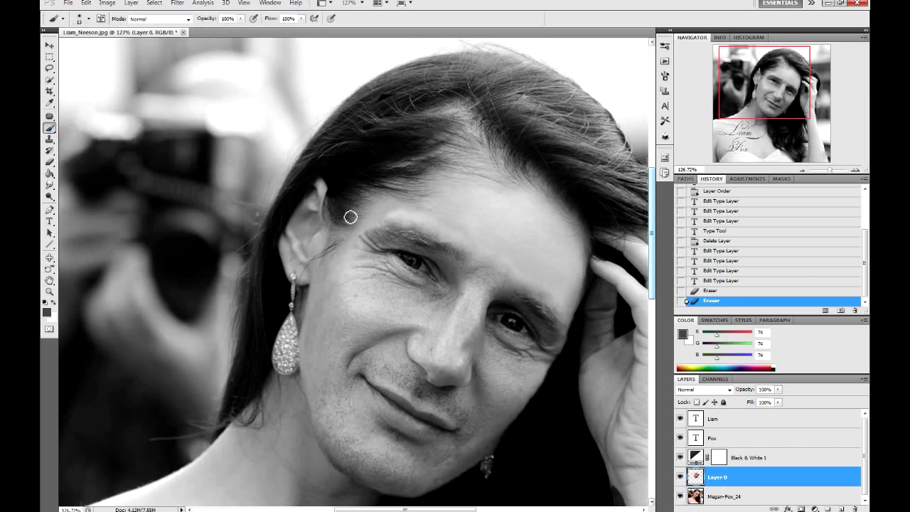
right_click(349, 217)
click(468, 221)
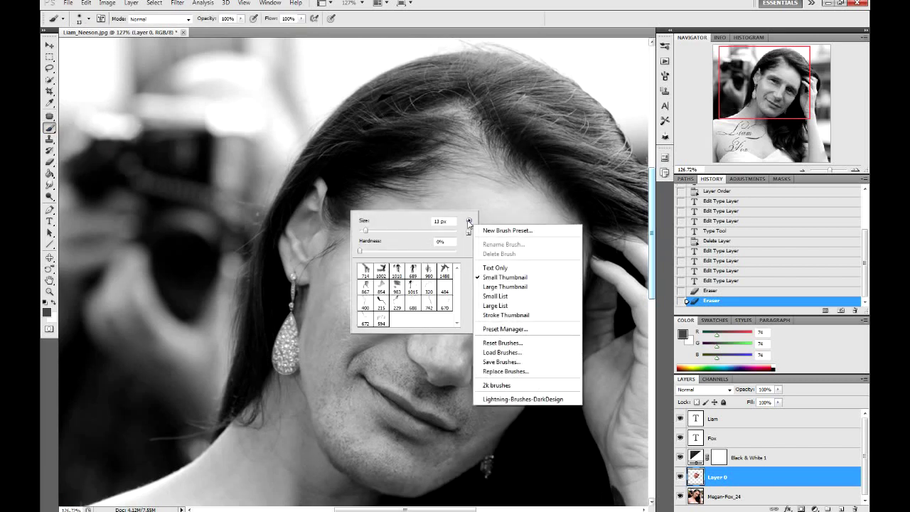
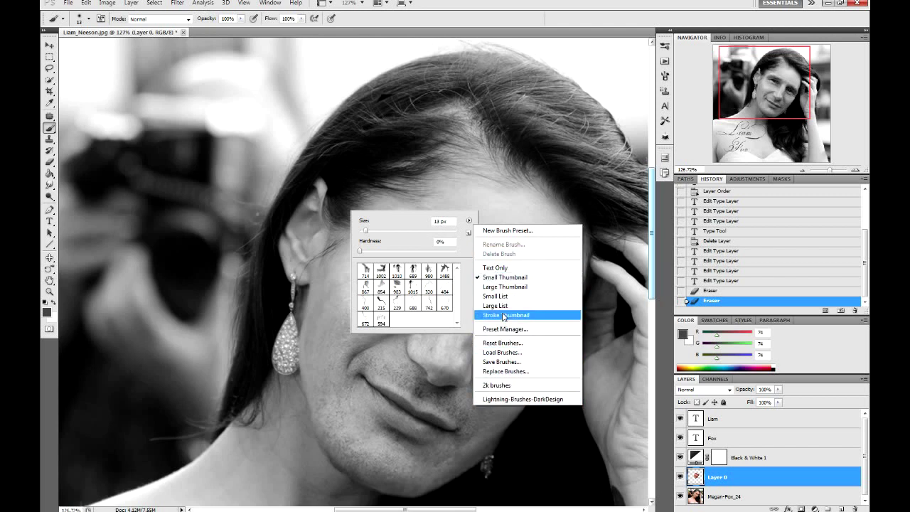
- Cancel Load Brushes and close the brush preset picker without loading any new set
click(469, 221)
click(469, 221)
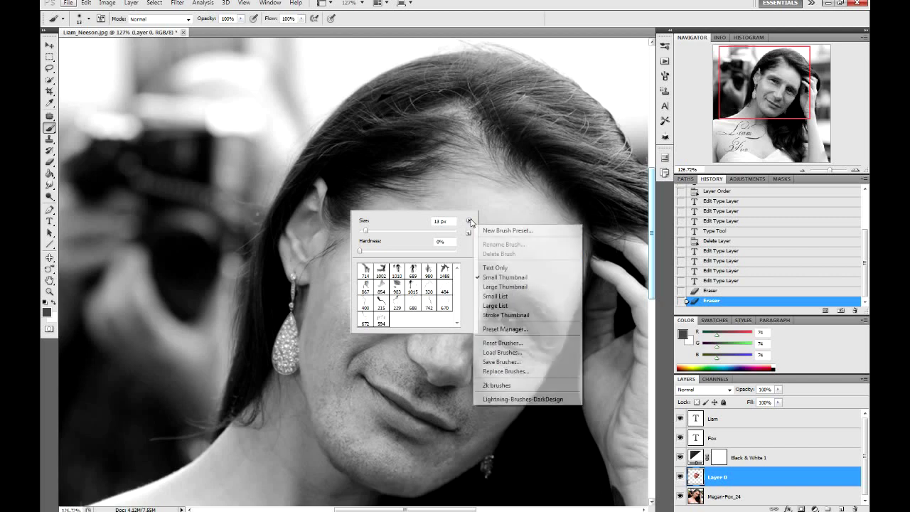
click(515, 352)
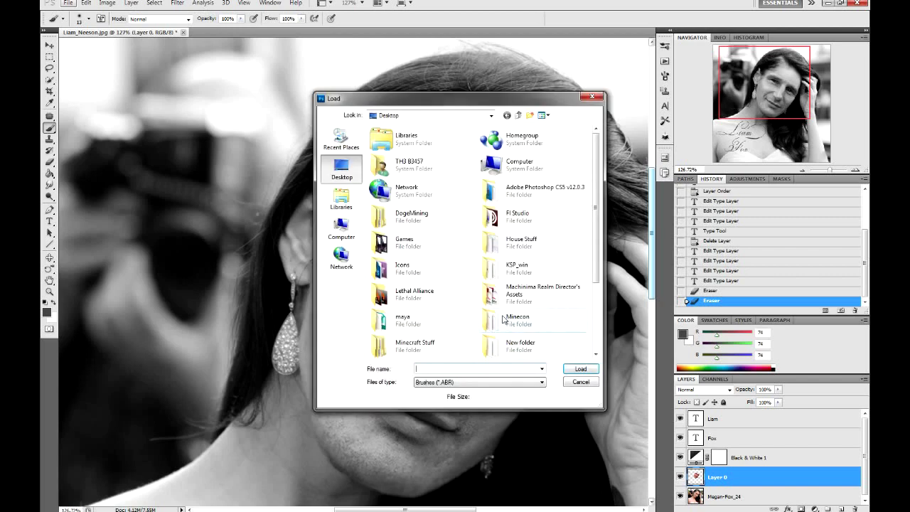
click(581, 382)
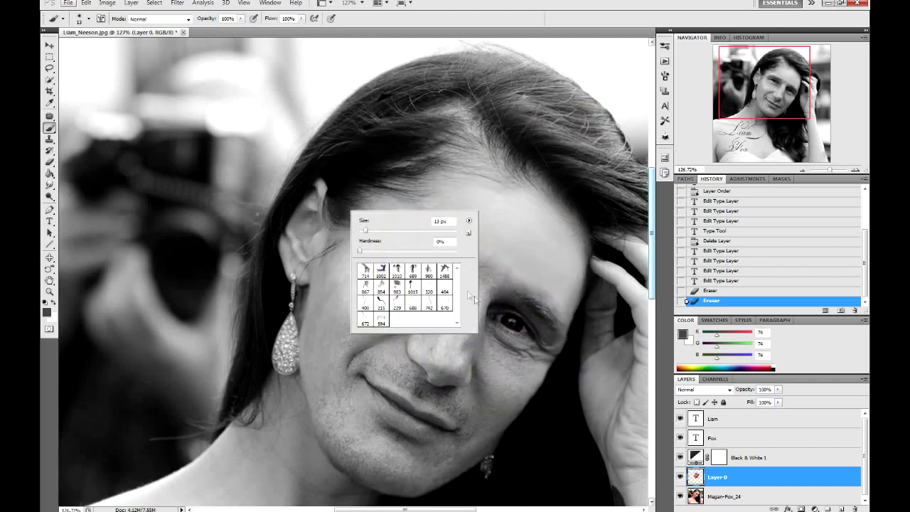
click(468, 221)
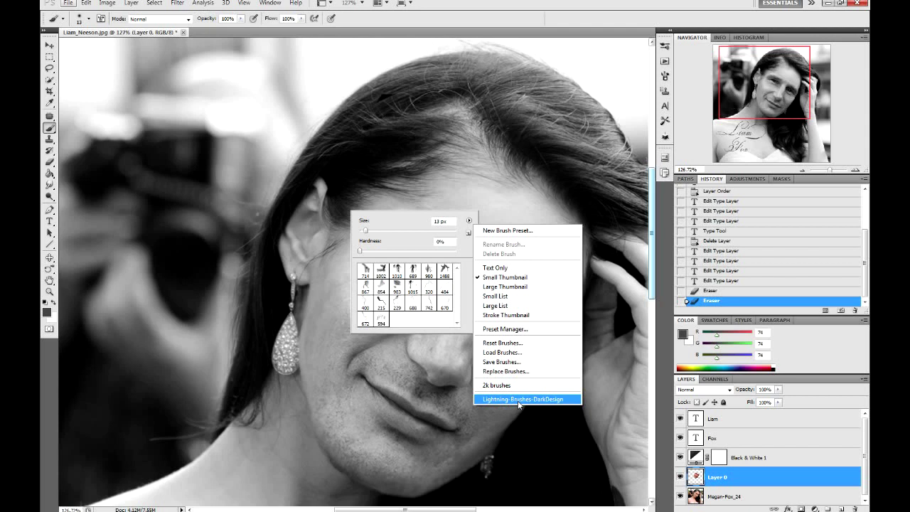
key(Escape)
key(Escape)
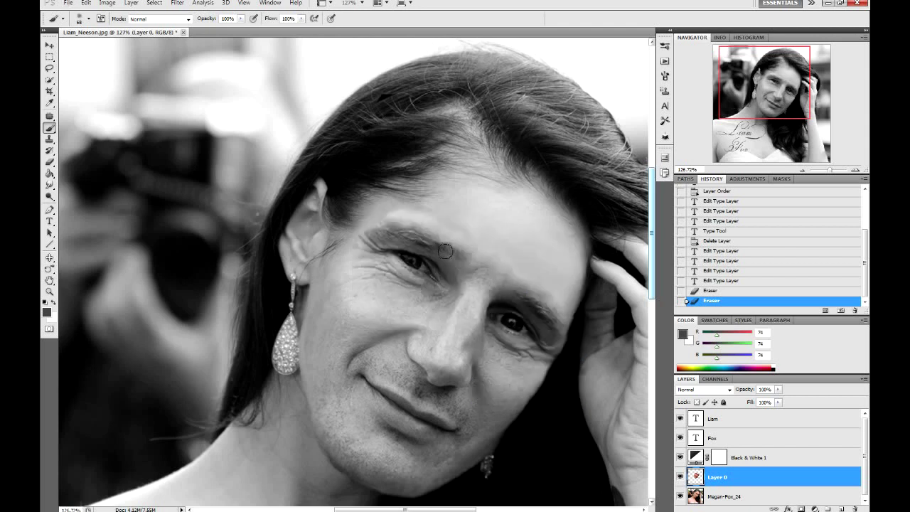
- Try grey dabs and bands on the forehead with the soft 81 px brush, undoing each
right_click(412, 235)
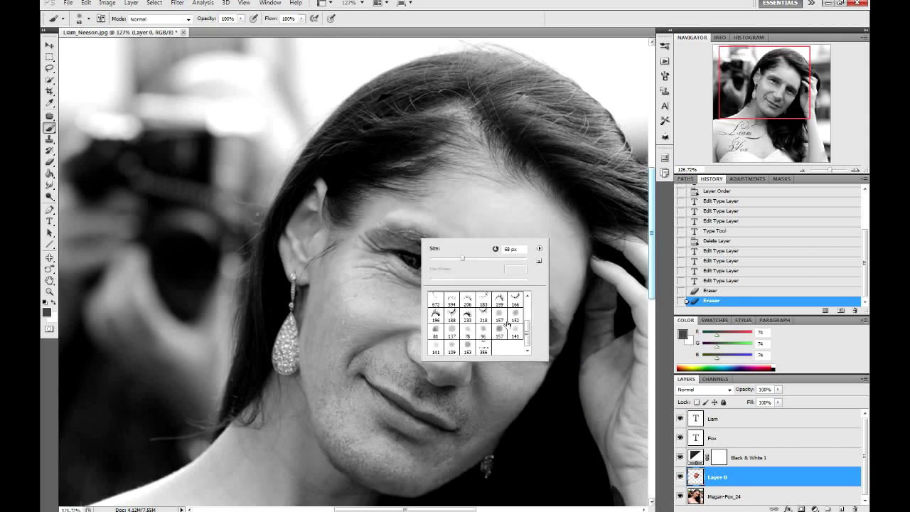
click(436, 331)
click(454, 207)
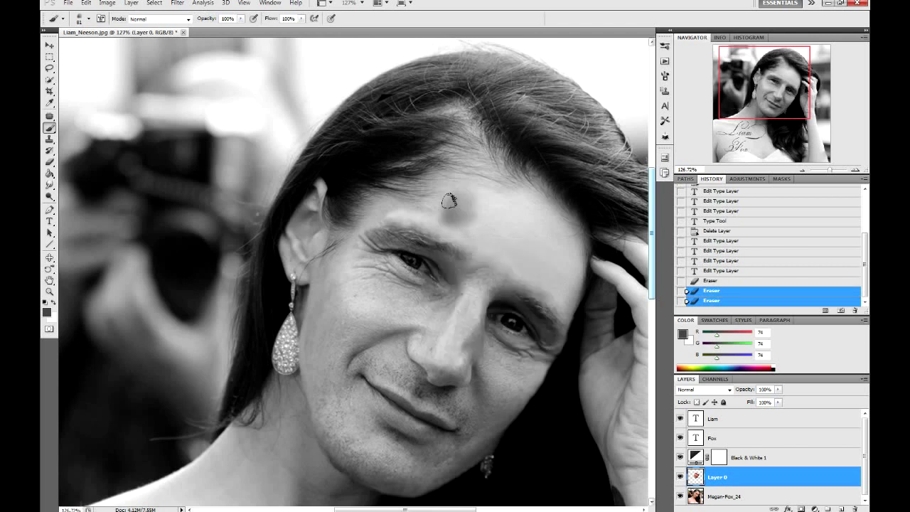
key(ctrl+z)
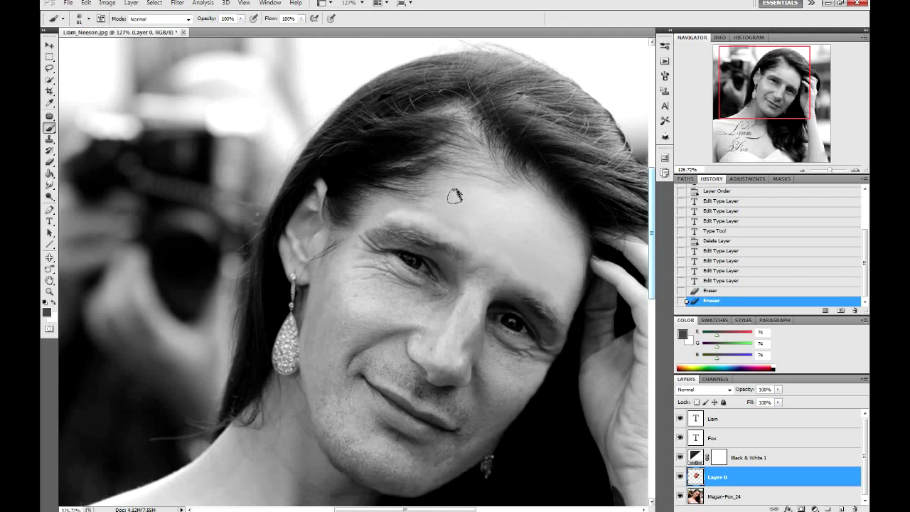
drag(458, 199, 558, 229)
key(ctrl+z)
click(495, 235)
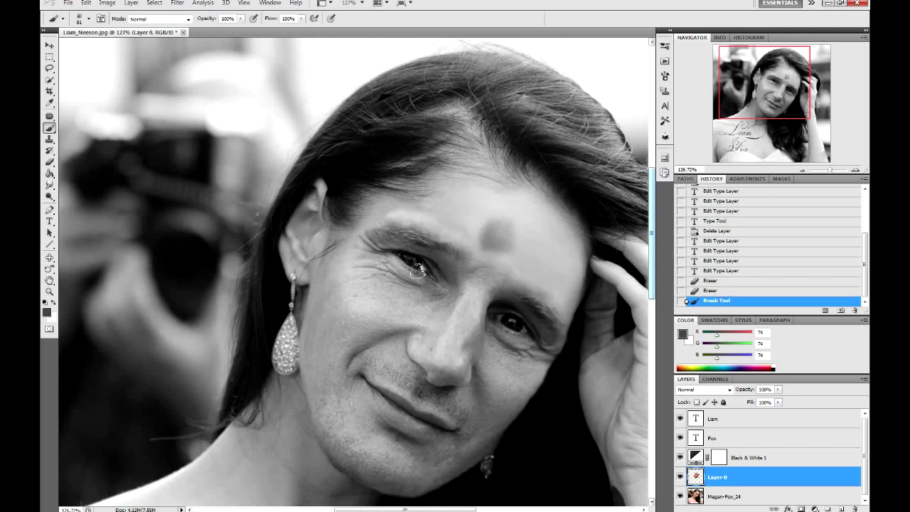
key(ctrl+z)
click(465, 232)
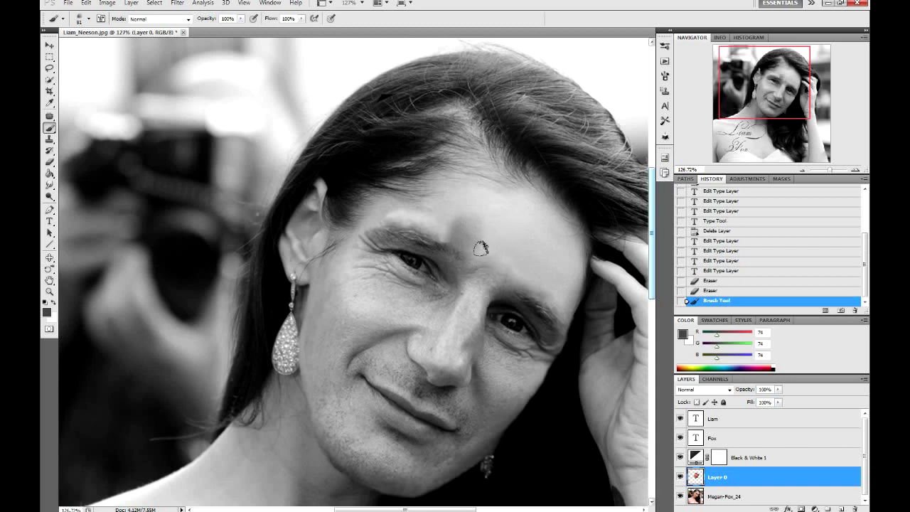
click(482, 244)
key(ctrl+z)
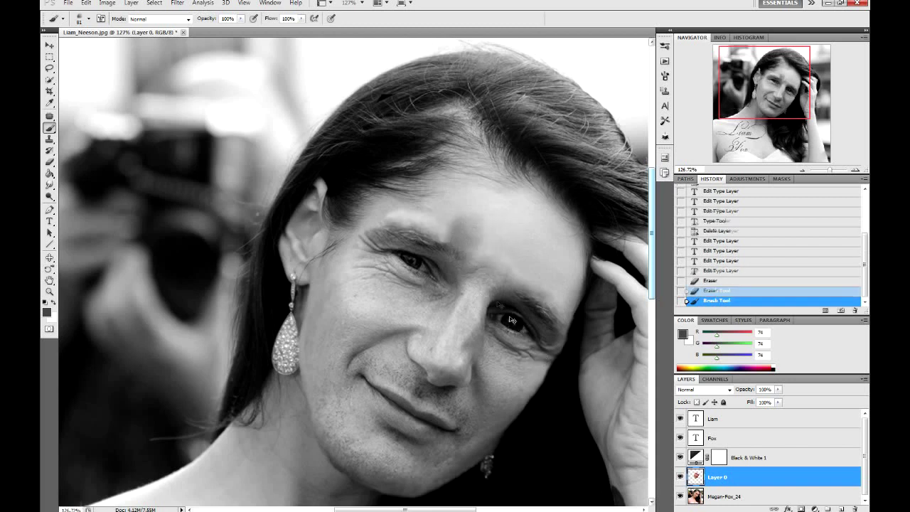
click(481, 245)
- Revert the dark strokes in History, sample light grey 194, and dab it over the forehead
click(717, 291)
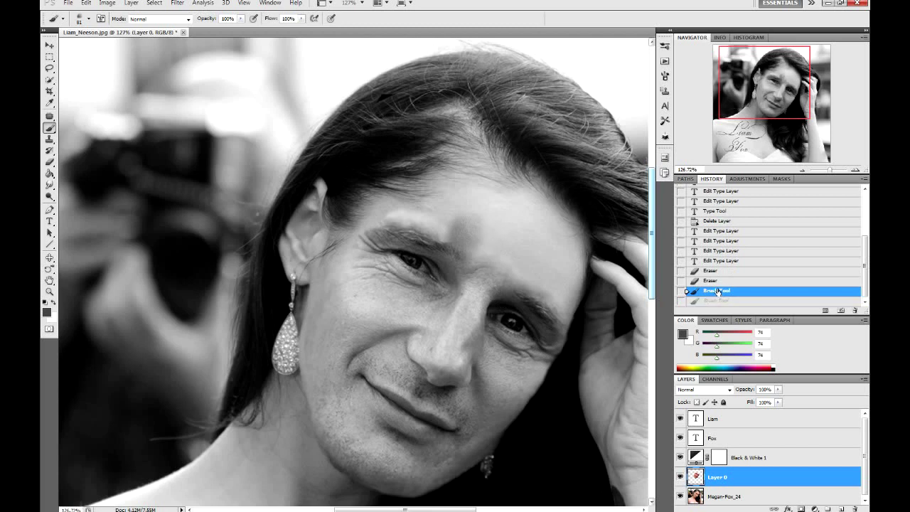
click(715, 283)
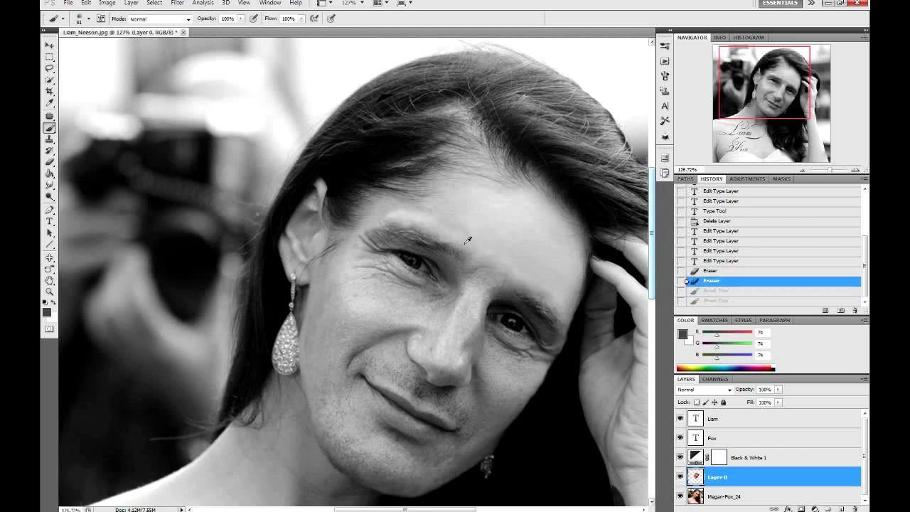
alt+click(486, 226)
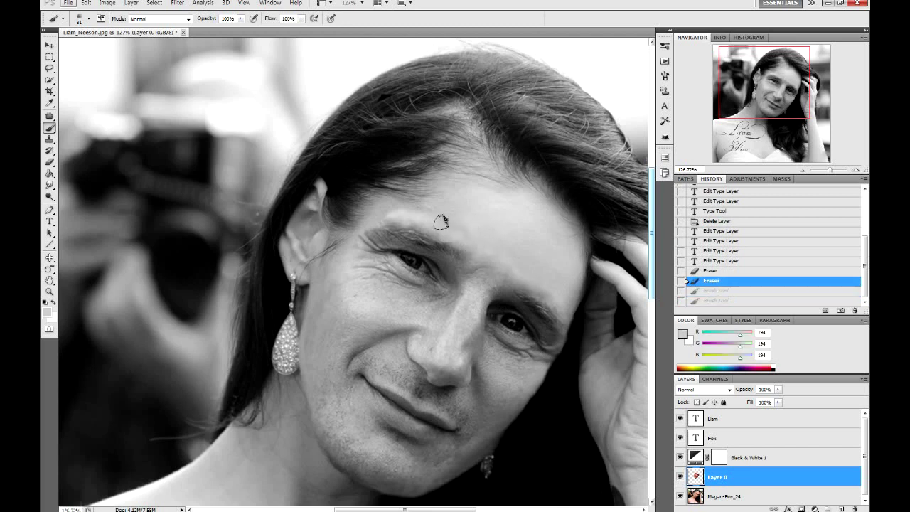
click(442, 218)
click(481, 236)
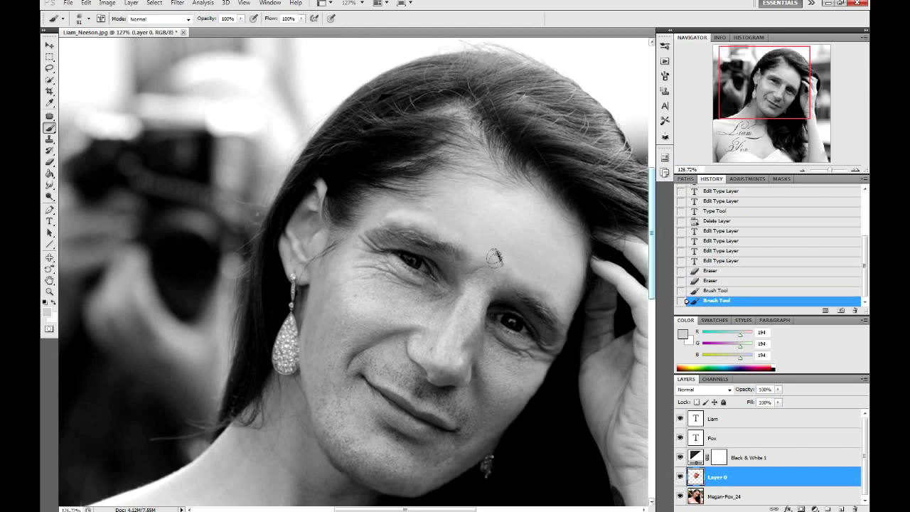
scroll(498, 249, up, 3)
click(475, 213)
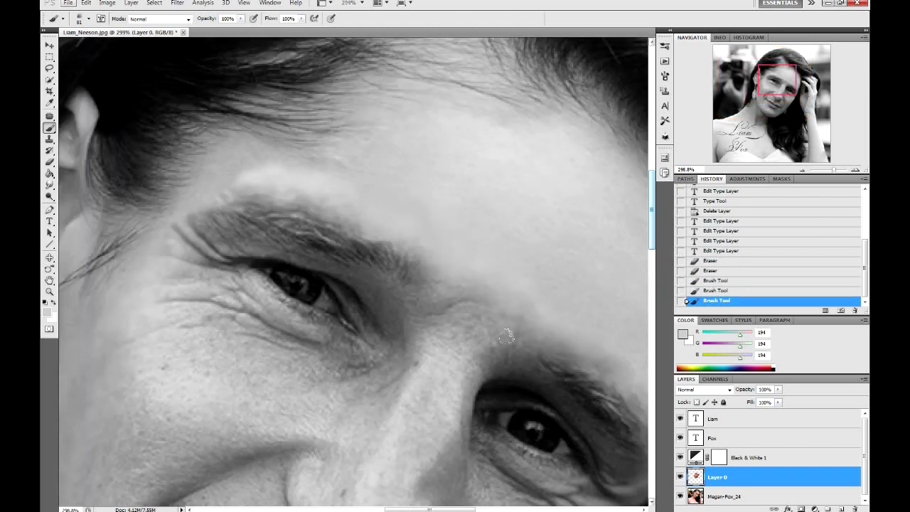
click(544, 244)
click(526, 311)
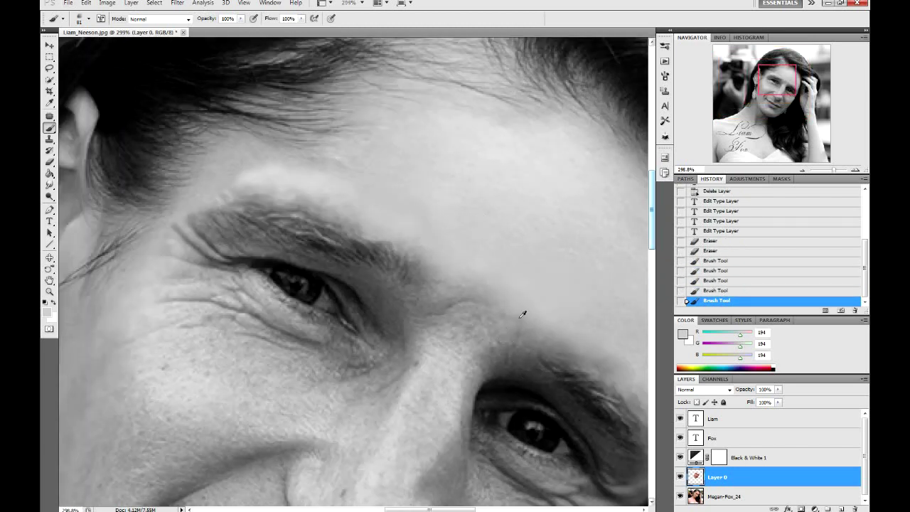
scroll(526, 310, down, 3)
- Paint broad light grey over the forehead and under the right eye with the soft 137 brush
right_click(495, 279)
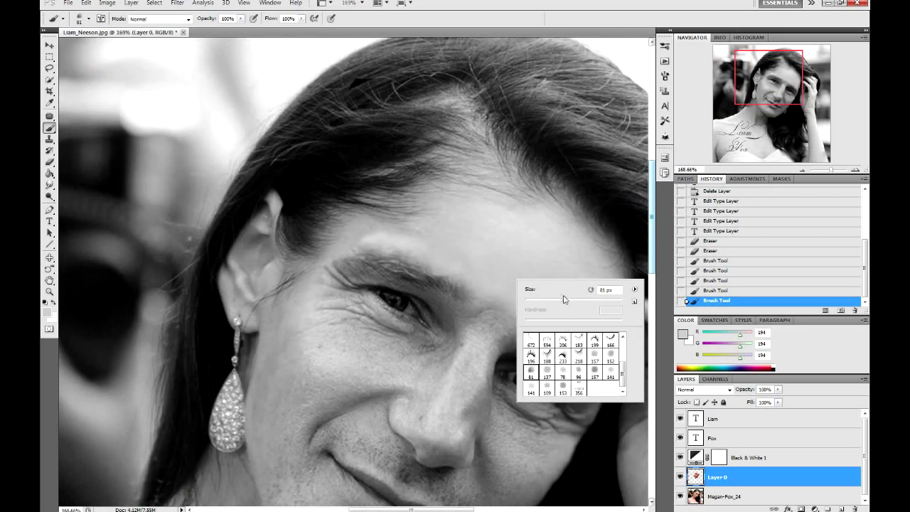
click(547, 375)
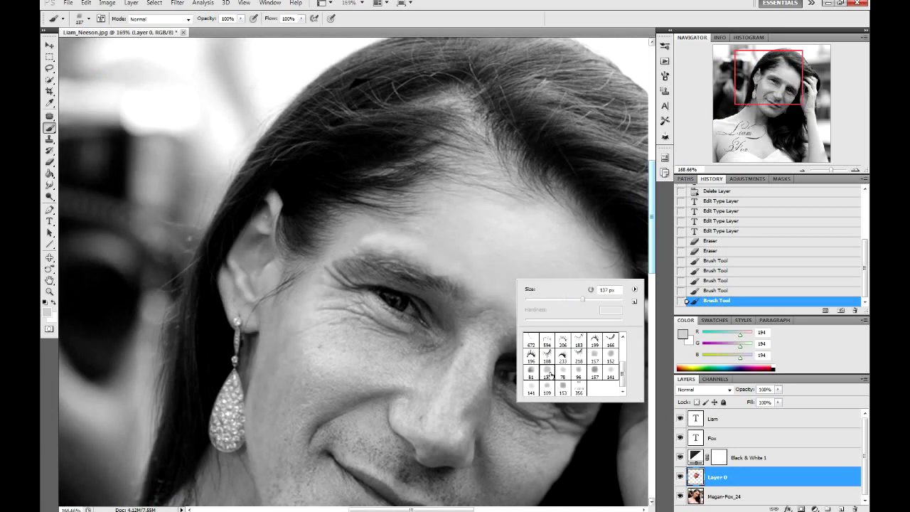
click(475, 214)
click(547, 334)
scroll(457, 285, down, 2)
scroll(457, 284, down, 2)
- Replace the wrinkled cheek skin below the left eye with forehead skin using the Patch Tool
scroll(427, 327, down, 2)
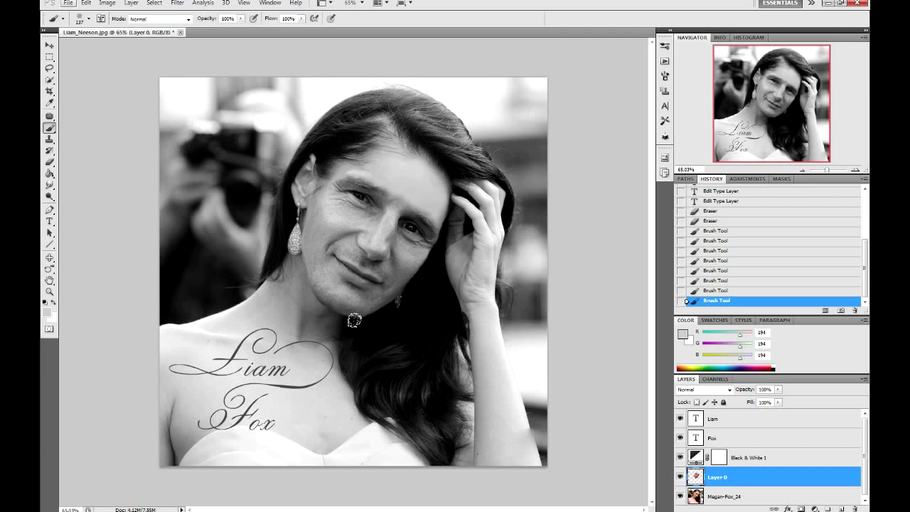
scroll(416, 285, up, 5)
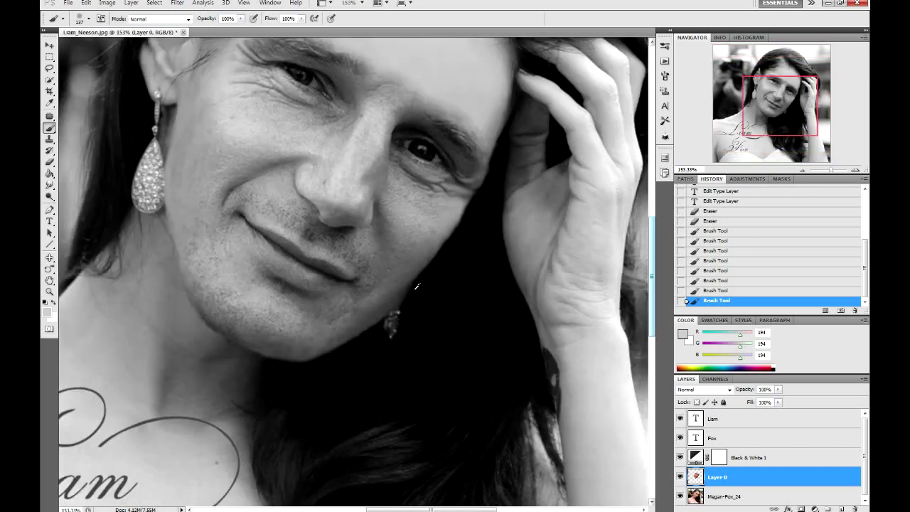
scroll(323, 270, down, 2)
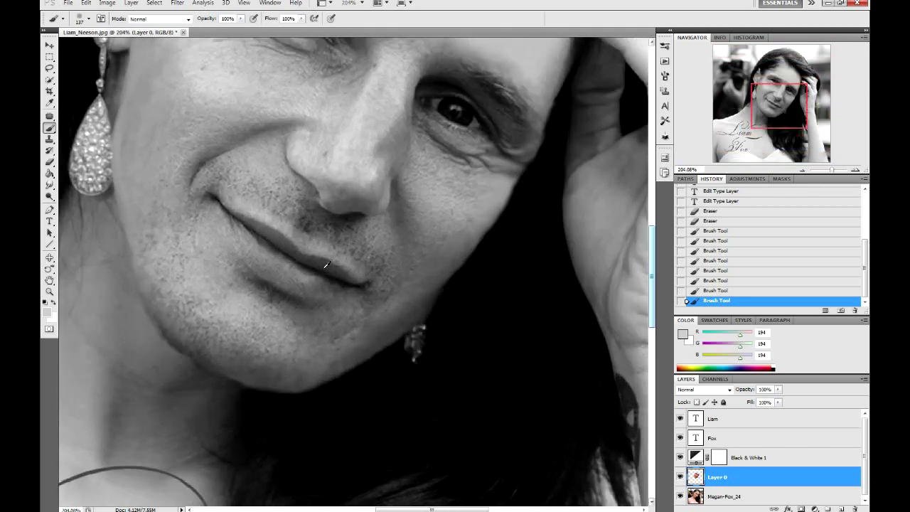
scroll(295, 244, up, 2)
scroll(295, 243, up, 3)
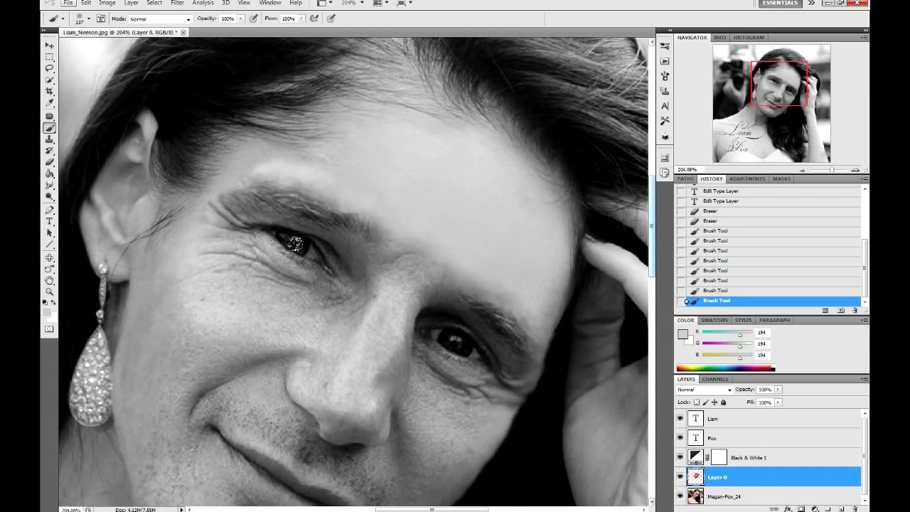
drag(49, 116, 71, 135)
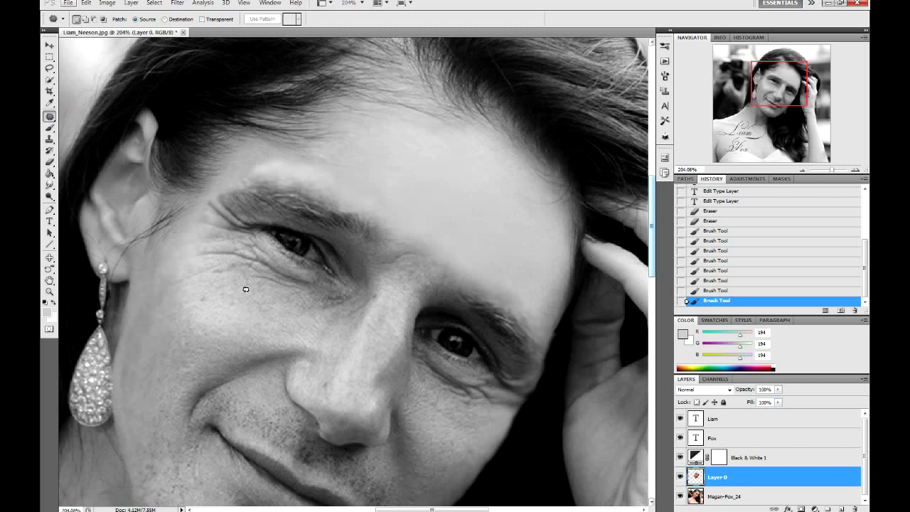
drag(277, 316, 246, 296)
mouse_move(258, 306)
mouse_down()
mouse_move(331, 187)
mouse_move(415, 158)
mouse_up()
mouse_move(272, 321)
mouse_down()
mouse_move(244, 293)
mouse_move(260, 306)
mouse_up()
key(ctrl+d)
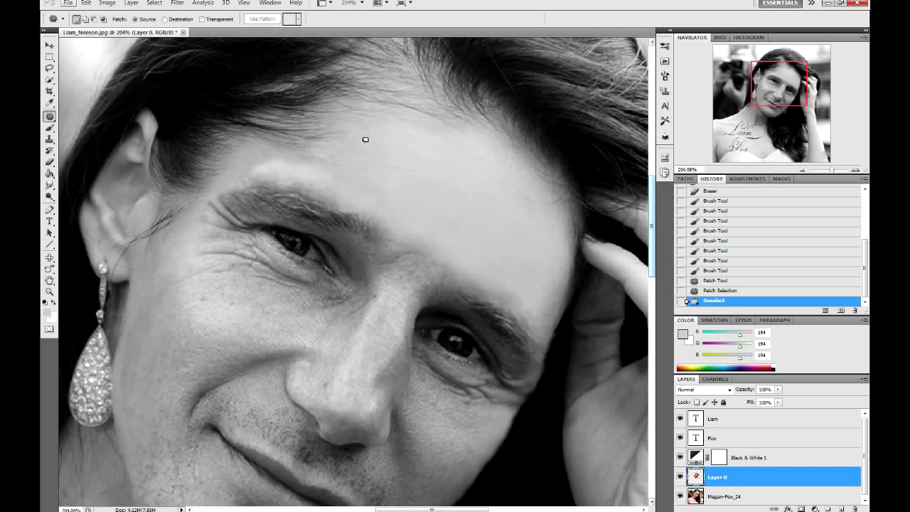
- Switch to the Healing Brush Tool and heal the skin just above the eyebrow
right_click(50, 116)
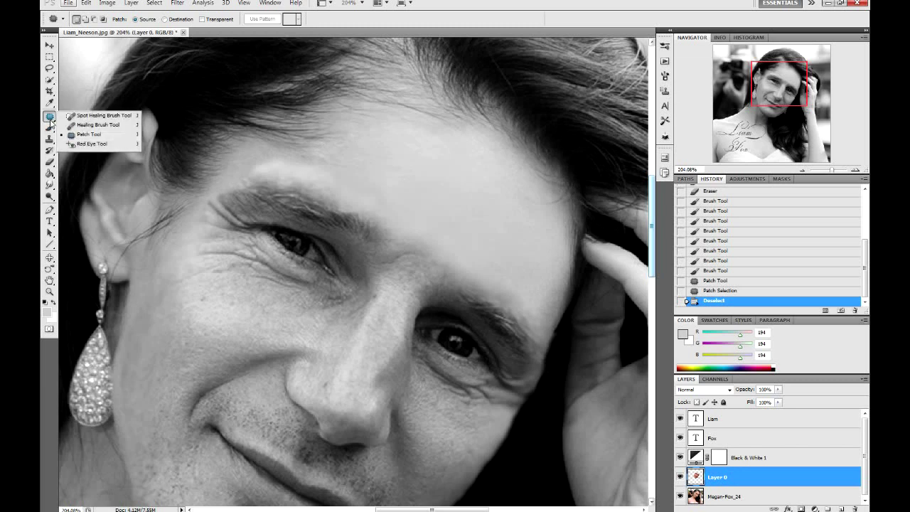
click(86, 125)
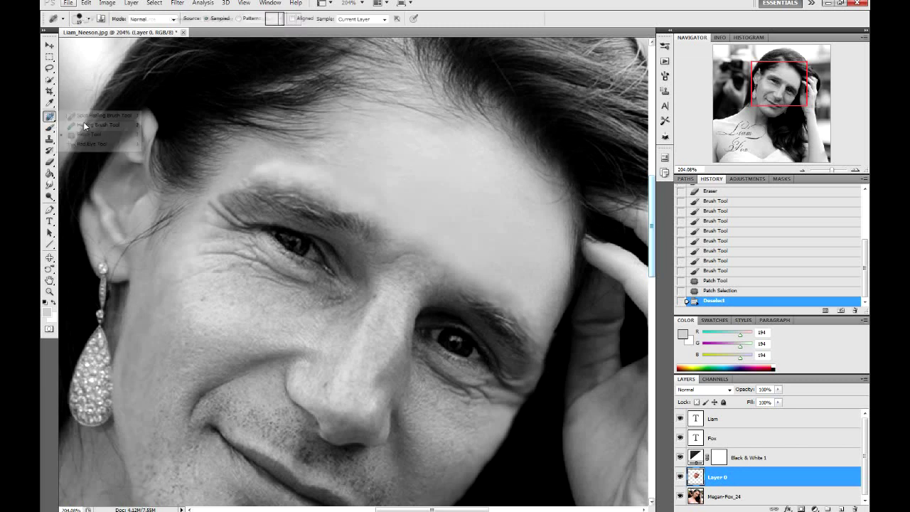
click(353, 157)
click(432, 194)
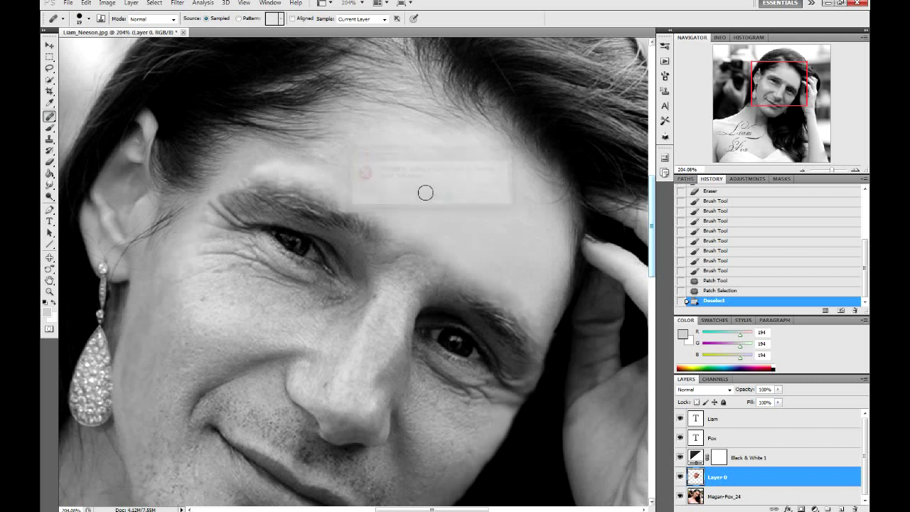
mouse_move(333, 167)
mouse_down()
mouse_move(317, 182)
mouse_move(258, 170)
mouse_move(291, 169)
mouse_move(354, 222)
mouse_move(363, 201)
mouse_move(356, 171)
mouse_up()
click(332, 182)
click(345, 182)
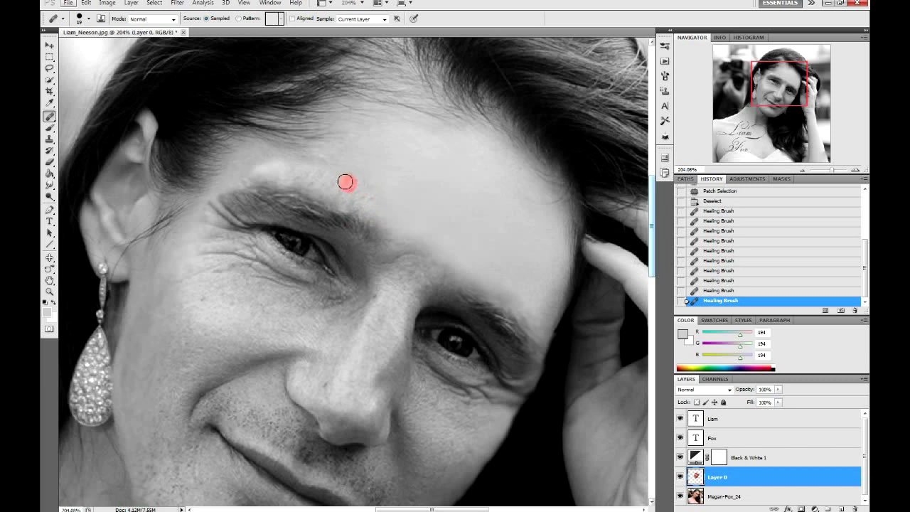
- Heal along the brow from the forehead down toward the temple
click(346, 157)
mouse_move(313, 165)
mouse_down()
mouse_move(312, 155)
mouse_move(341, 156)
mouse_up()
click(368, 177)
click(387, 218)
mouse_move(387, 218)
mouse_down()
mouse_move(378, 209)
mouse_move(420, 219)
mouse_move(432, 250)
mouse_move(459, 248)
mouse_move(504, 276)
mouse_move(522, 305)
mouse_move(543, 309)
mouse_move(544, 325)
mouse_up()
click(387, 216)
click(418, 240)
click(418, 243)
click(484, 273)
click(495, 291)
mouse_move(528, 291)
mouse_down()
mouse_move(550, 321)
mouse_move(548, 309)
mouse_move(524, 386)
mouse_move(555, 318)
mouse_up()
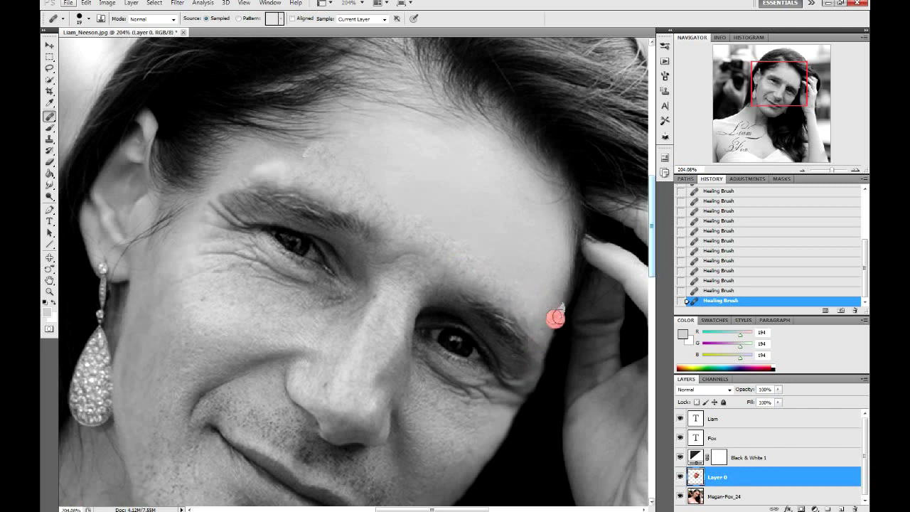
- Undo the temple heals in History and re-heal the forehead beside the temple
click(718, 281)
drag(590, 302, 551, 317)
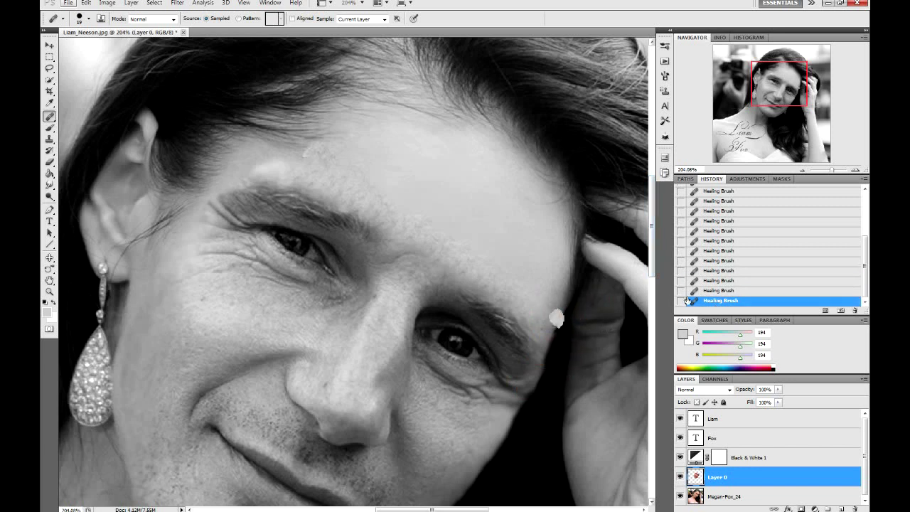
click(718, 291)
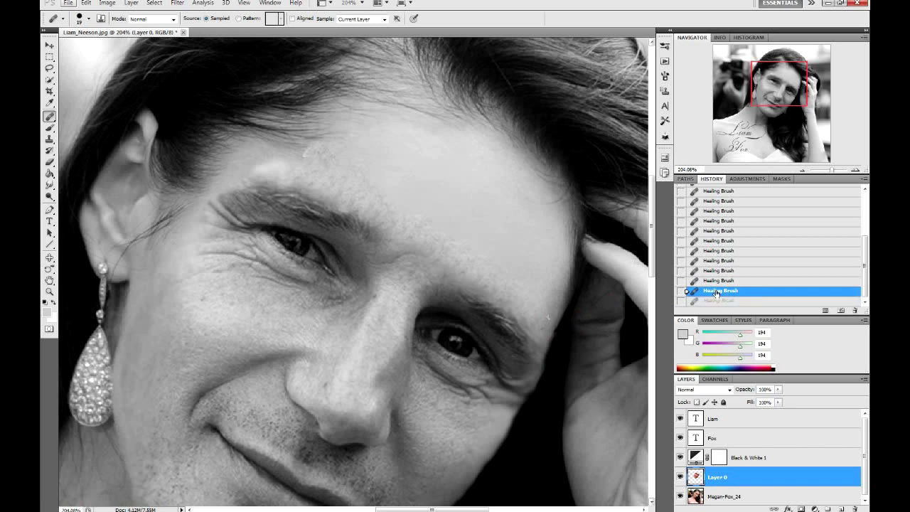
click(716, 282)
click(538, 282)
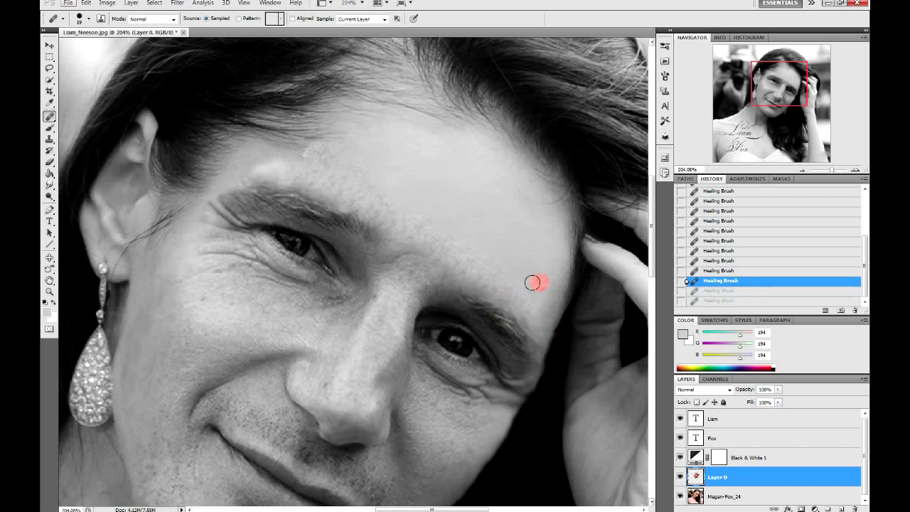
click(522, 267)
- Heal a trail of small spots moving up across the forehead
click(503, 274)
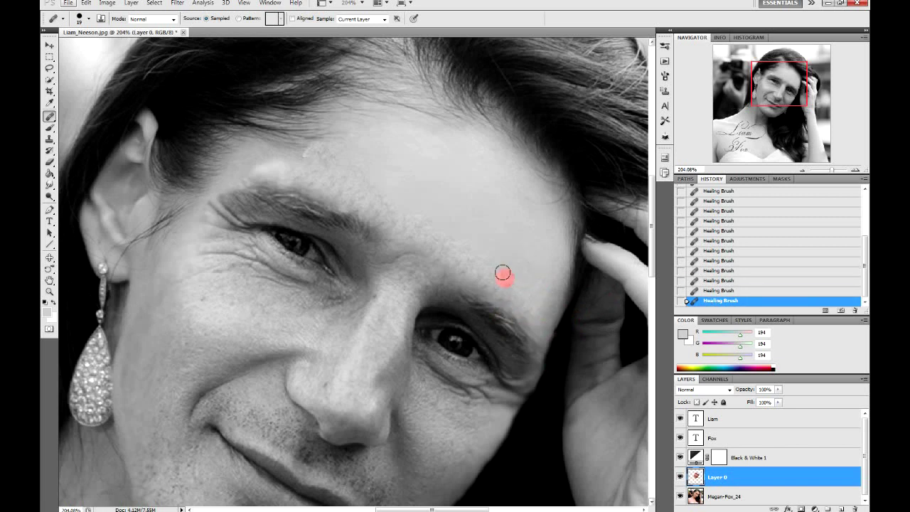
click(489, 271)
click(482, 246)
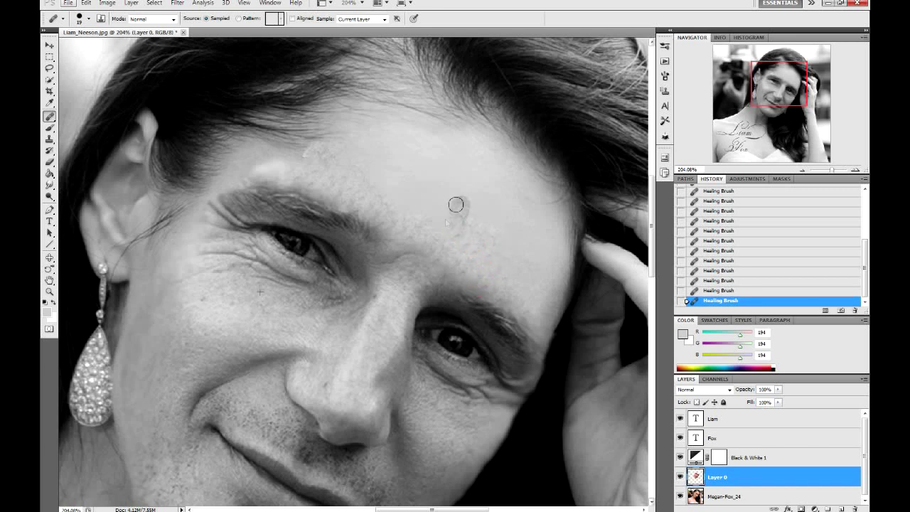
click(412, 185)
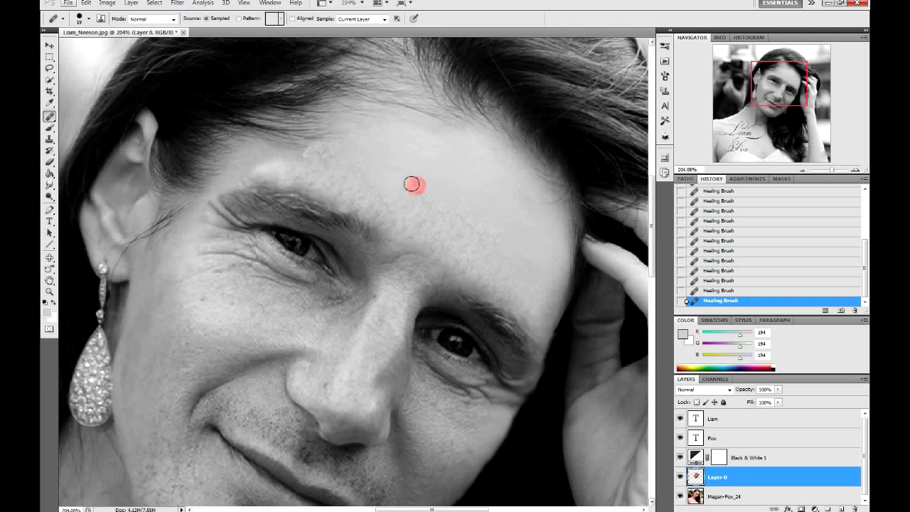
click(355, 153)
click(369, 145)
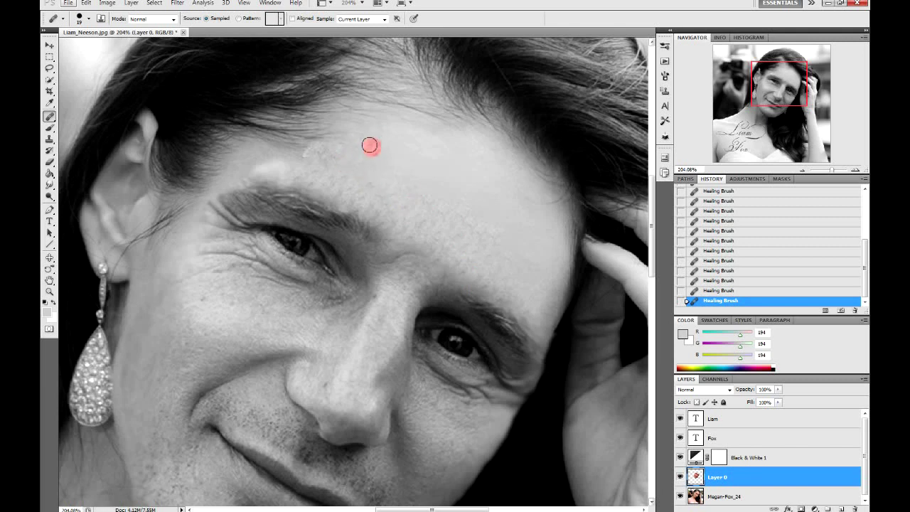
click(390, 145)
drag(407, 143, 392, 160)
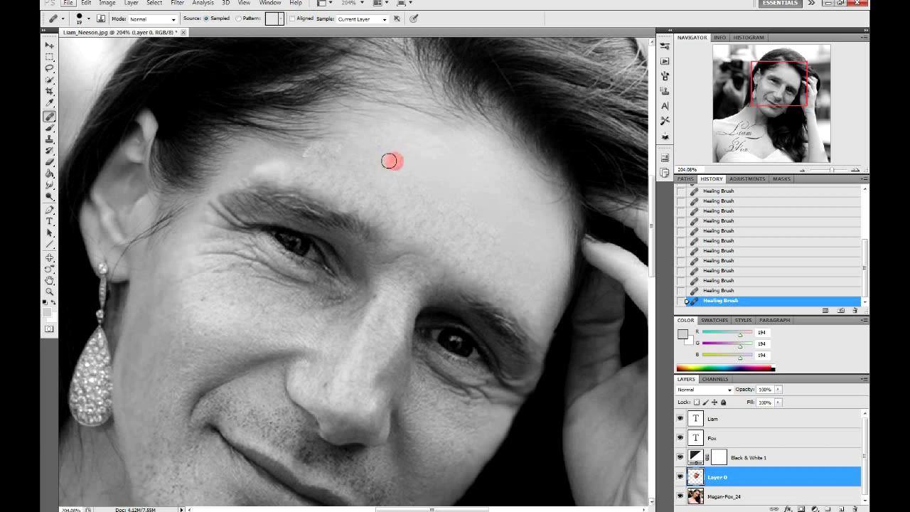
click(428, 202)
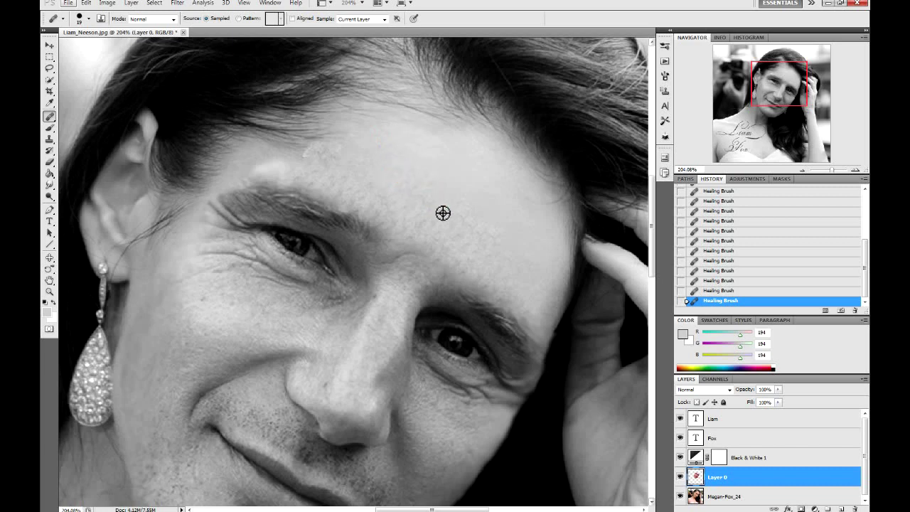
- Heal the dark mark and surrounding spots across the middle of the forehead
scroll(448, 211, up, 1)
drag(441, 188, 457, 153)
click(465, 200)
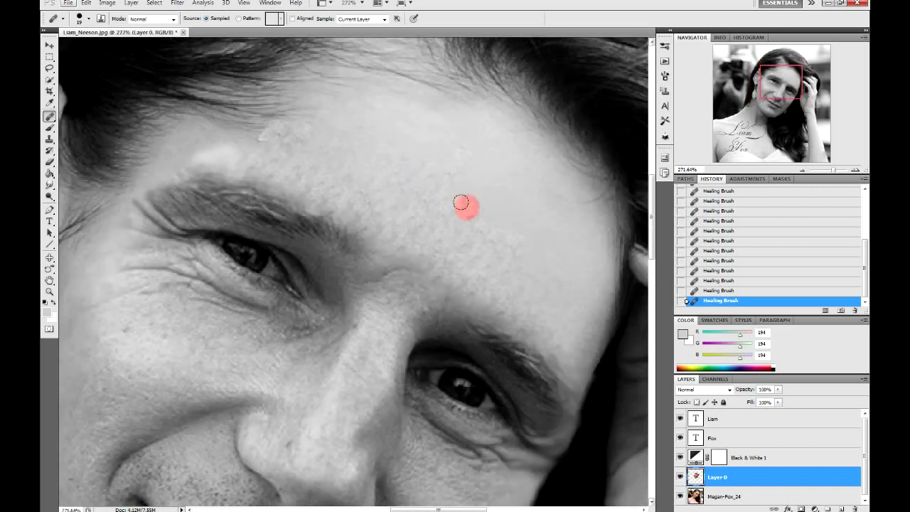
drag(476, 213, 486, 190)
click(491, 238)
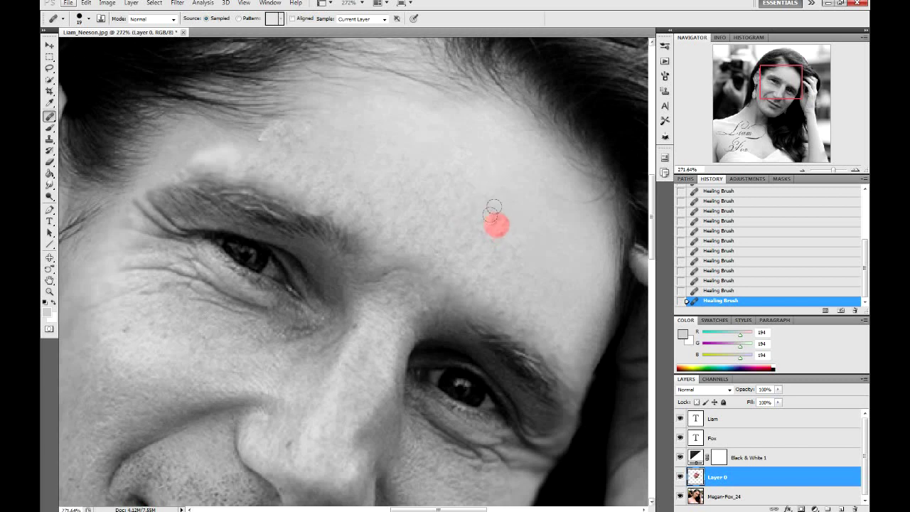
click(529, 258)
click(546, 280)
click(556, 254)
click(562, 288)
click(578, 268)
- Heal the light patch and remaining spots on the upper right forehead
click(585, 248)
click(572, 233)
click(545, 216)
click(535, 206)
click(533, 189)
click(526, 210)
click(560, 181)
click(513, 189)
click(605, 243)
- Step back in History, re-heal the upper forehead, then undo a hairline heal
drag(716, 293, 718, 250)
click(504, 166)
drag(493, 197, 472, 159)
alt+click(450, 154)
click(465, 71)
drag(472, 73, 459, 77)
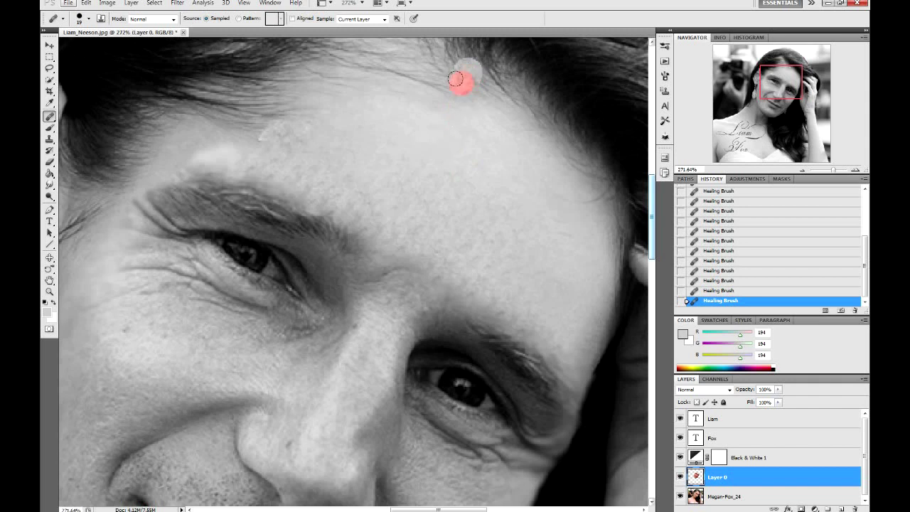
click(734, 293)
- Heal the left forehead patch and work across the forehead toward the temple
drag(306, 148, 269, 142)
click(247, 144)
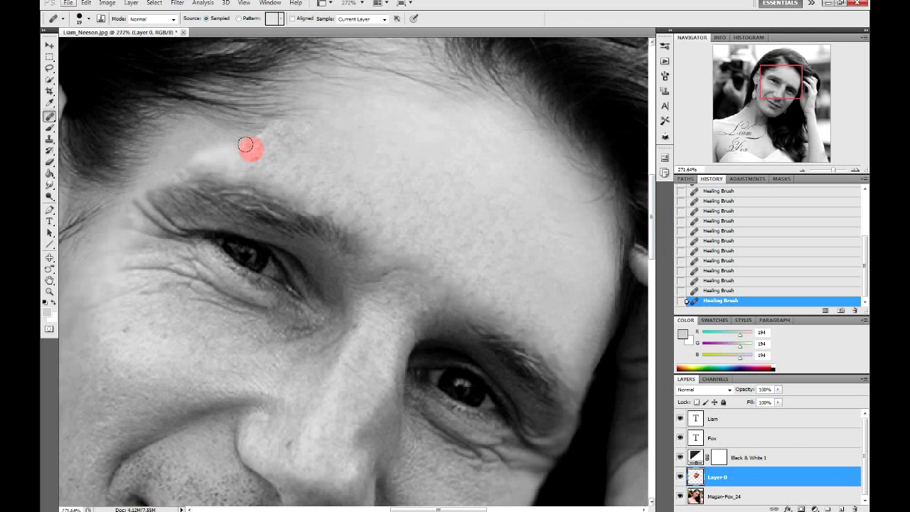
drag(220, 152, 192, 152)
mouse_move(252, 148)
mouse_down()
mouse_move(334, 125)
mouse_move(347, 102)
mouse_move(434, 122)
mouse_up()
click(401, 162)
click(374, 148)
drag(442, 157, 472, 151)
click(471, 158)
click(501, 179)
drag(496, 221, 489, 217)
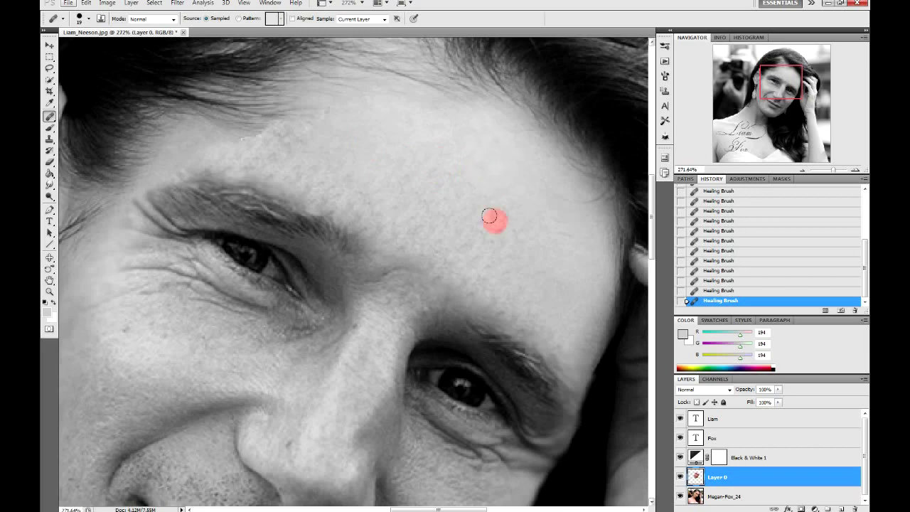
- Smooth the forehead left of the healed area and heal the brow edge
scroll(476, 256, down, 3)
scroll(434, 288, down, 2)
scroll(377, 277, down, 1)
scroll(367, 257, up, 2)
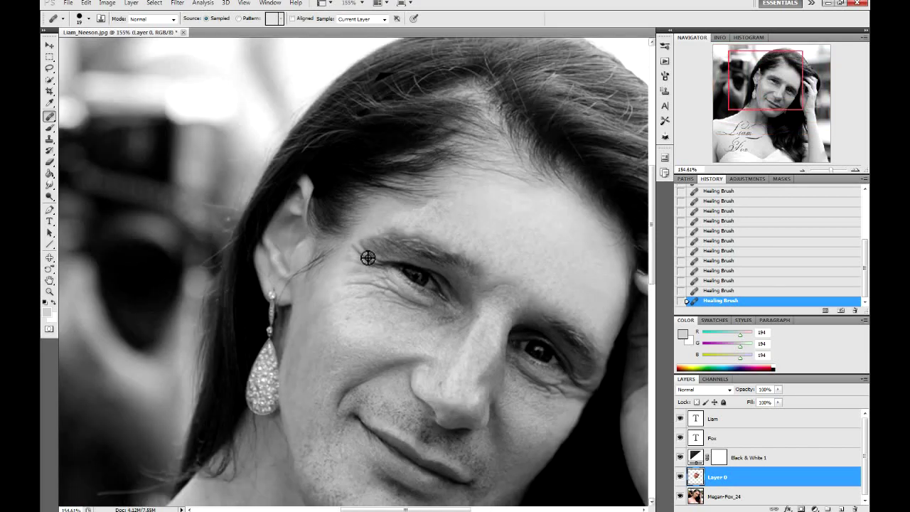
scroll(367, 257, up, 2)
drag(427, 189, 403, 193)
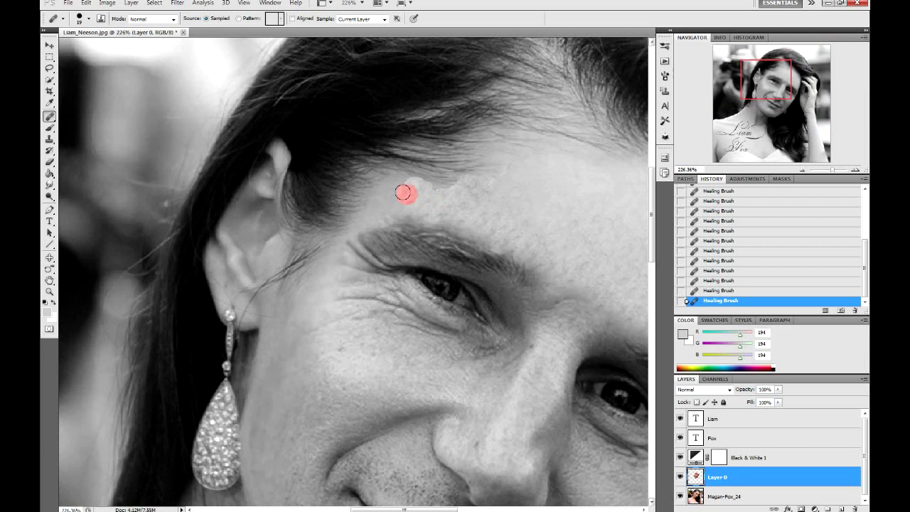
drag(398, 193, 375, 190)
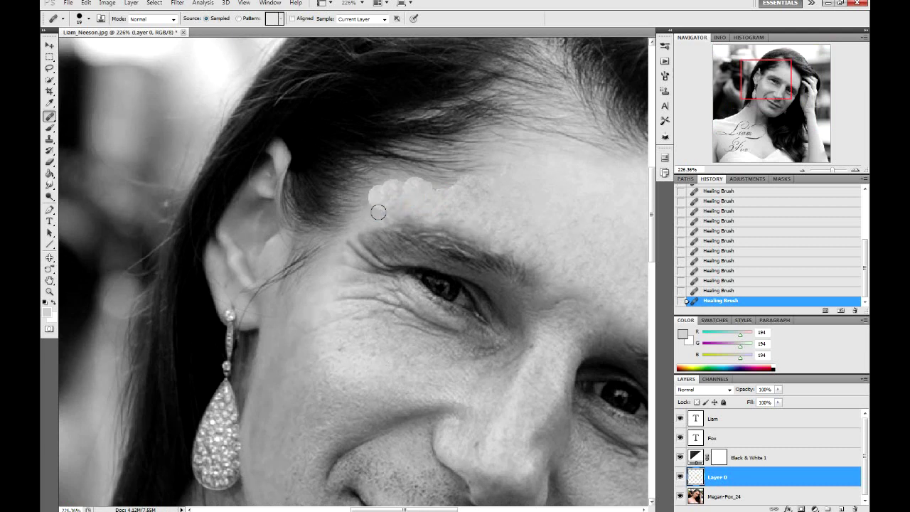
click(370, 221)
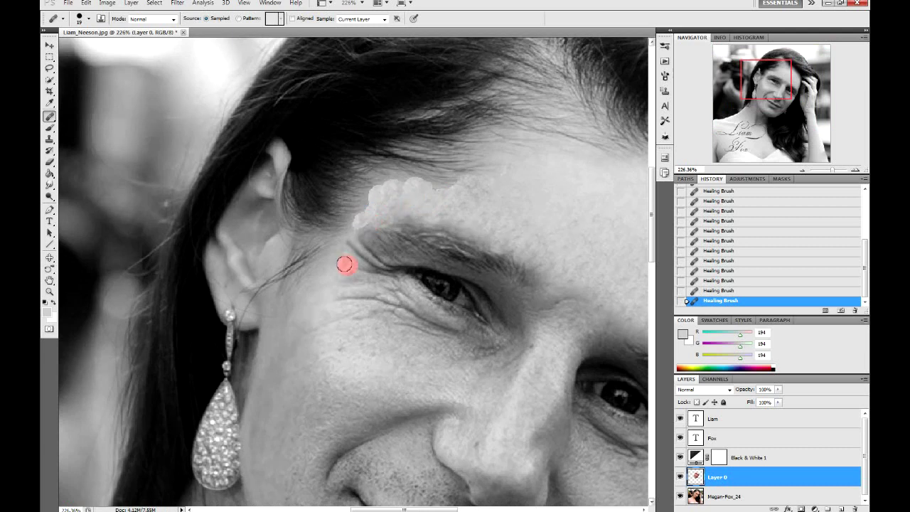
drag(361, 221, 349, 238)
click(317, 324)
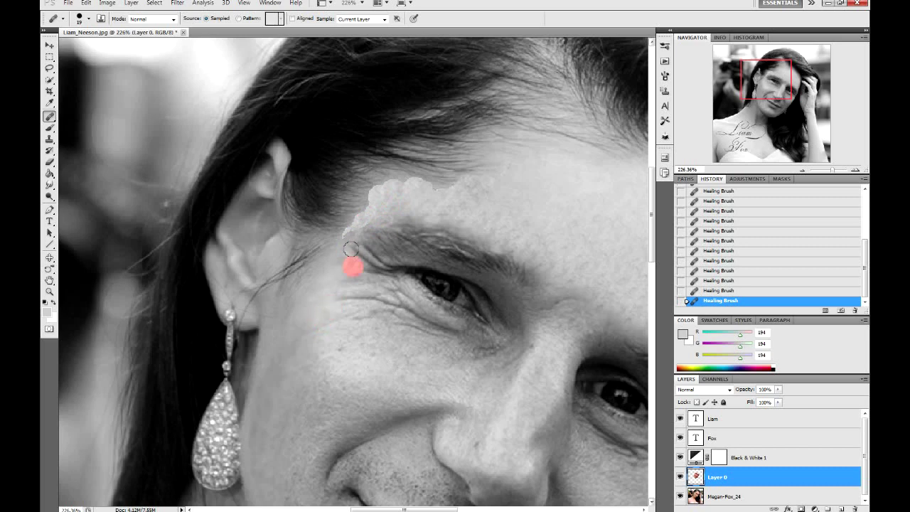
- Finish healing the remaining skin along the brow edge
scroll(351, 256, up, 1)
scroll(351, 250, up, 1)
scroll(415, 244, up, 1)
alt+click(392, 203)
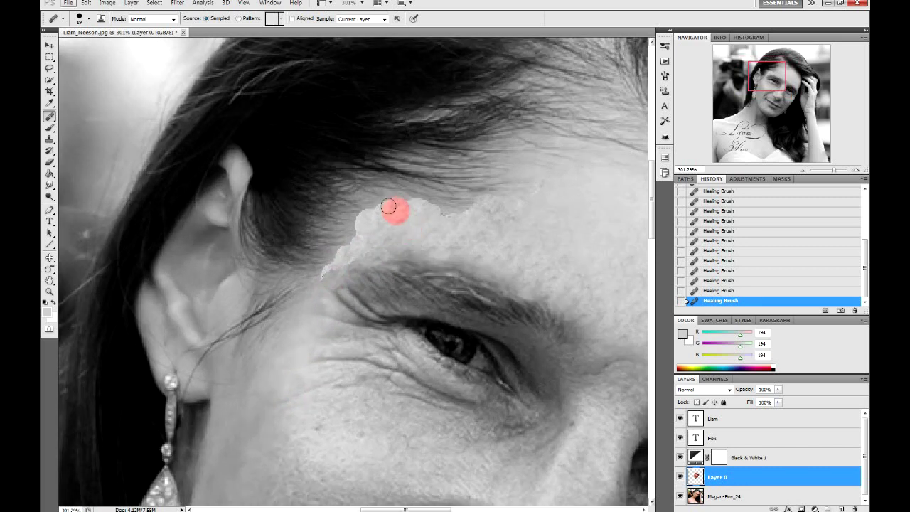
drag(387, 232, 147, 215)
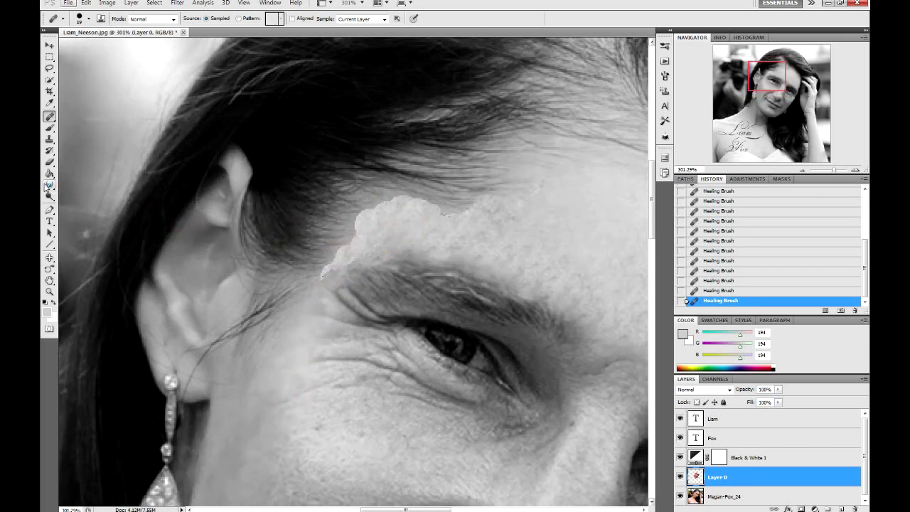
click(49, 184)
- Blur the hard seam along the brow and hairline with several Blur Tool strokes
click(86, 184)
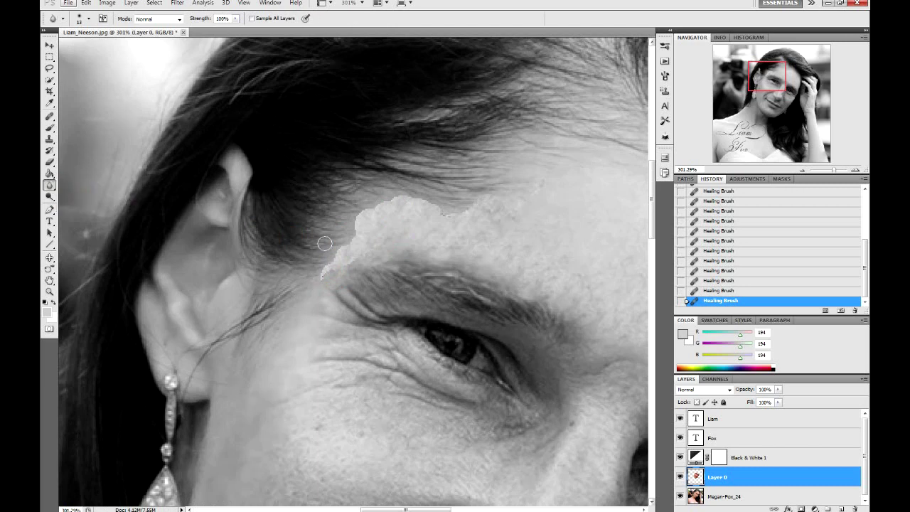
drag(362, 231, 339, 242)
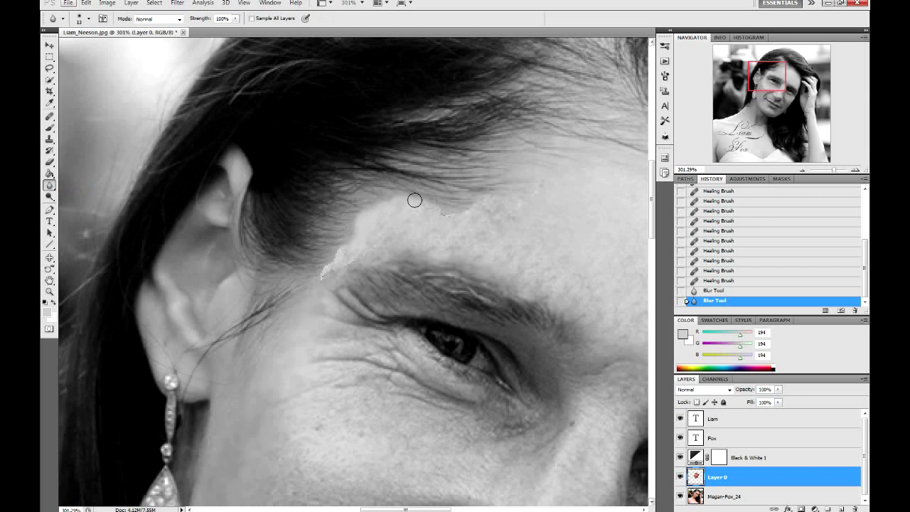
drag(496, 199, 542, 175)
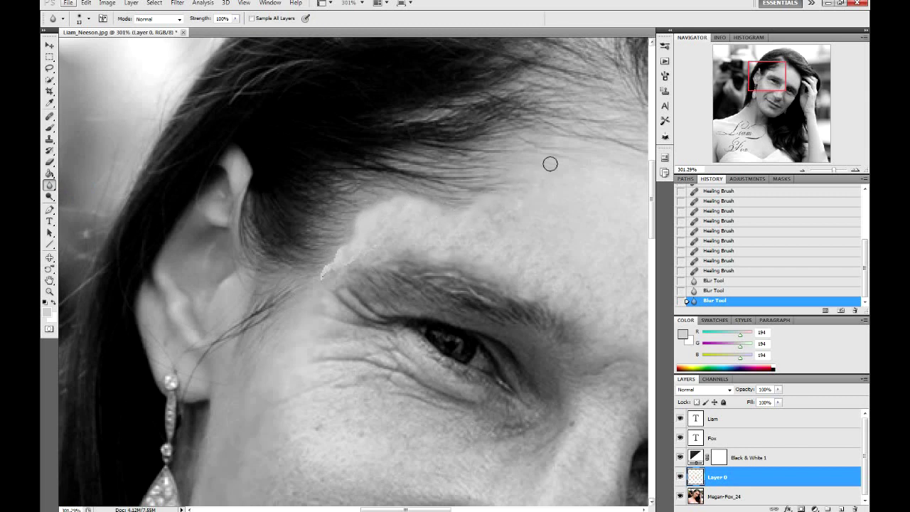
mouse_move(449, 211)
mouse_down()
mouse_move(340, 242)
mouse_move(317, 294)
mouse_move(321, 265)
mouse_move(331, 262)
mouse_up()
drag(349, 265, 348, 252)
mouse_move(392, 221)
mouse_down()
mouse_move(420, 218)
mouse_move(420, 230)
mouse_up()
scroll(420, 230, down, 2)
scroll(406, 241, down, 2)
scroll(373, 243, up, 3)
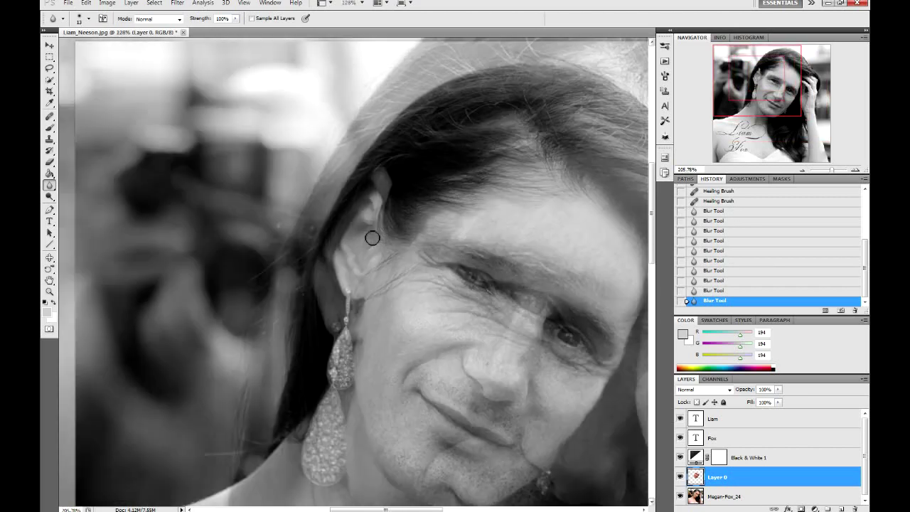
scroll(468, 236, up, 1)
scroll(474, 231, up, 1)
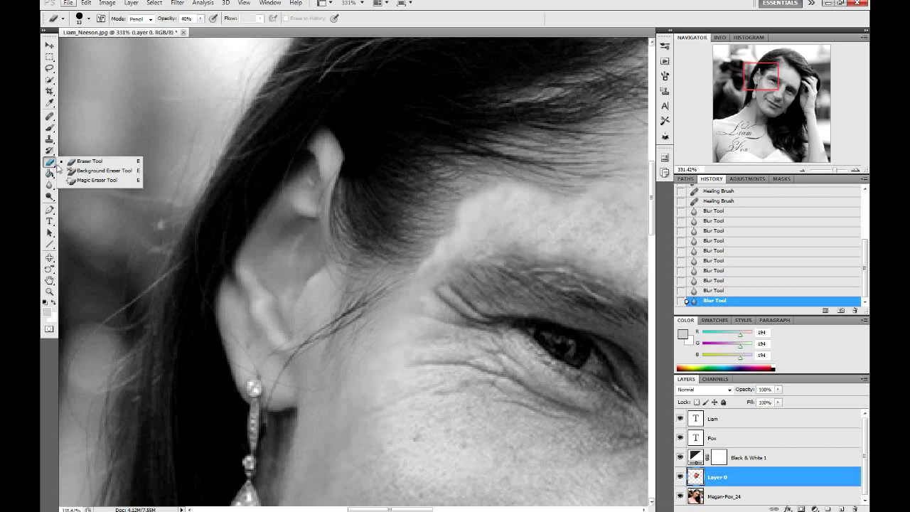
- Switch to the Eraser at 18% opacity and fade the face layer's brow edge
drag(49, 162, 79, 162)
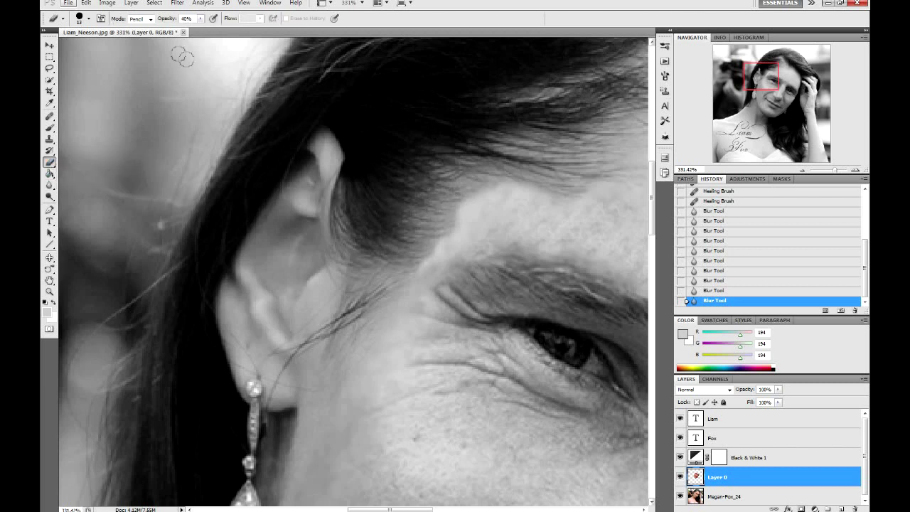
drag(456, 198, 461, 199)
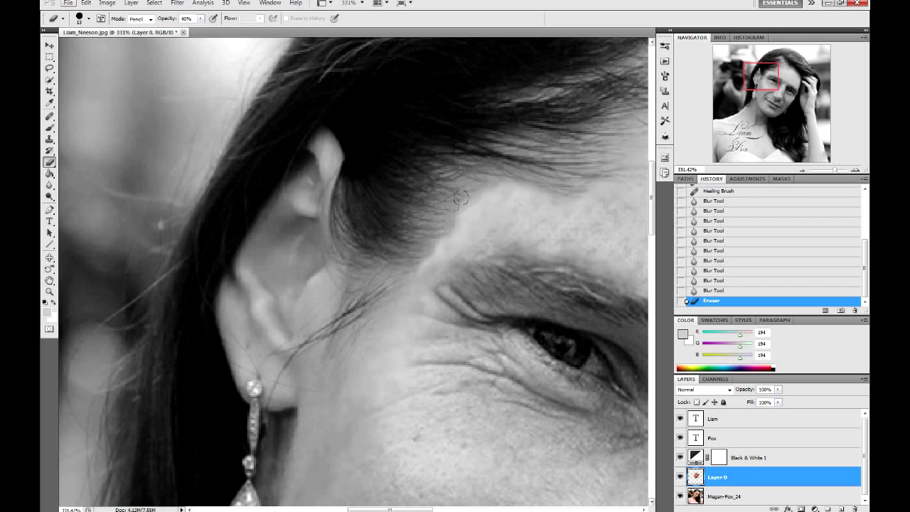
click(201, 19)
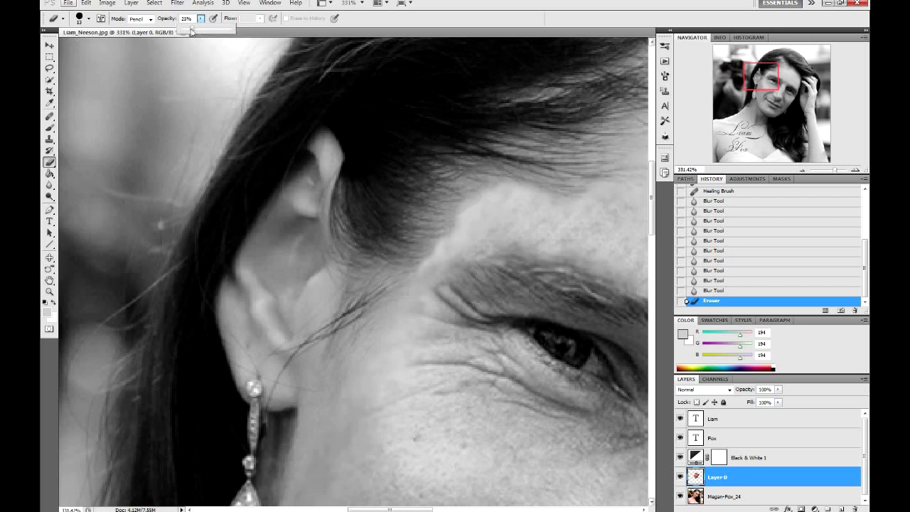
click(501, 174)
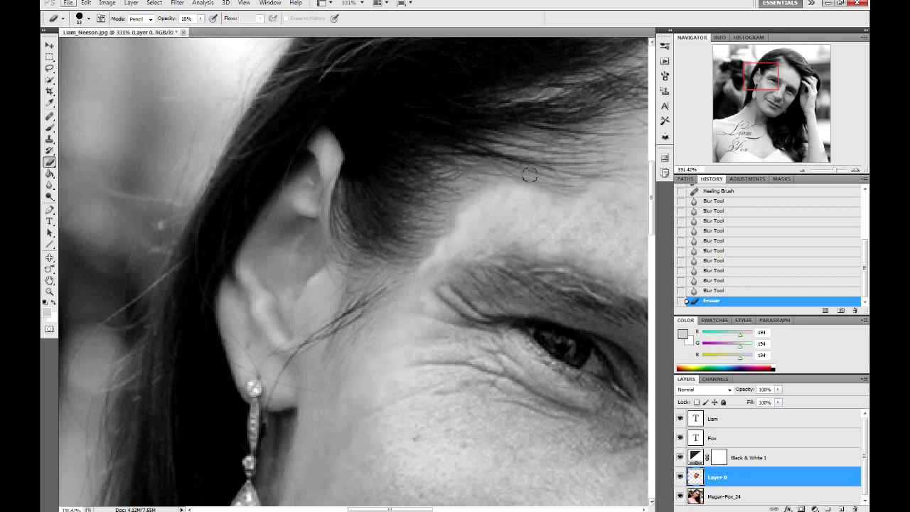
drag(466, 203, 427, 245)
drag(460, 205, 473, 184)
- Erase along the forehead hairline at 18% so the face blends into the hair
scroll(529, 194, down, 4)
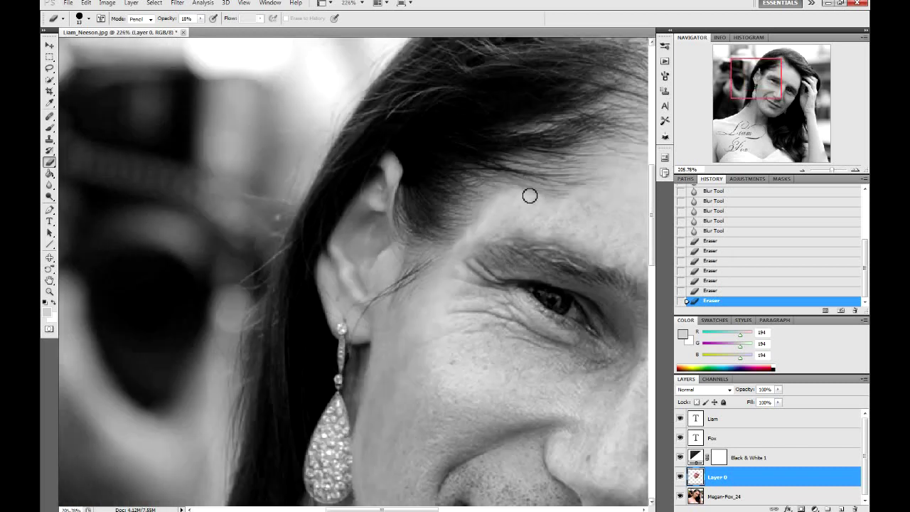
scroll(529, 193, down, 2)
mouse_move(580, 189)
mouse_down()
mouse_move(538, 187)
mouse_move(490, 201)
mouse_move(475, 235)
mouse_up()
scroll(463, 221, up, 8)
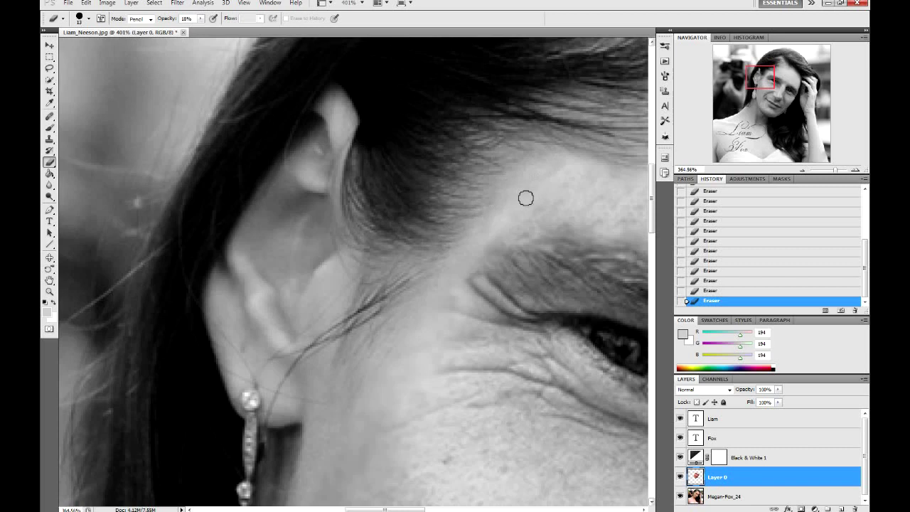
scroll(529, 197, down, 10)
scroll(526, 207, down, 5)
scroll(502, 226, down, 3)
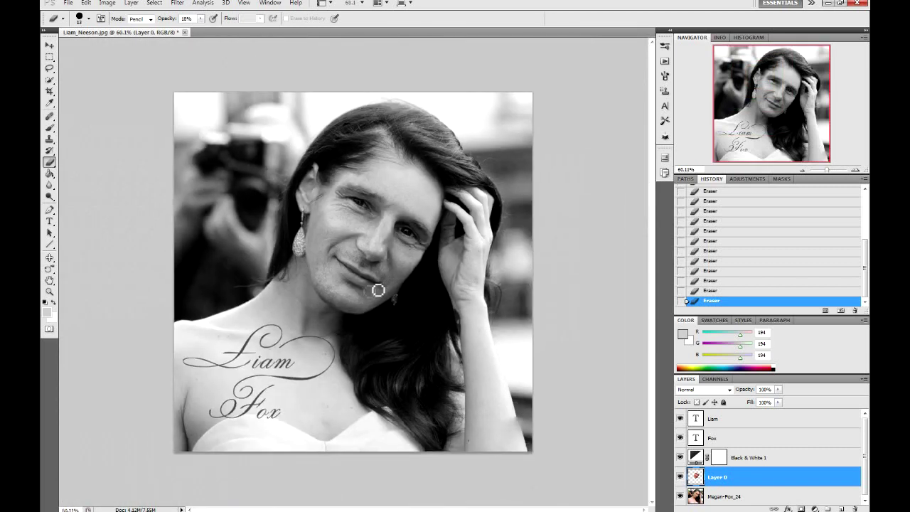
scroll(449, 196, up, 2)
scroll(450, 196, up, 1)
scroll(441, 199, up, 1)
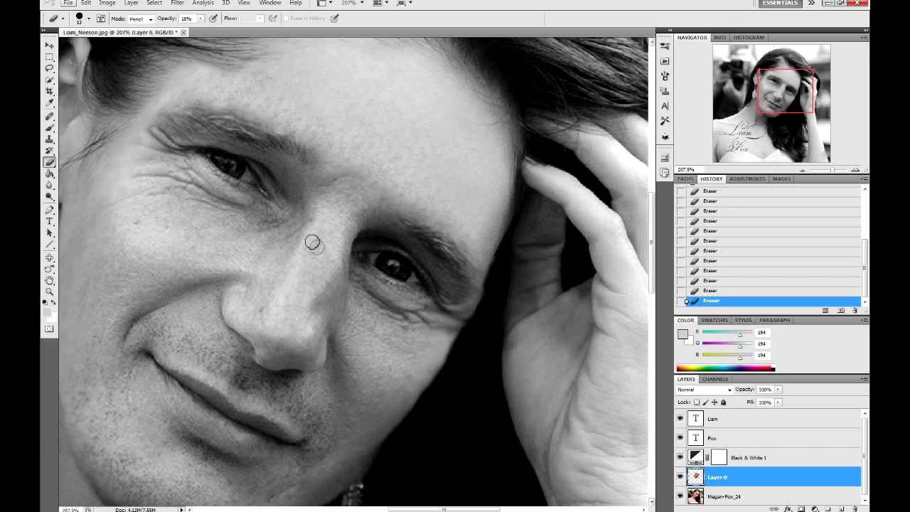
scroll(348, 261, up, 1)
scroll(374, 285, up, 1)
scroll(375, 285, down, 1)
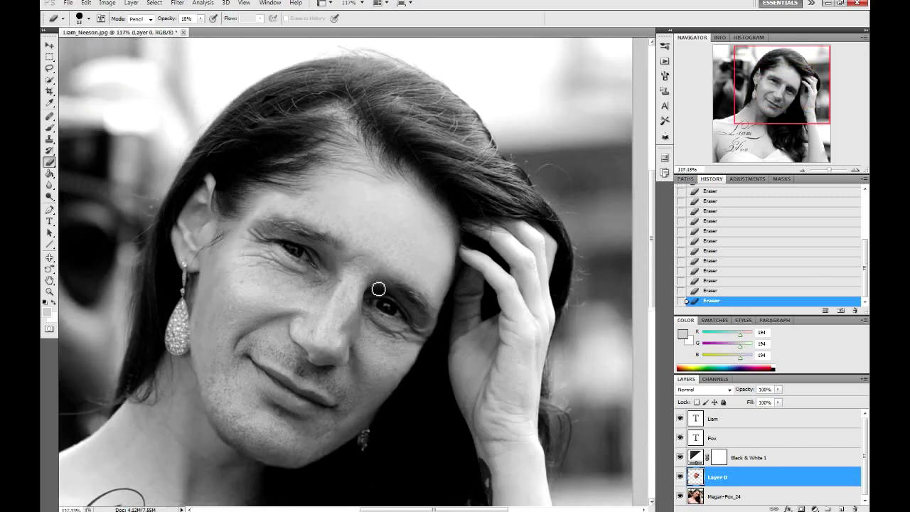
scroll(375, 285, down, 1)
scroll(374, 288, down, 1)
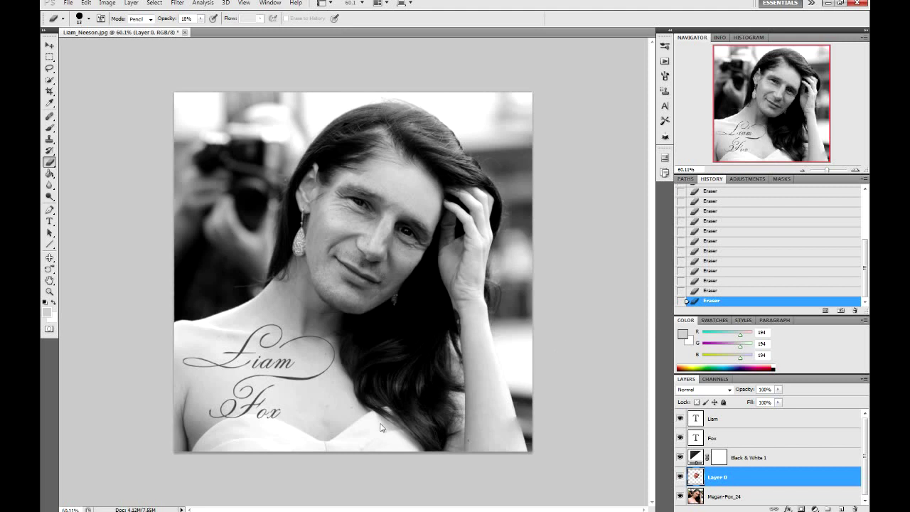
- Select the Fox and Liam layers, edit the Fox text, then target Black & White 1
click(733, 440)
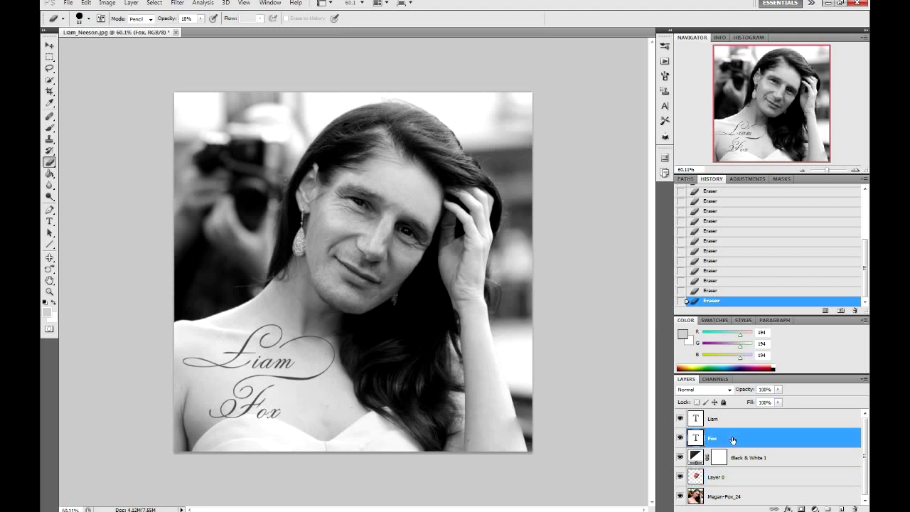
click(738, 421)
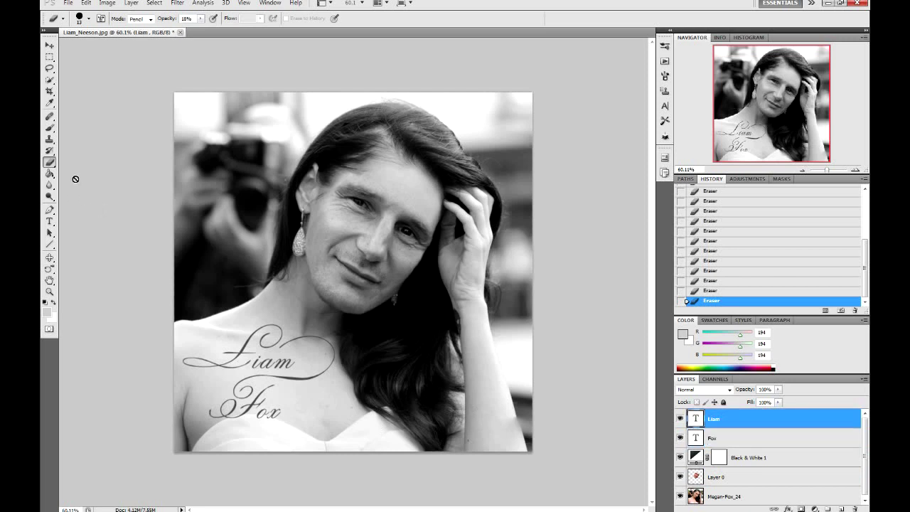
click(50, 222)
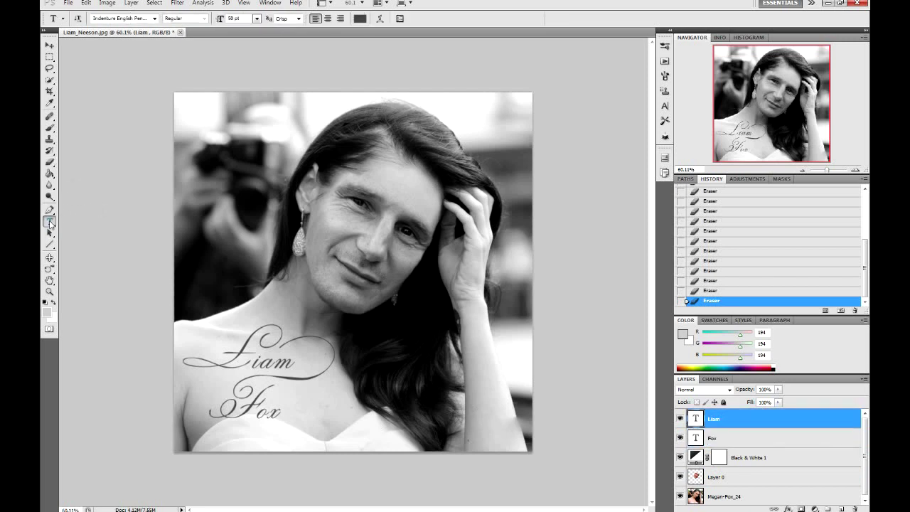
click(310, 394)
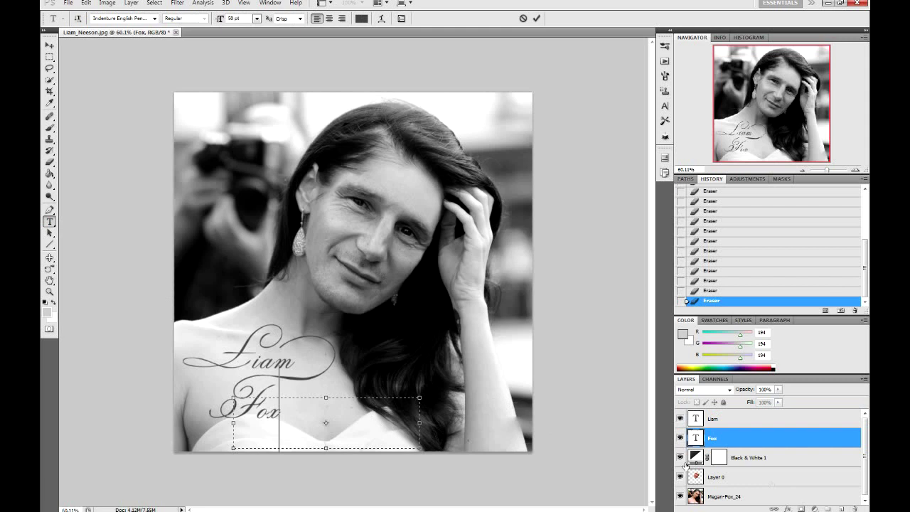
click(760, 458)
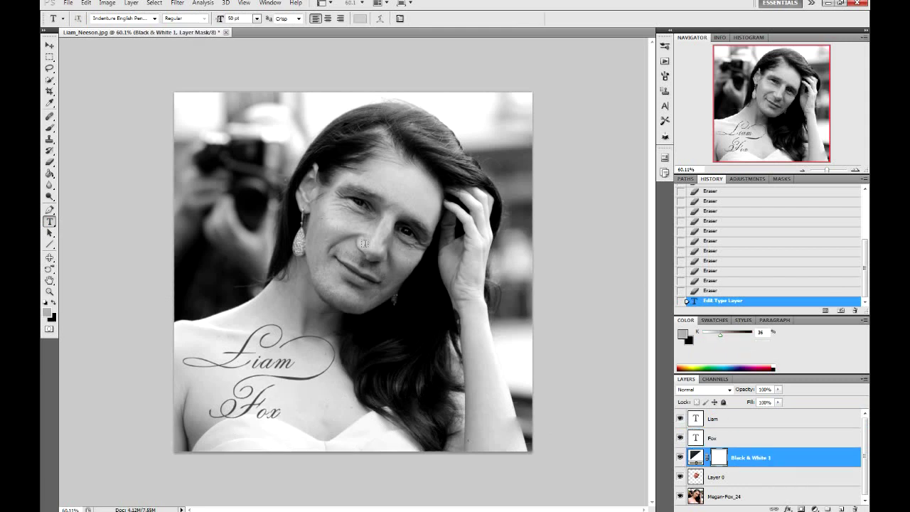
- Create a '<3' text layer on the chest, place it beside Fox, and commit it
drag(496, 334, 496, 335)
drag(353, 181, 350, 347)
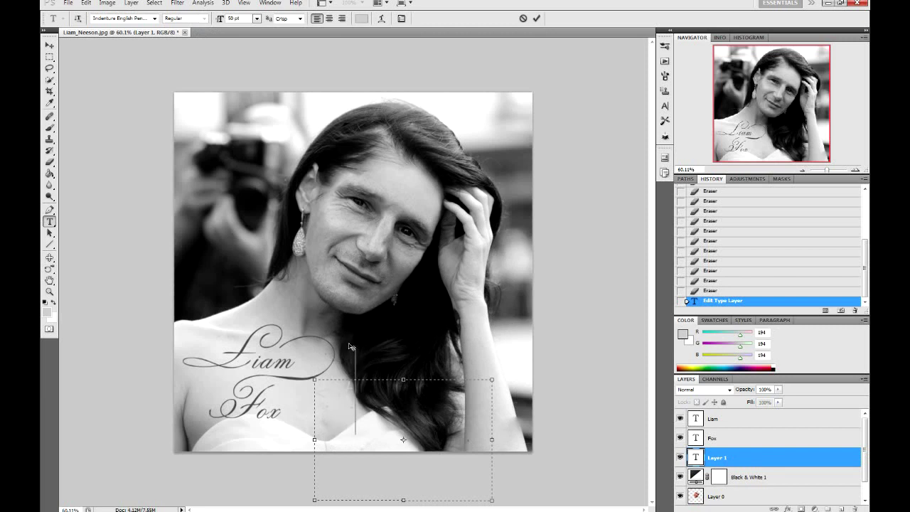
drag(349, 346, 389, 317)
key(BackSpace)
text(3)
mouse_move(390, 317)
mouse_down()
mouse_move(338, 410)
mouse_move(290, 416)
mouse_up()
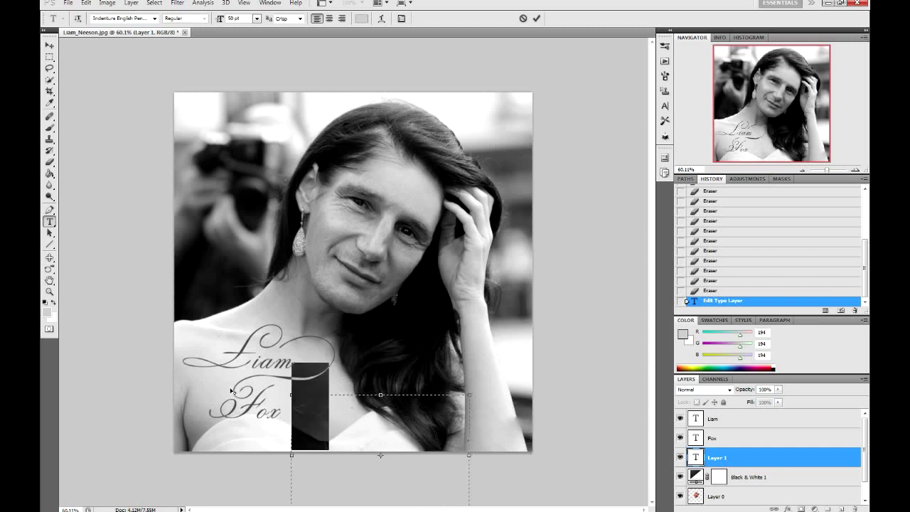
key(Right)
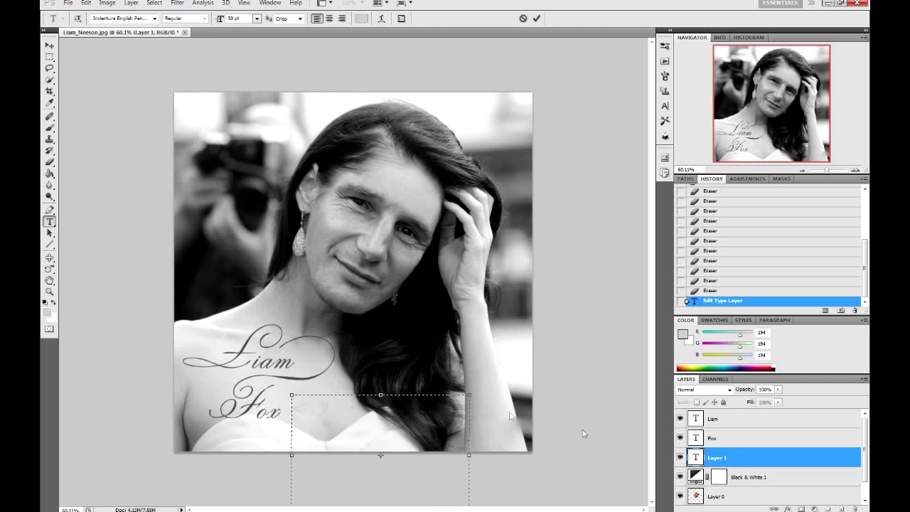
click(723, 441)
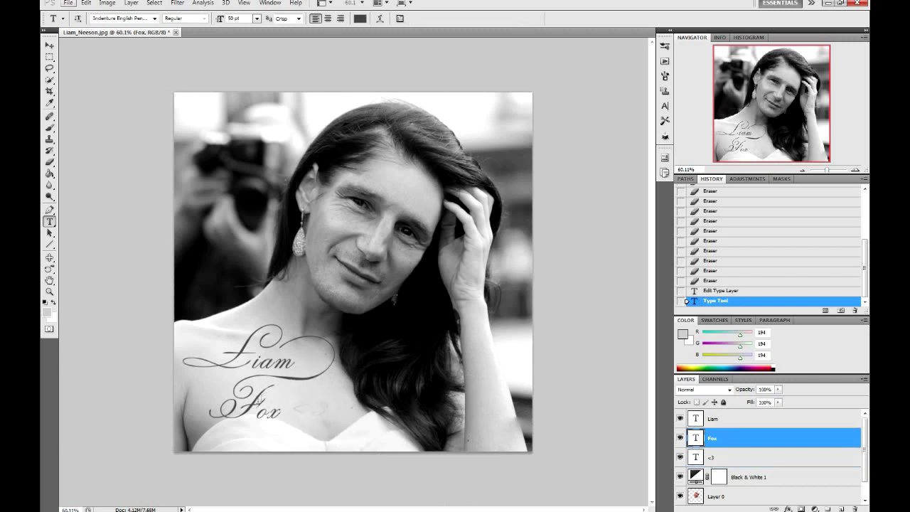
- Switch to the Eyedropper tool for sampling a colour from the image
scroll(252, 399, up, 5)
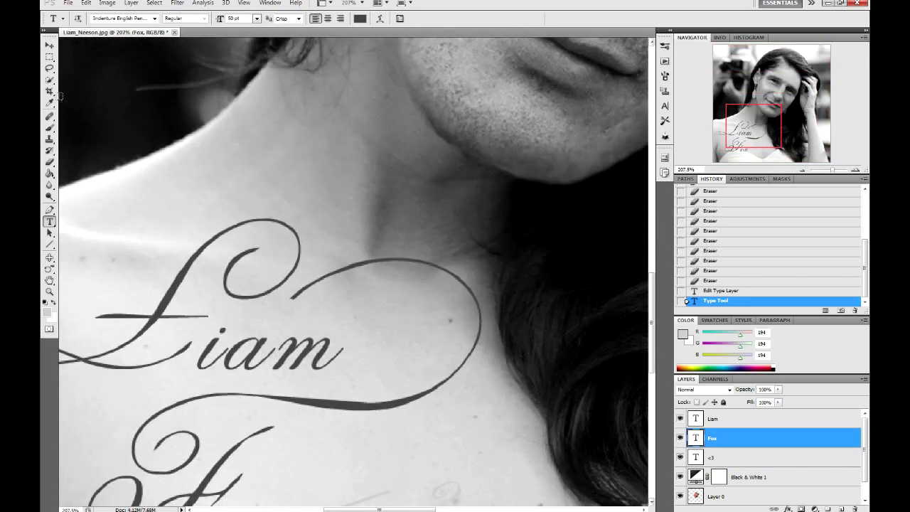
click(53, 104)
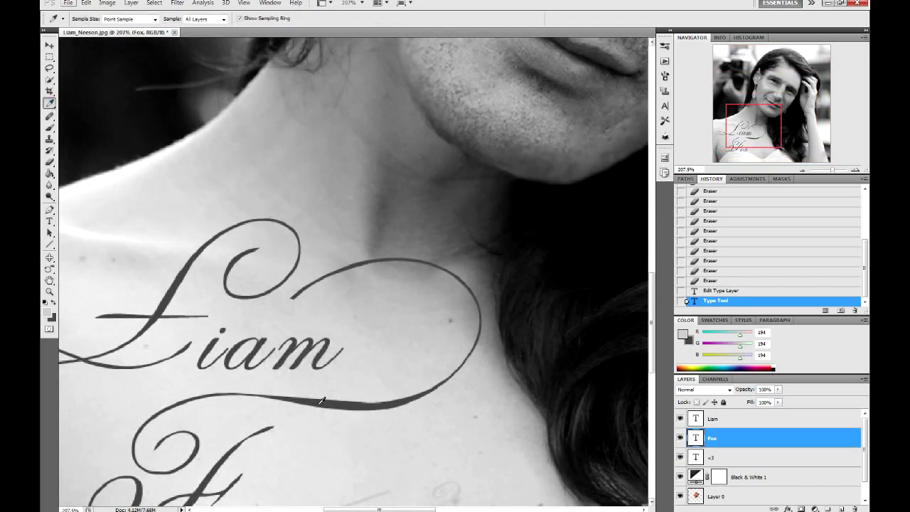
scroll(316, 418, down, 2)
scroll(334, 416, down, 2)
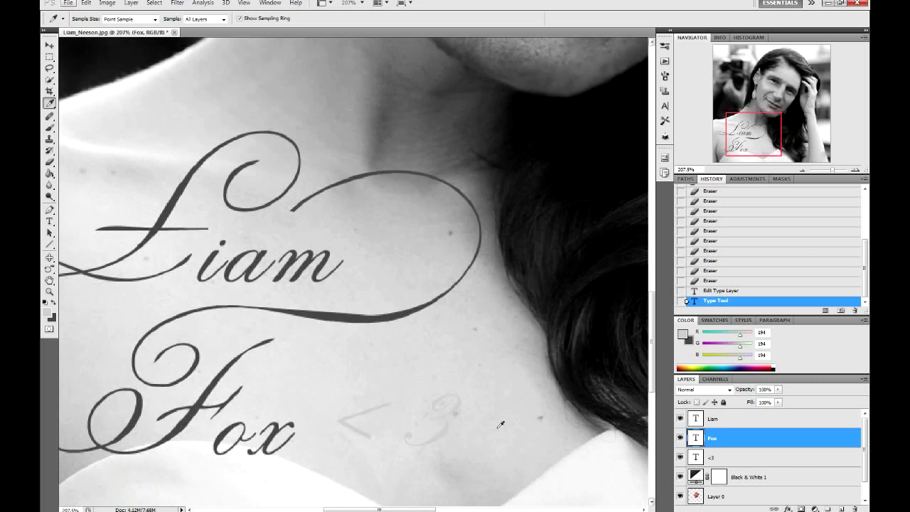
- Edit and finish the Fox text, select the <3 layer, then reopen Fox
click(50, 222)
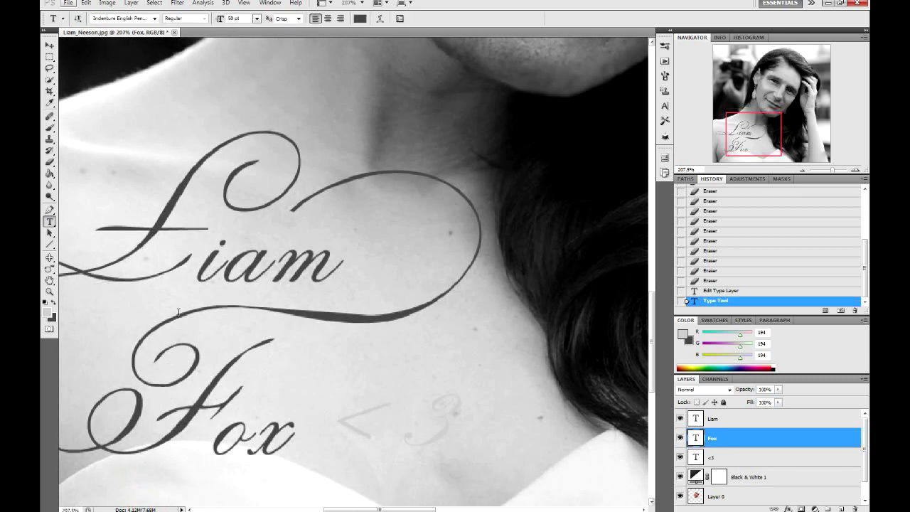
click(348, 403)
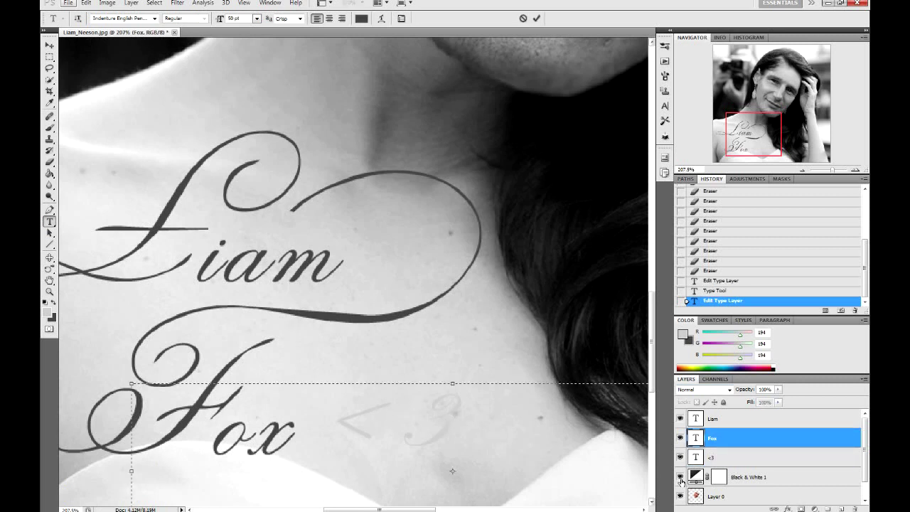
click(721, 467)
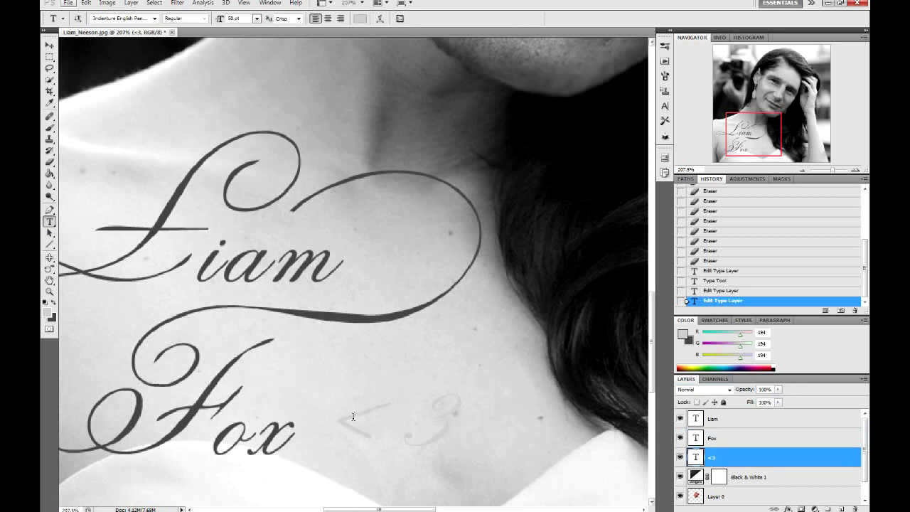
click(729, 474)
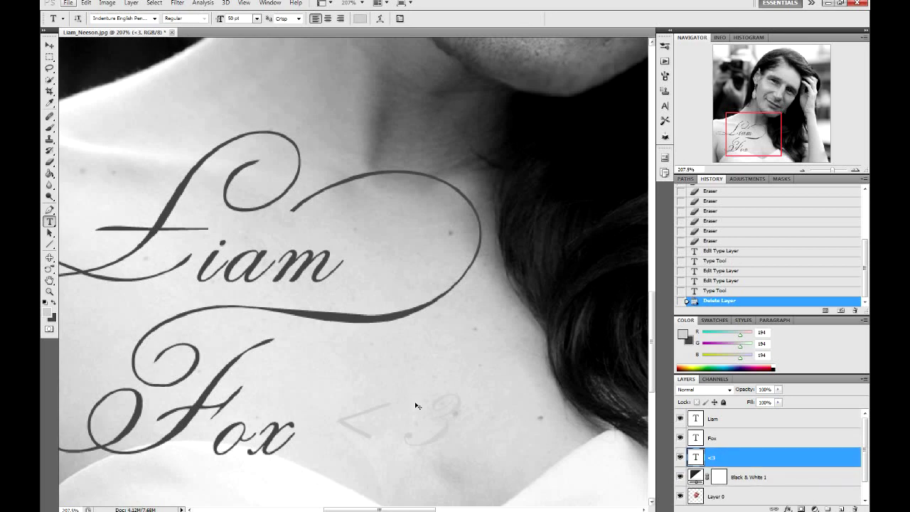
click(416, 432)
scroll(438, 432, down, 3)
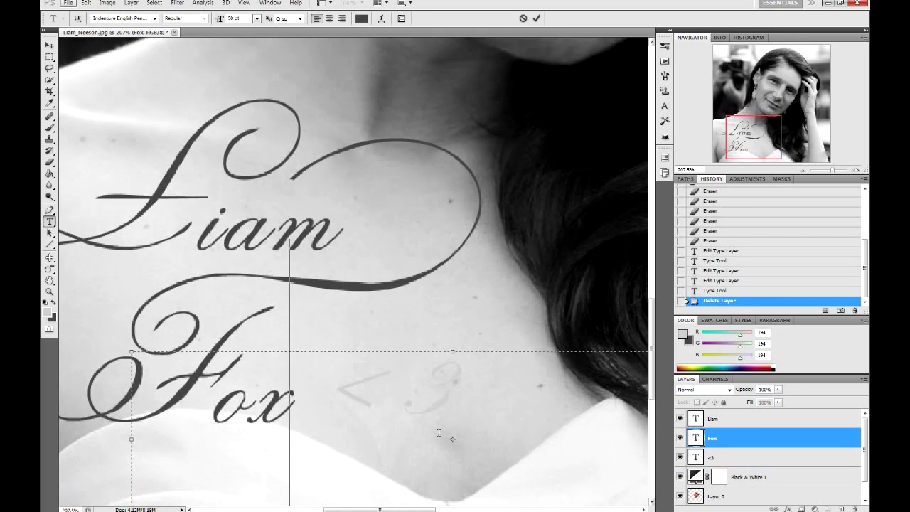
- Shrink the Fox text box from the right and bottom, commit, and select <3
scroll(438, 433, down, 3)
scroll(438, 432, down, 2)
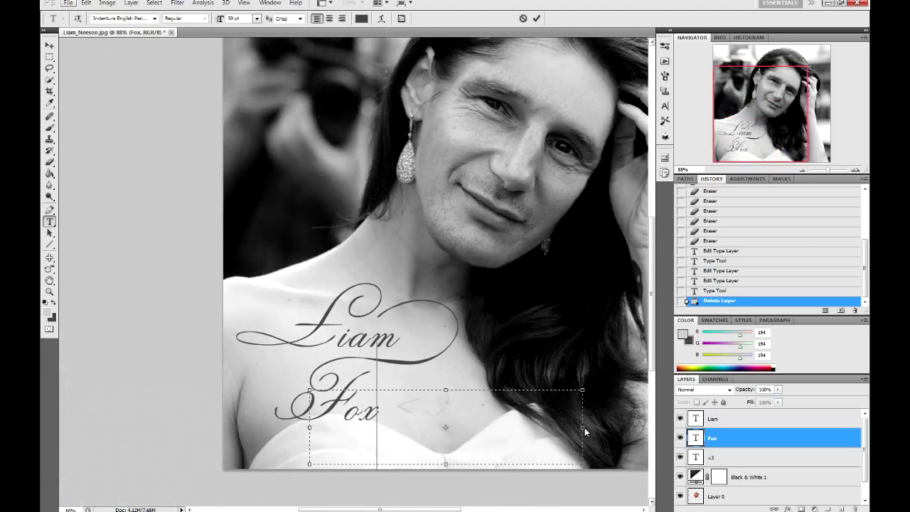
drag(582, 427, 380, 438)
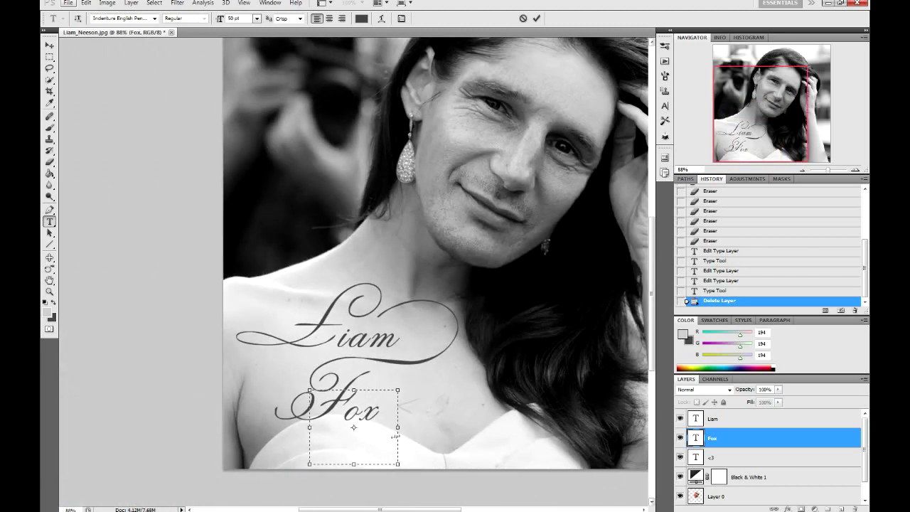
click(348, 461)
drag(346, 462, 345, 431)
click(711, 457)
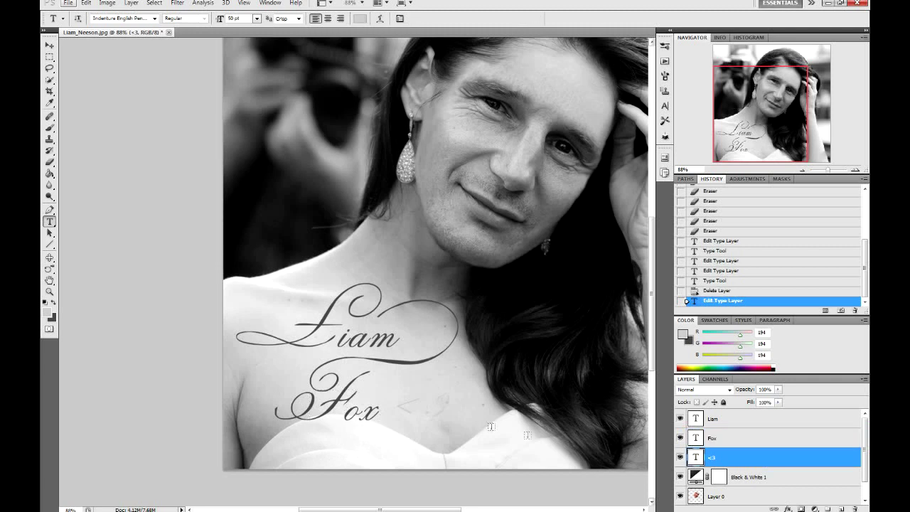
click(689, 438)
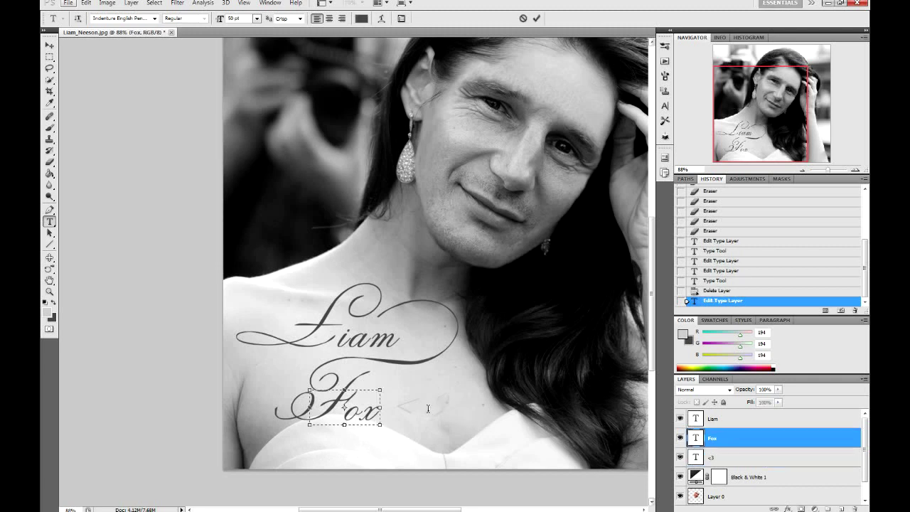
click(718, 459)
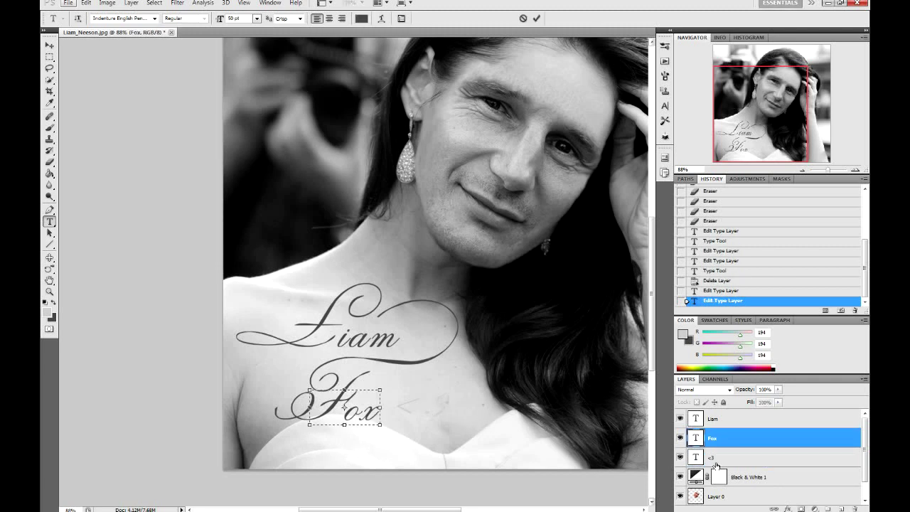
click(49, 45)
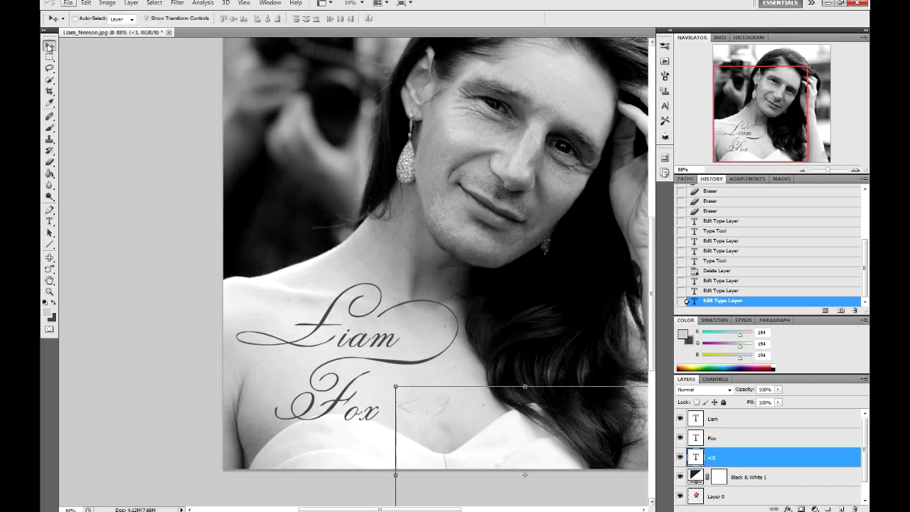
- Move the <3 text up onto the neck and swap foreground and background colours
drag(408, 387, 403, 223)
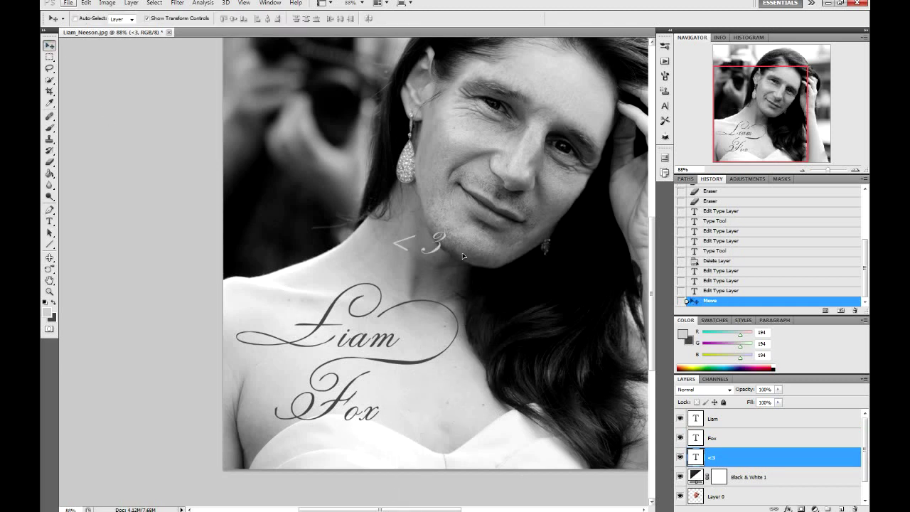
drag(452, 269, 430, 266)
click(726, 442)
click(725, 457)
click(49, 221)
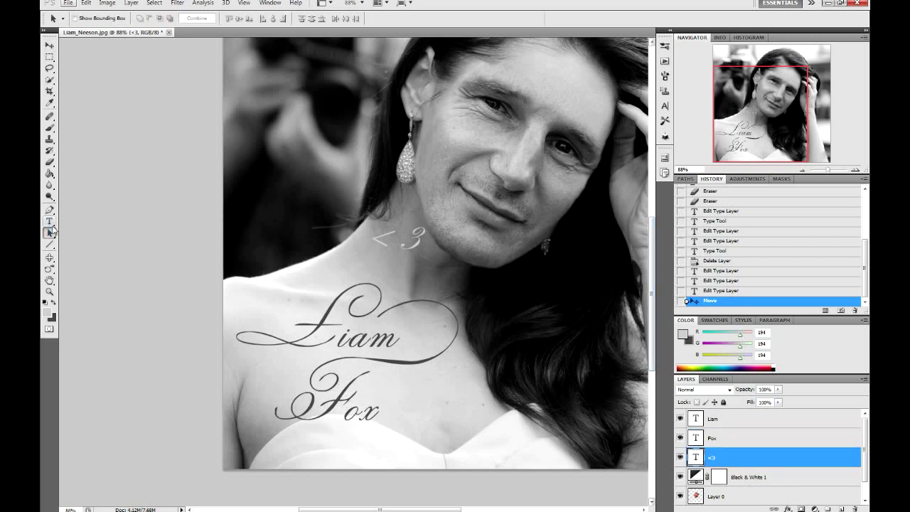
drag(371, 219, 630, 395)
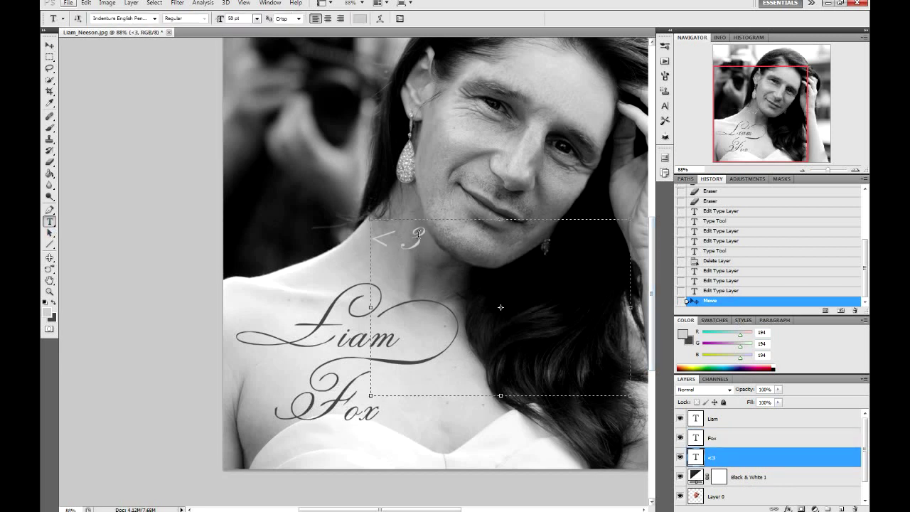
click(56, 303)
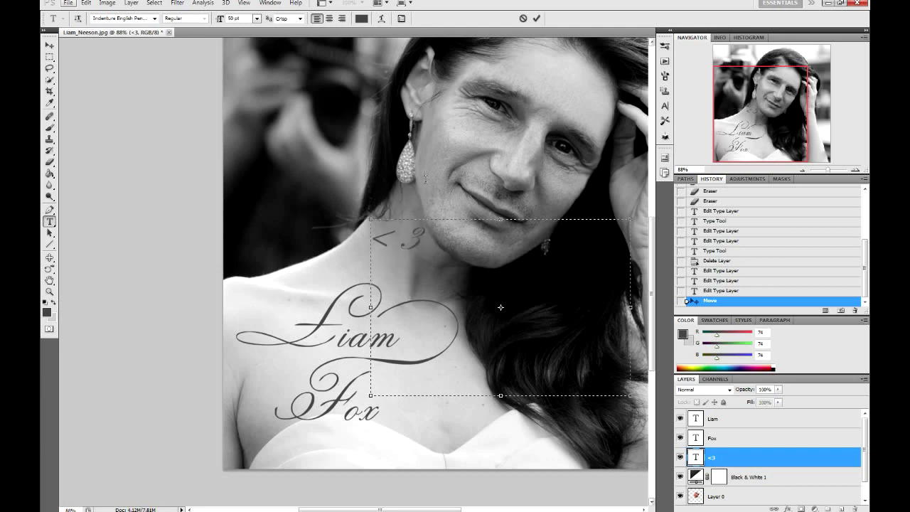
- Try positions for the <3 text beside Fox, under Liam, then near the collarbone
drag(438, 287, 458, 455)
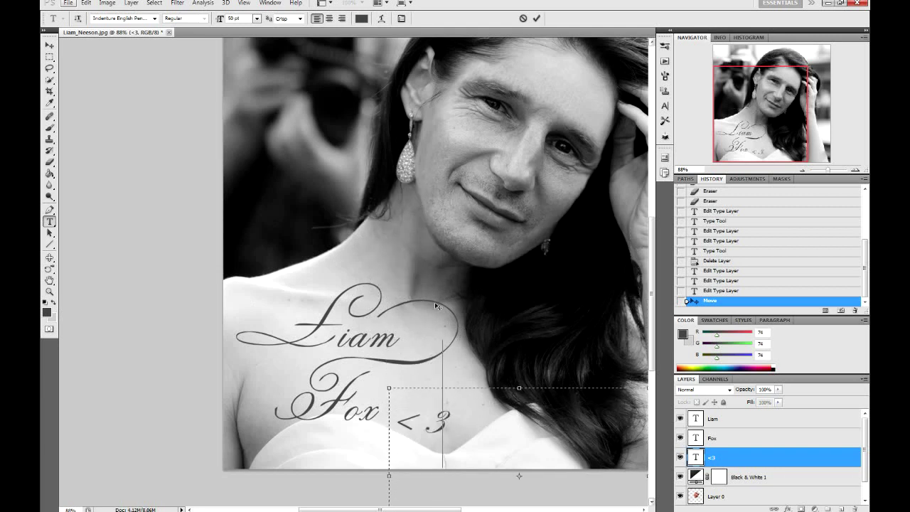
drag(452, 320, 396, 310)
click(483, 416)
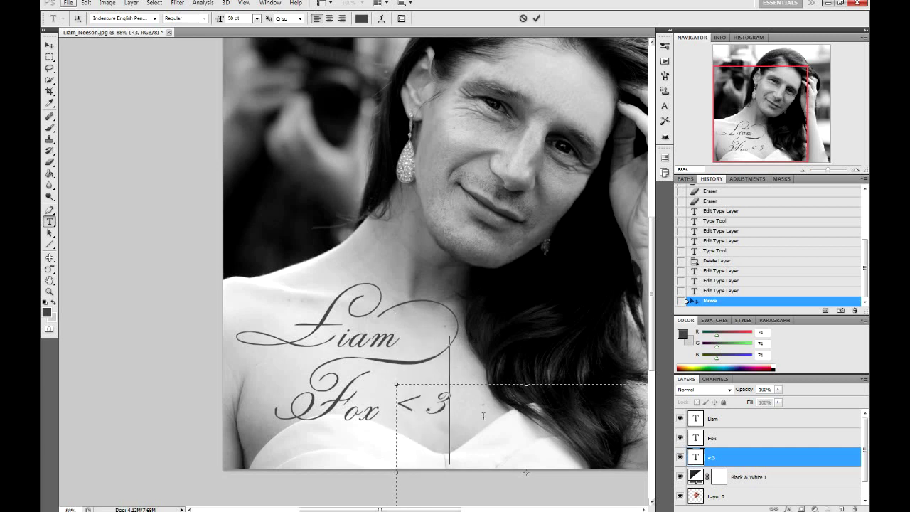
drag(528, 335, 402, 280)
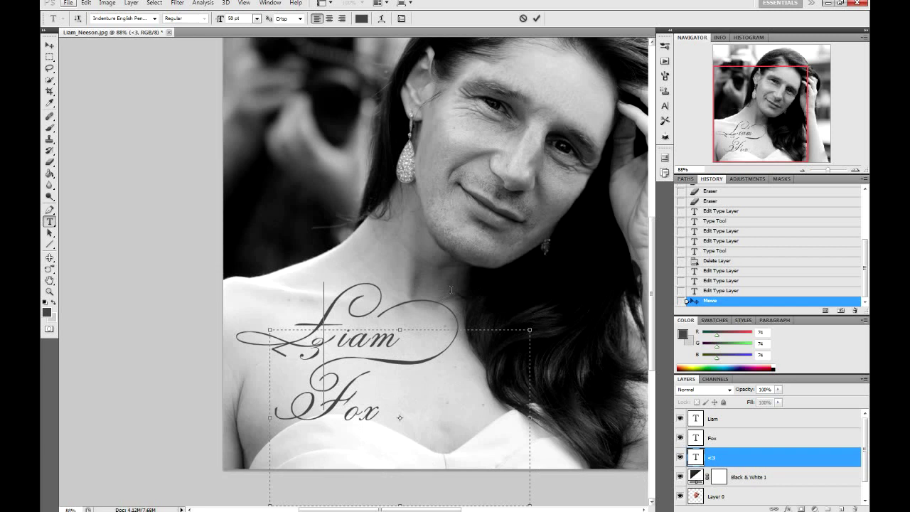
drag(375, 260, 355, 154)
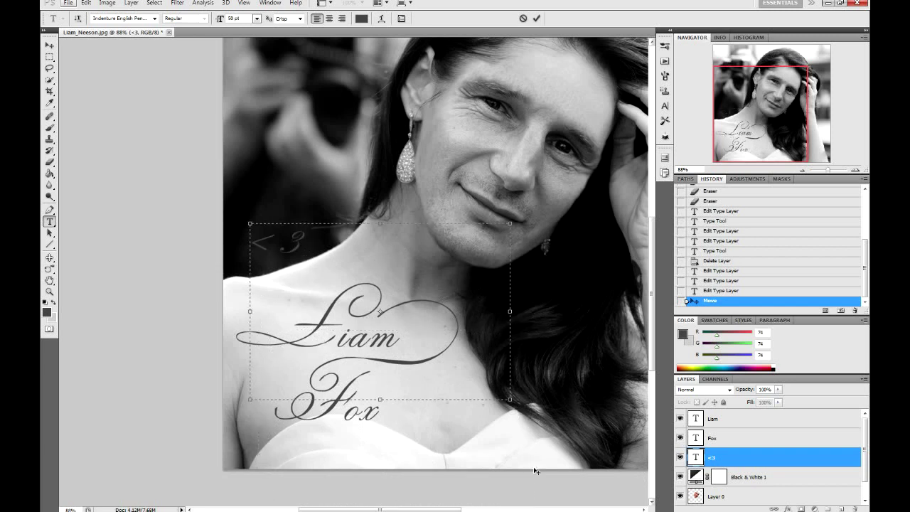
- Rotate the <3 text 90° clockwise, place it just right of Fox, and commit
mouse_move(517, 405)
mouse_down()
mouse_move(462, 167)
mouse_move(470, 172)
mouse_up()
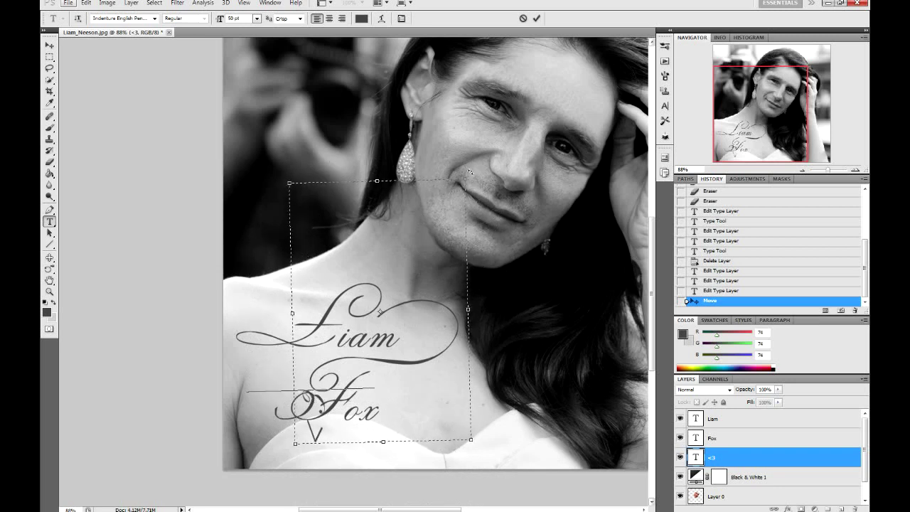
drag(427, 213, 506, 210)
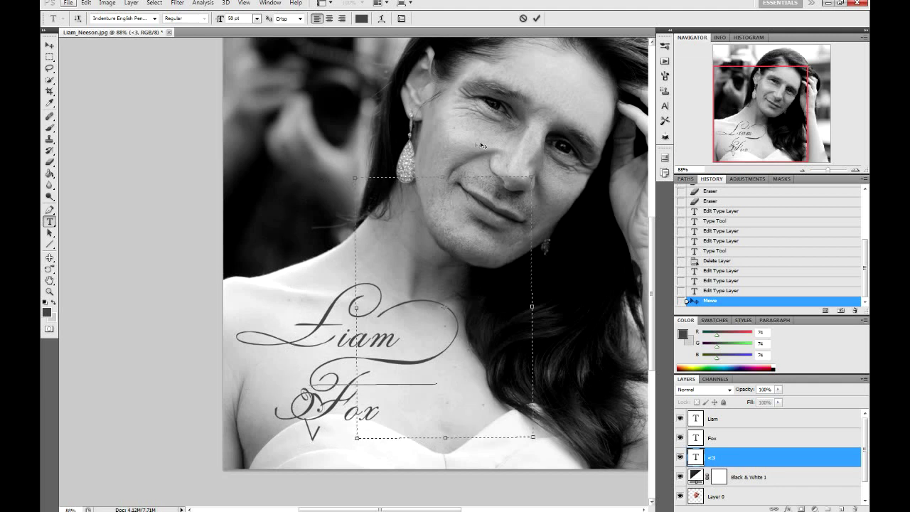
drag(405, 406, 418, 399)
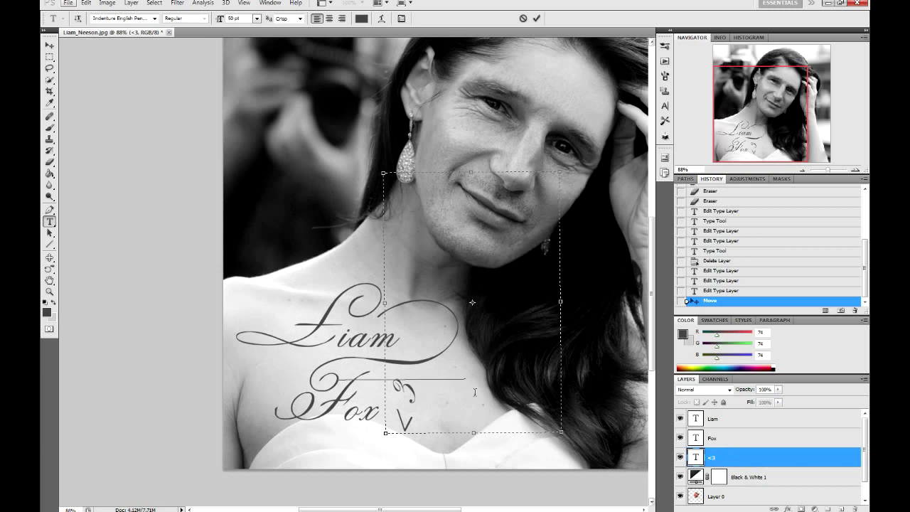
click(714, 453)
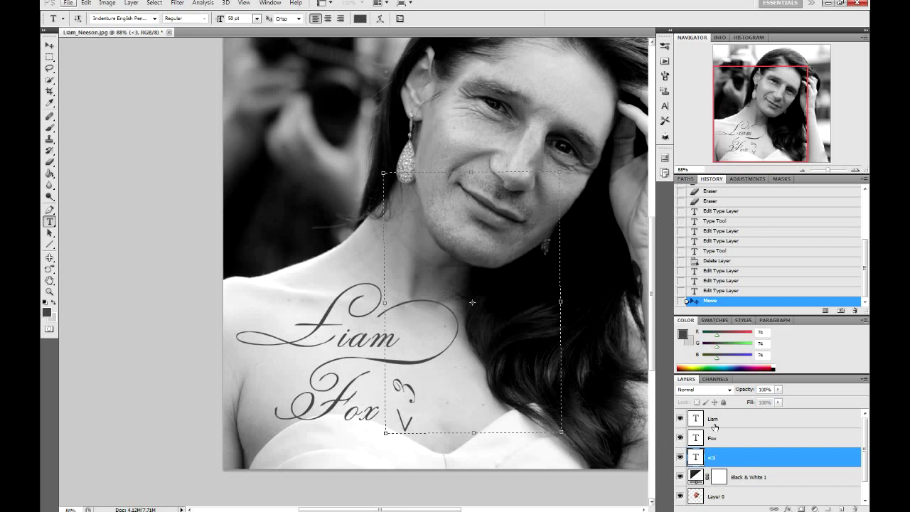
- Delete the <3 text layer, leaving only 'Liam Fox' on the chest, and zoom in
key(Delete)
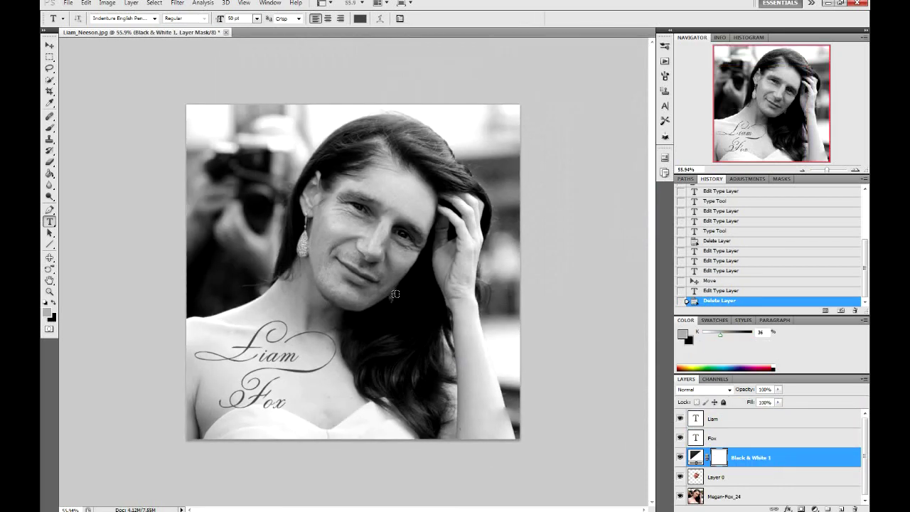
scroll(395, 293, up, 2)
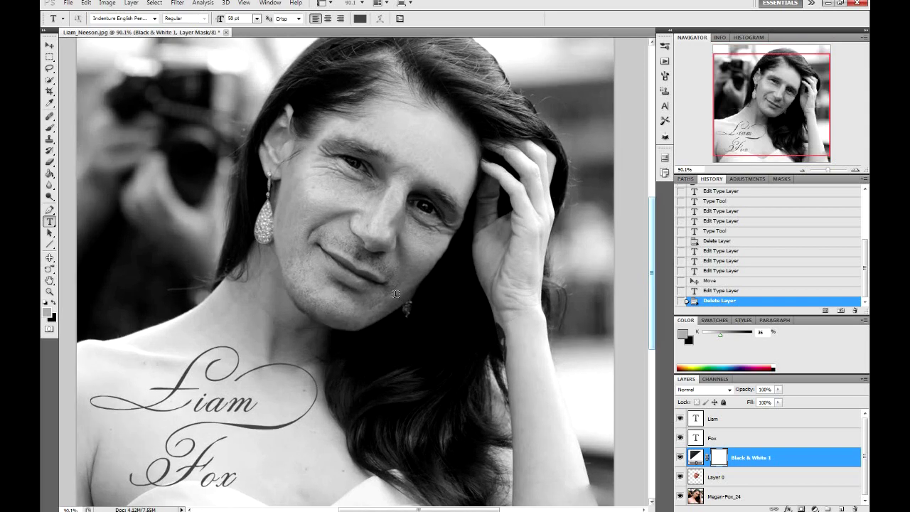